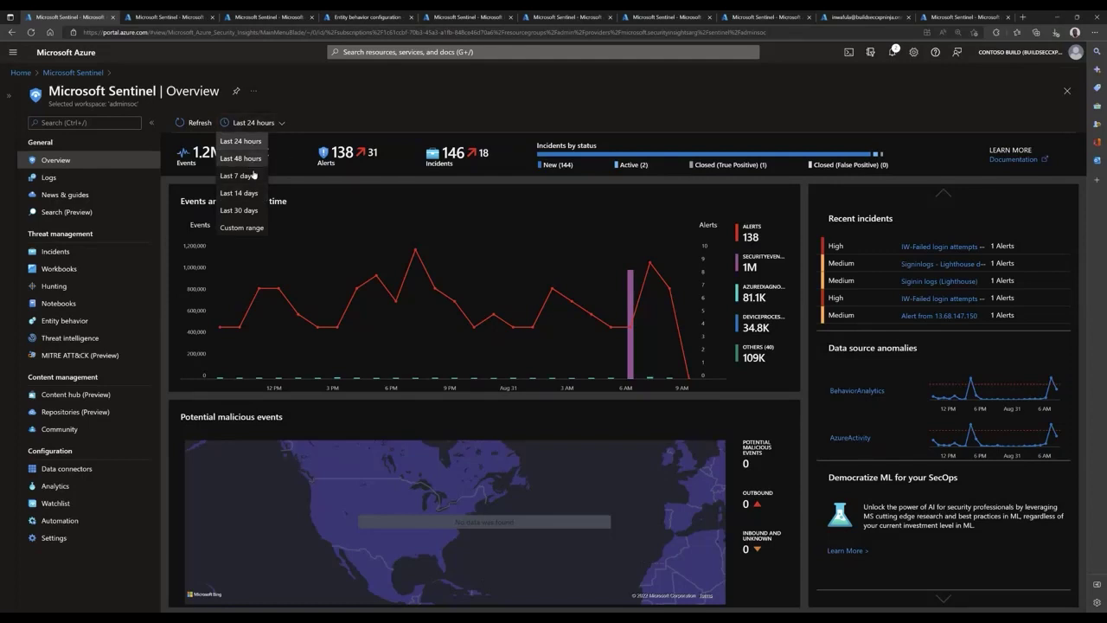
Dismiss the time range choices and view the beginning of the Content hub solutions list for the adminsoc workspace.
click(588, 222)
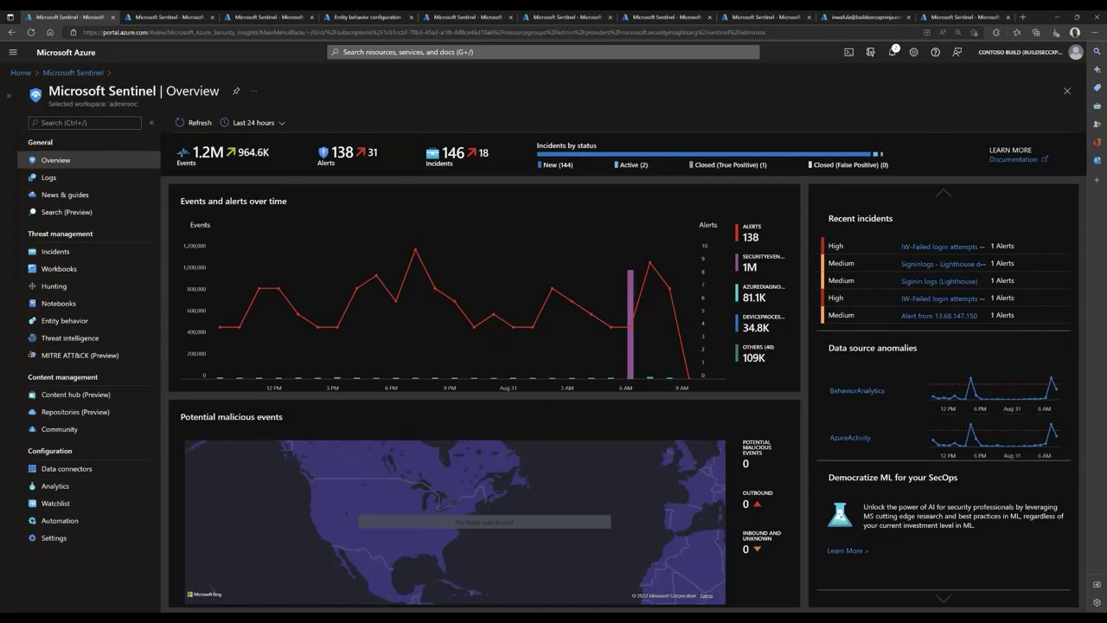
click(54, 399)
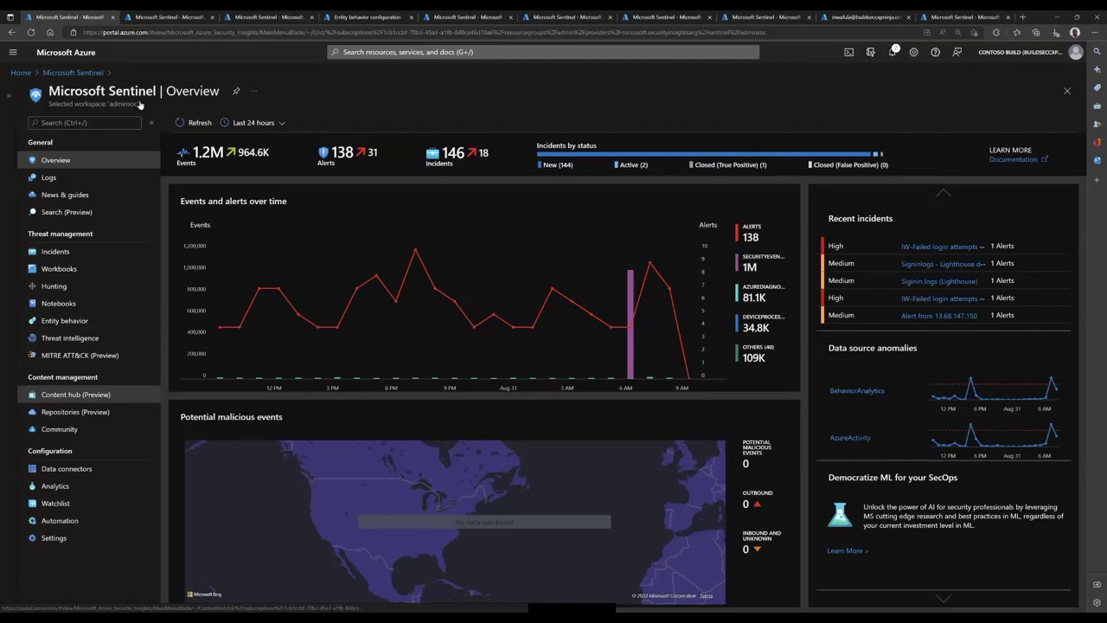
click(157, 22)
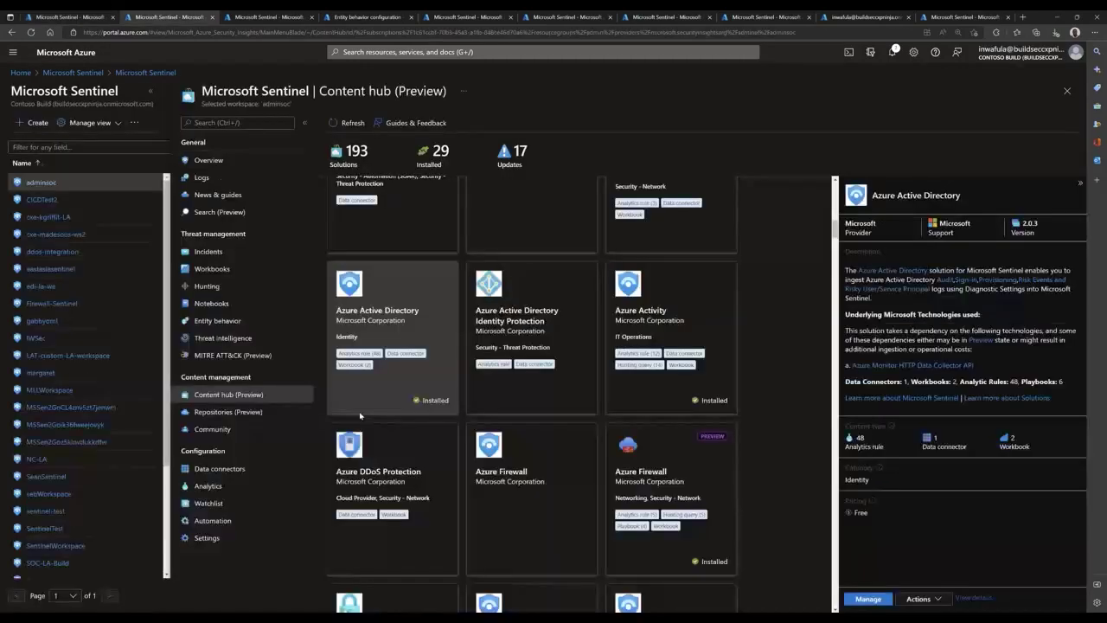
scroll(598, 356, up, 10)
scroll(599, 355, up, 2)
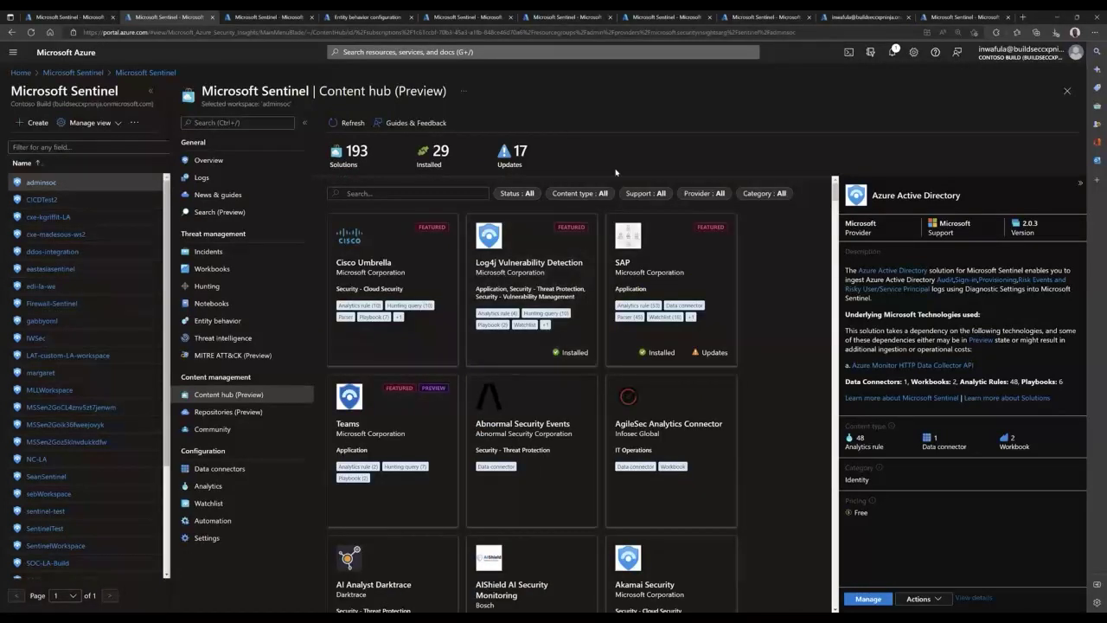
Review the Content type filter options in the Content hub and browse the available solutions down to Azure Active Directory.
click(574, 195)
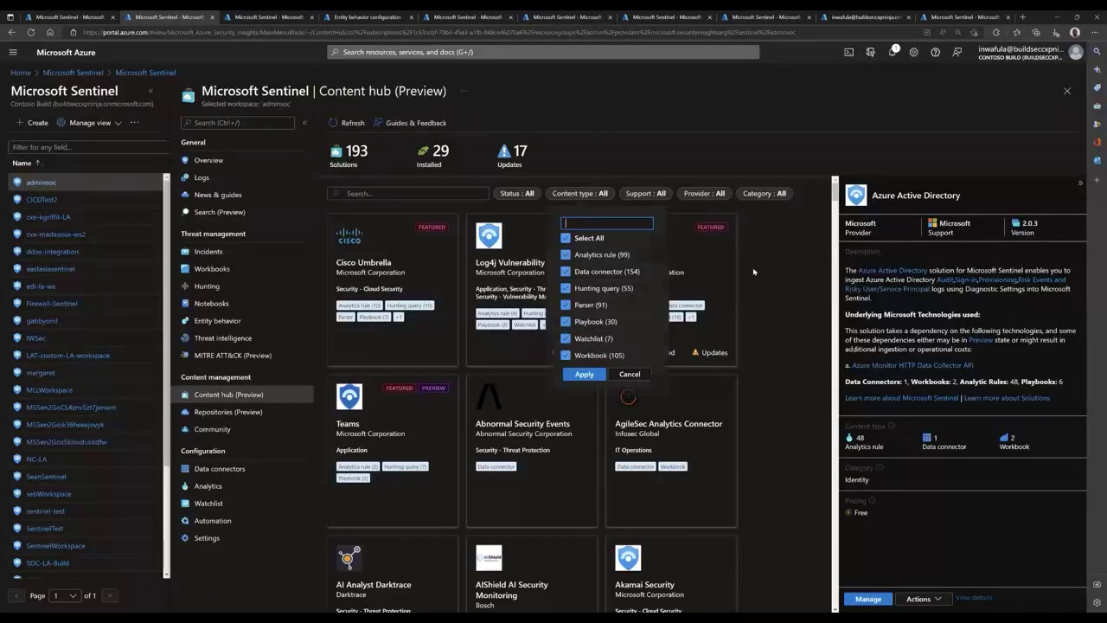
click(584, 190)
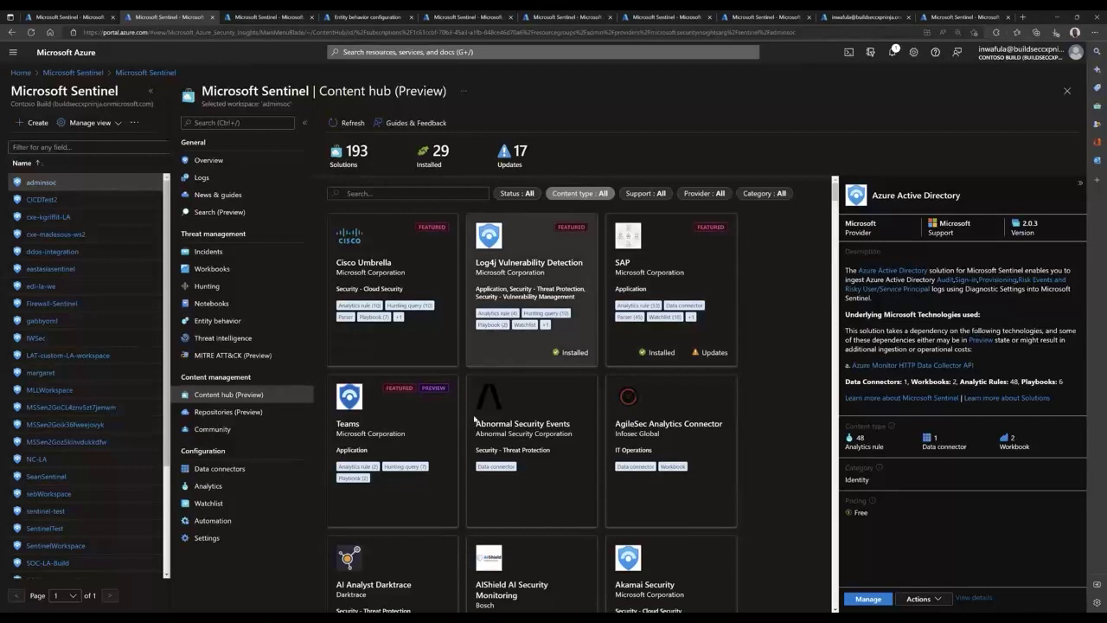
scroll(438, 416, down, 5)
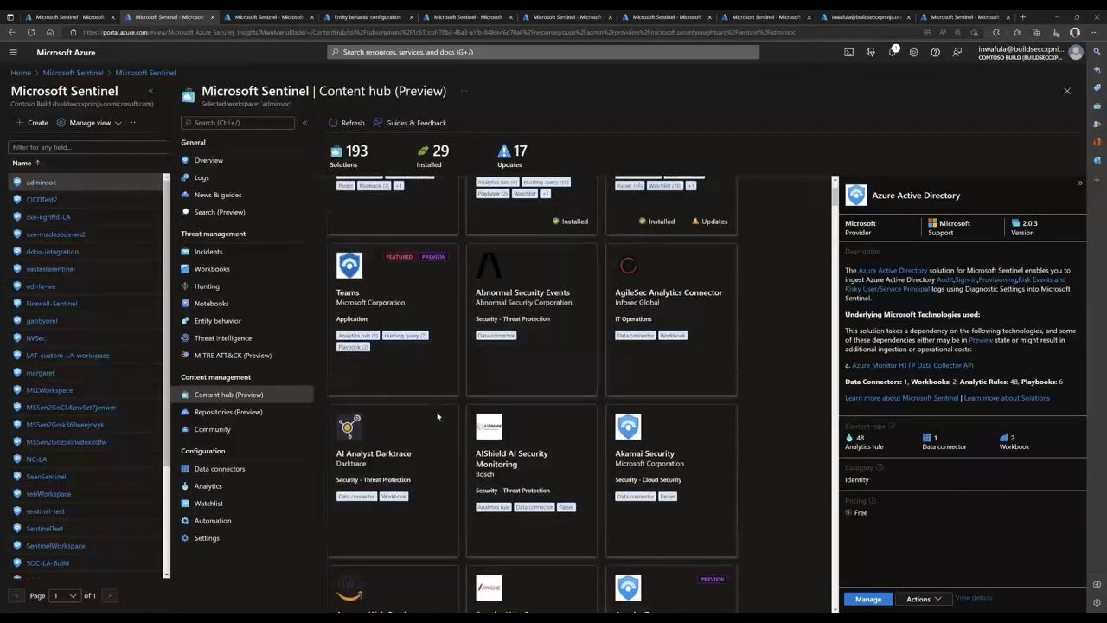
scroll(434, 406, down, 4)
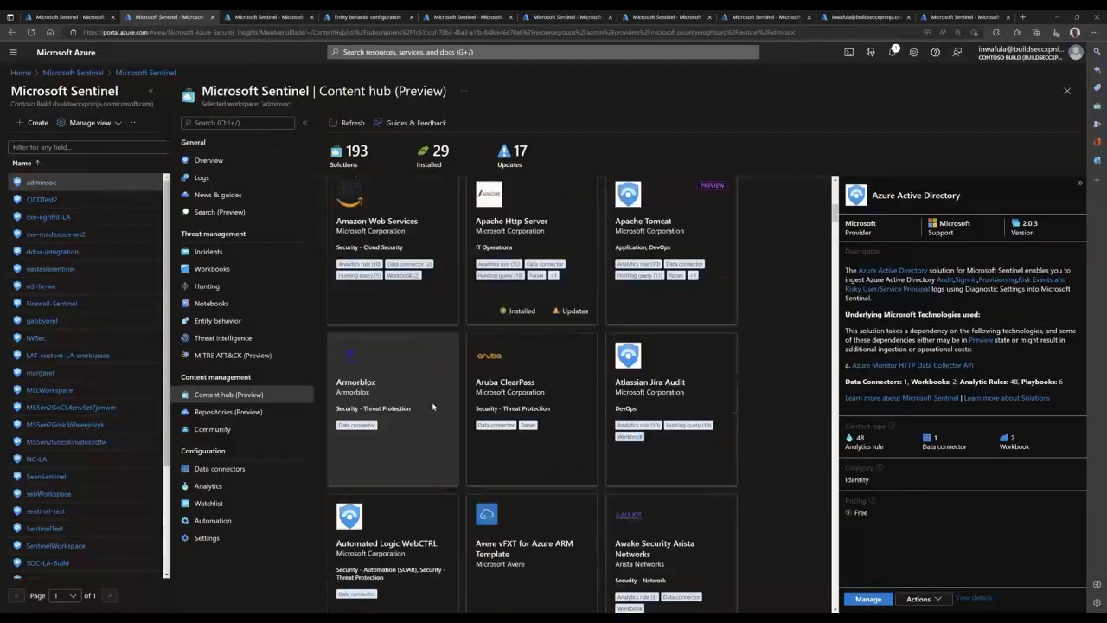
scroll(433, 405, down, 2)
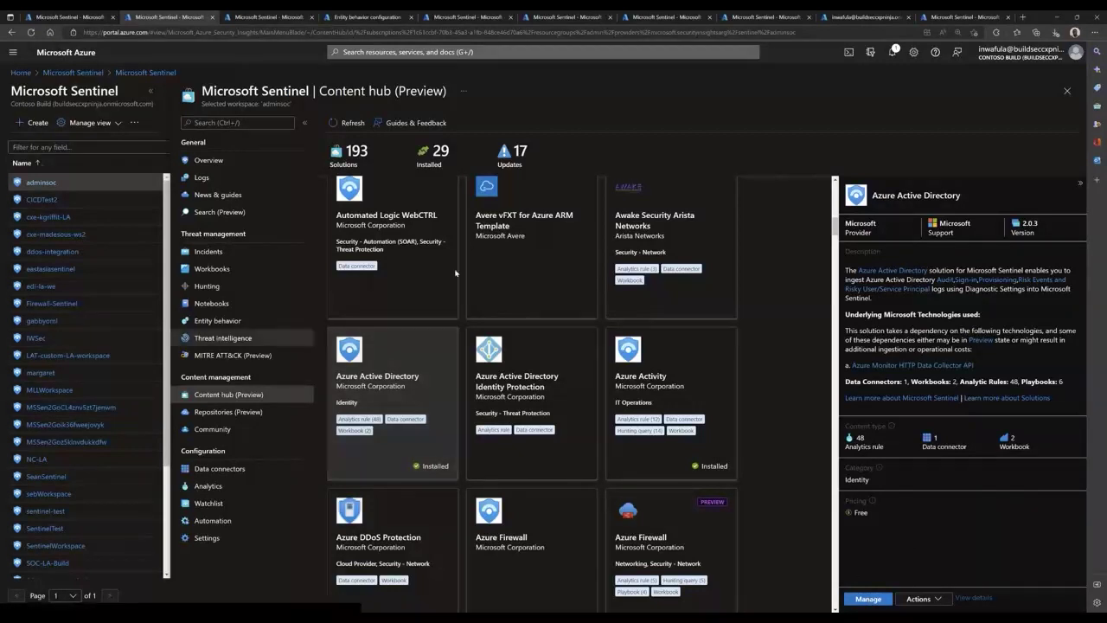
View the MITRE ATT&CK coverage matrix, turning Analytics rule templates off and back on in the simulated coverage to compare.
click(259, 17)
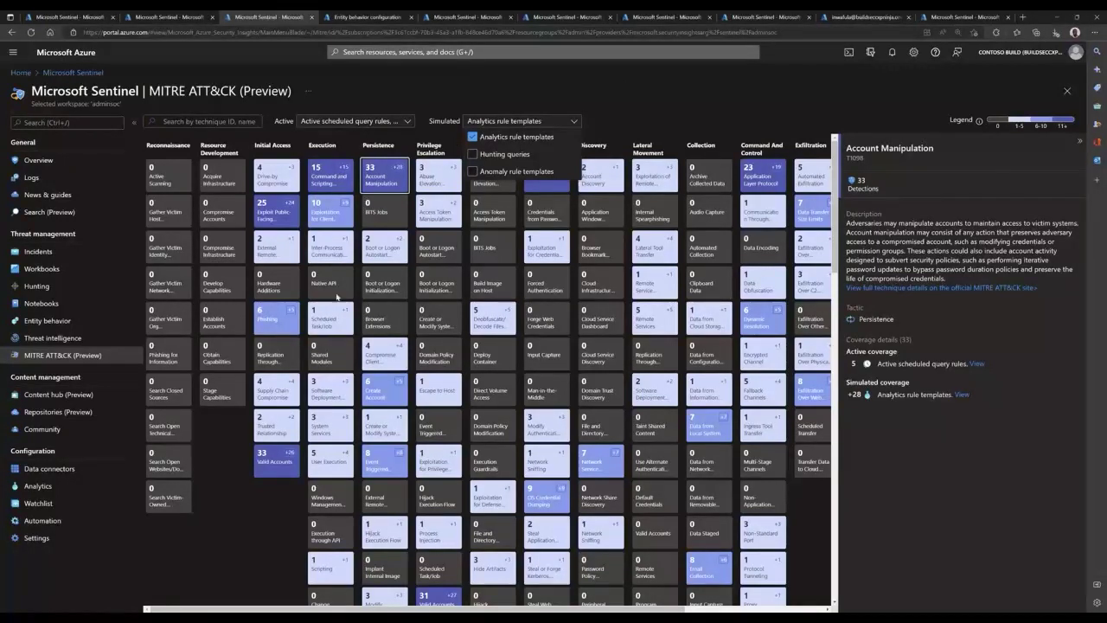
click(384, 181)
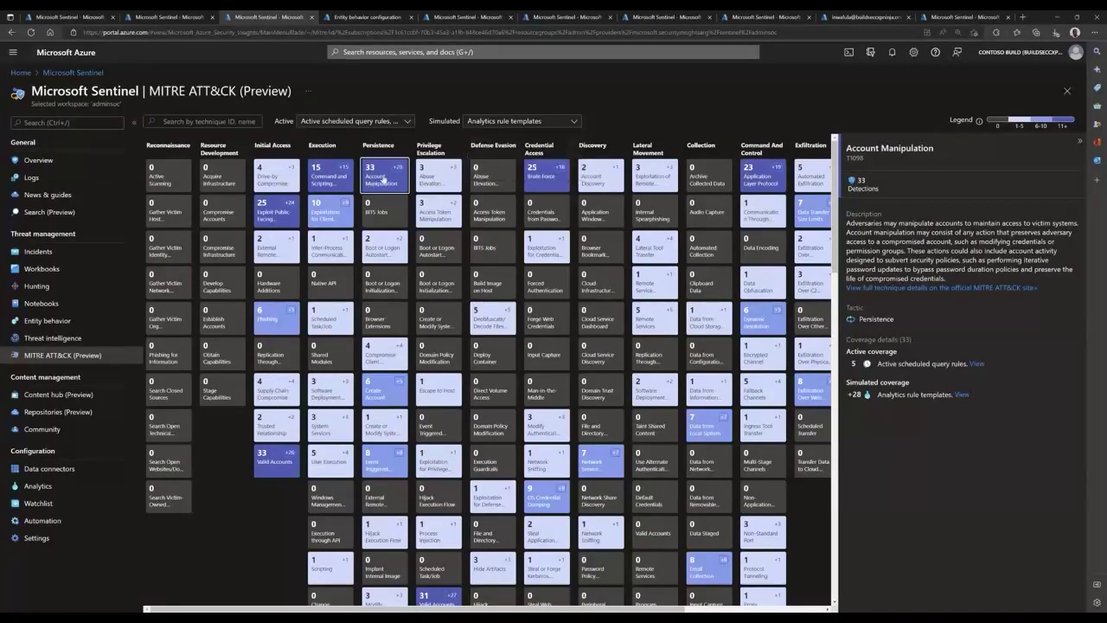
click(569, 124)
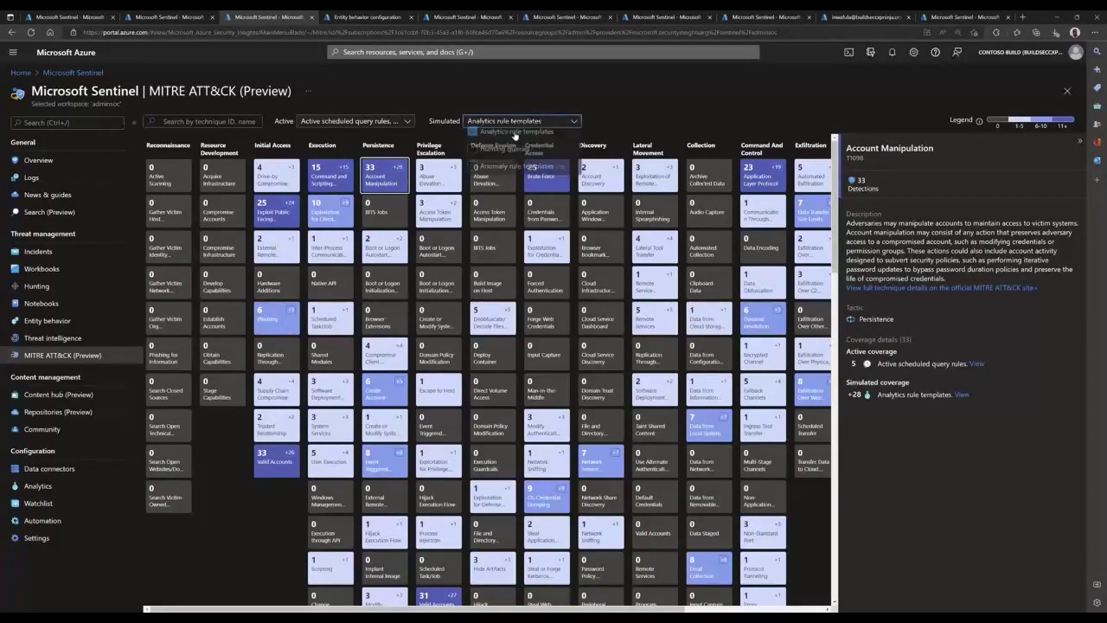
click(472, 137)
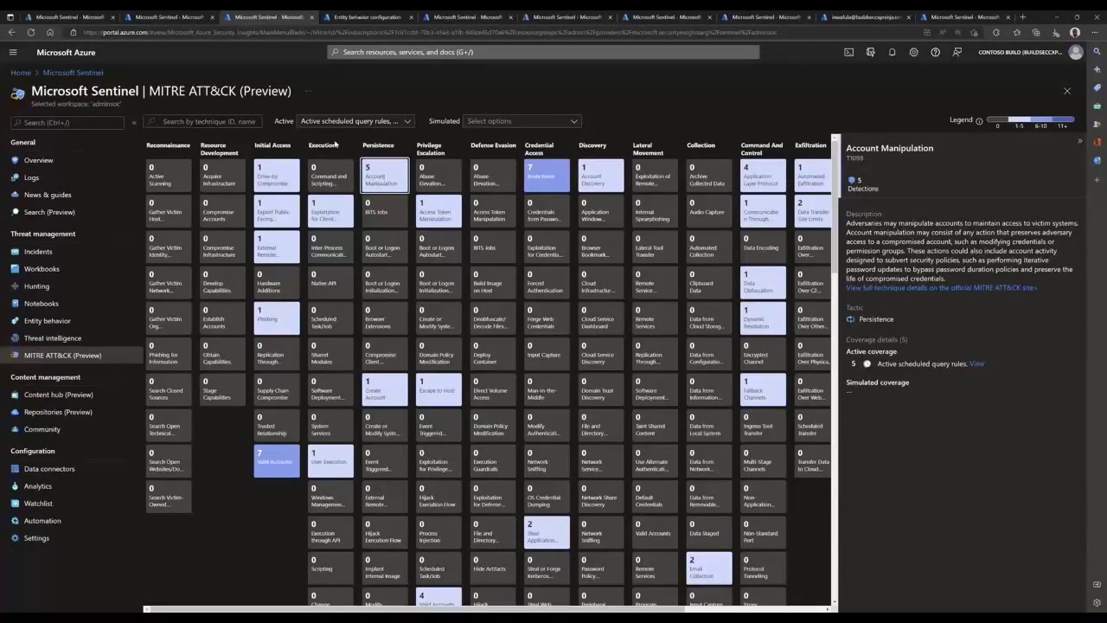
click(576, 125)
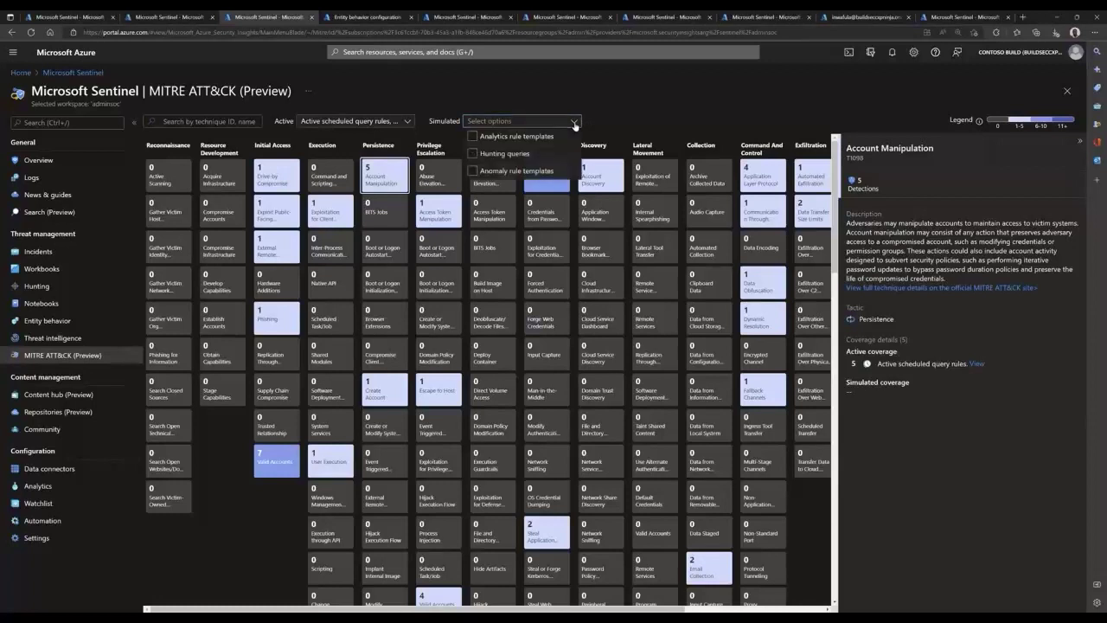
click(473, 138)
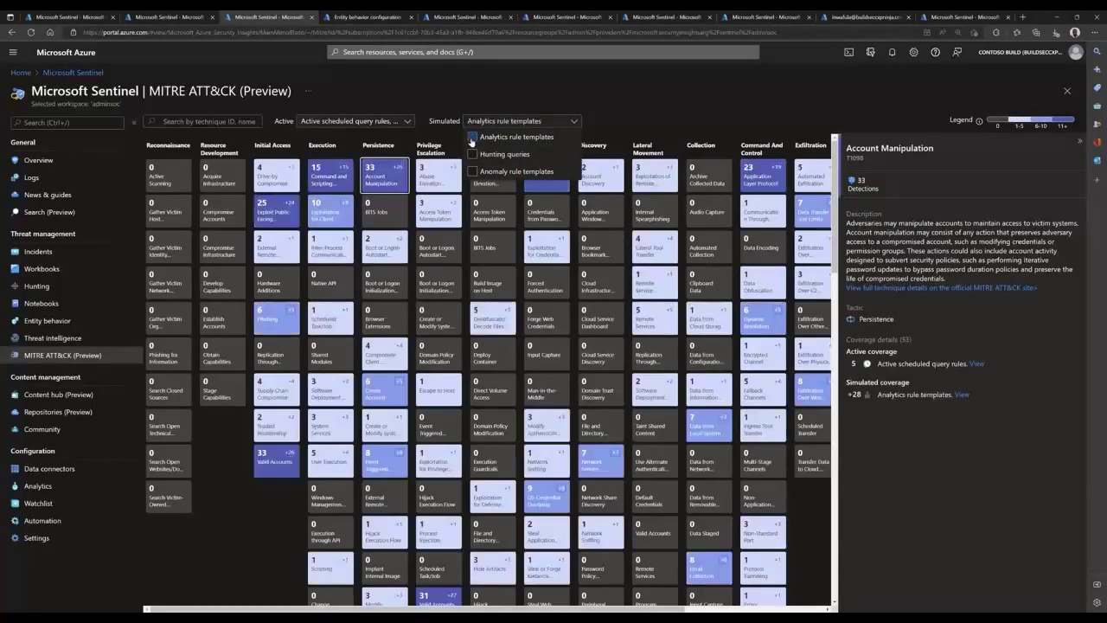
View the simulated analytics rule templates for the Account Manipulation technique under Persistence and examine the listed rules.
click(381, 181)
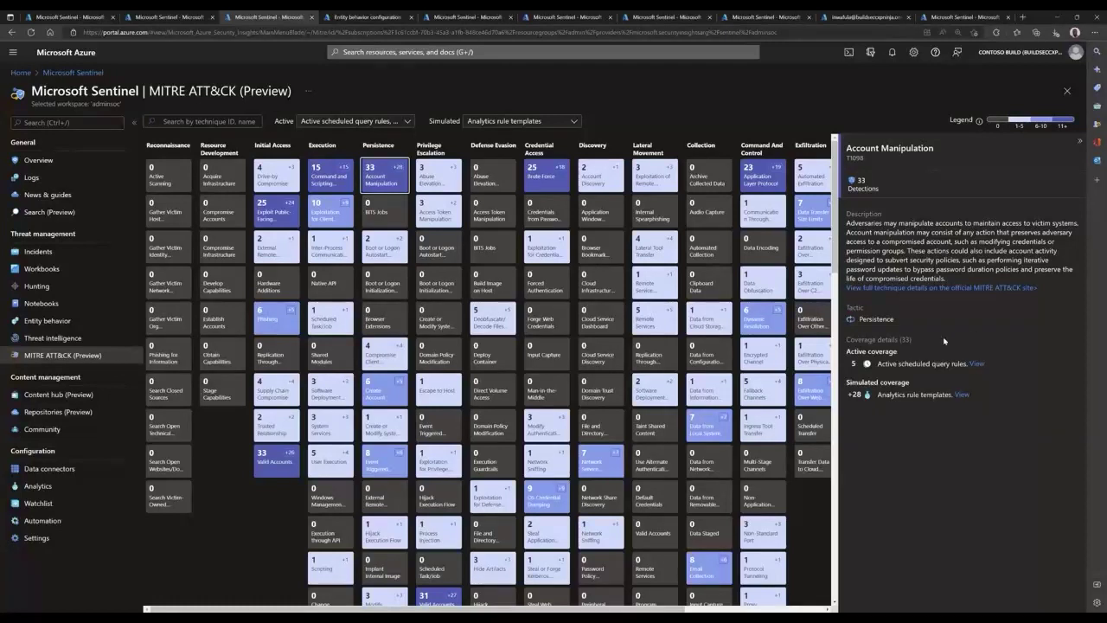
click(964, 397)
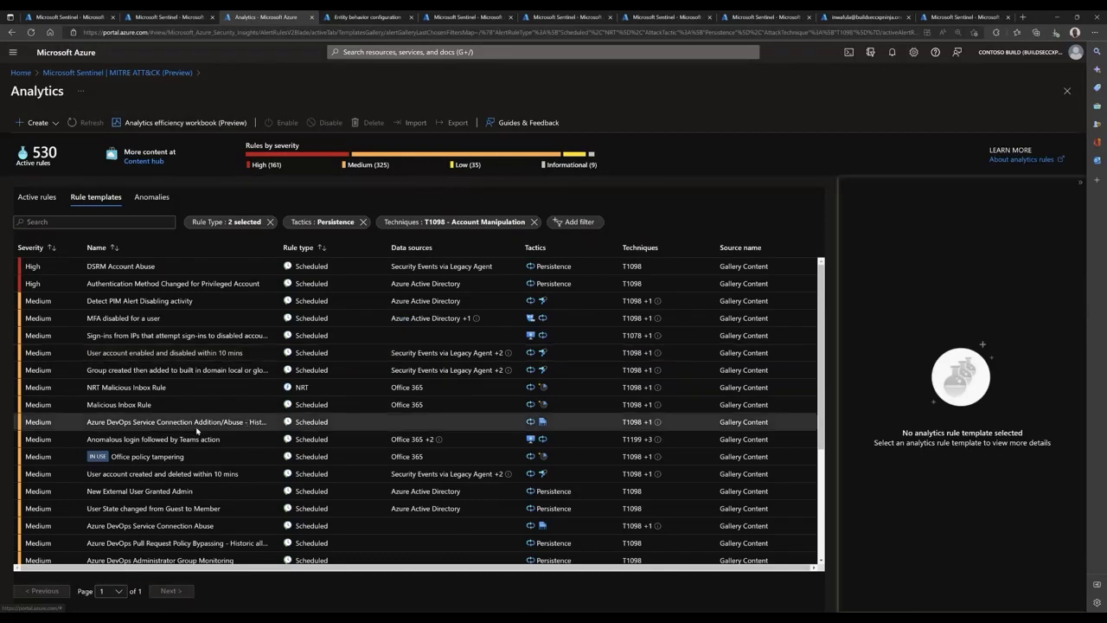
scroll(197, 430, down, 1)
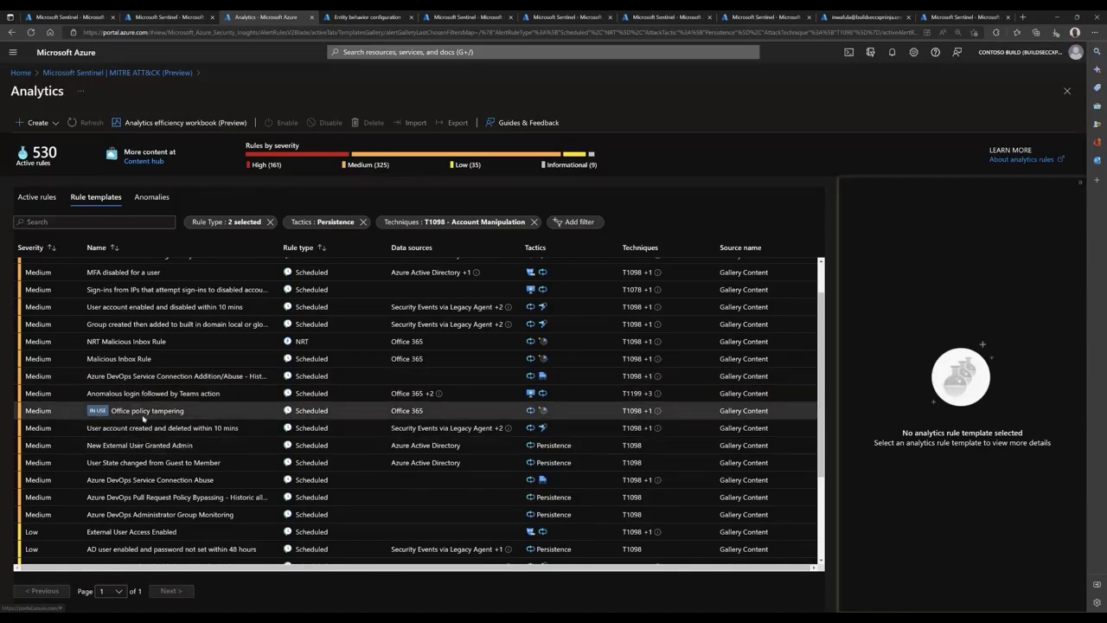
scroll(143, 418, up, 1)
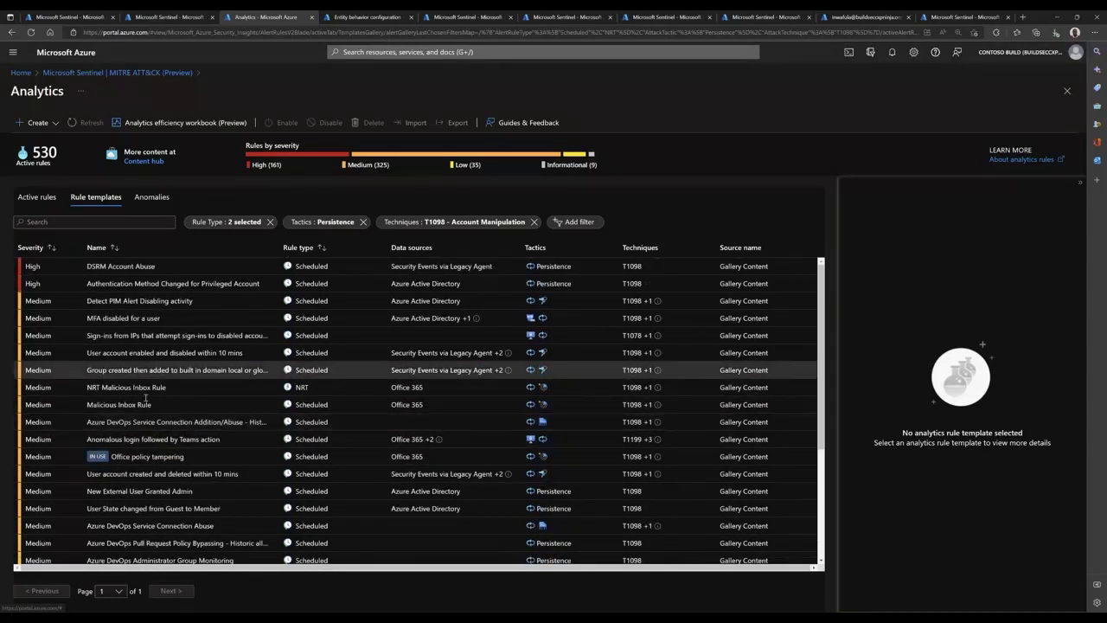
scroll(147, 374, down, 3)
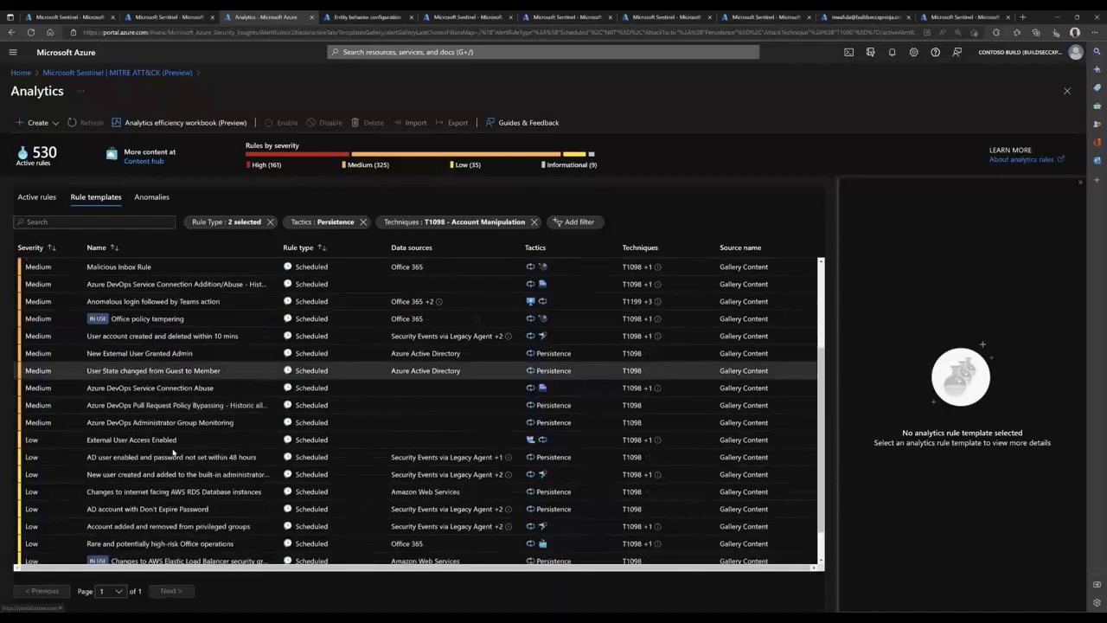
scroll(165, 364, up, 3)
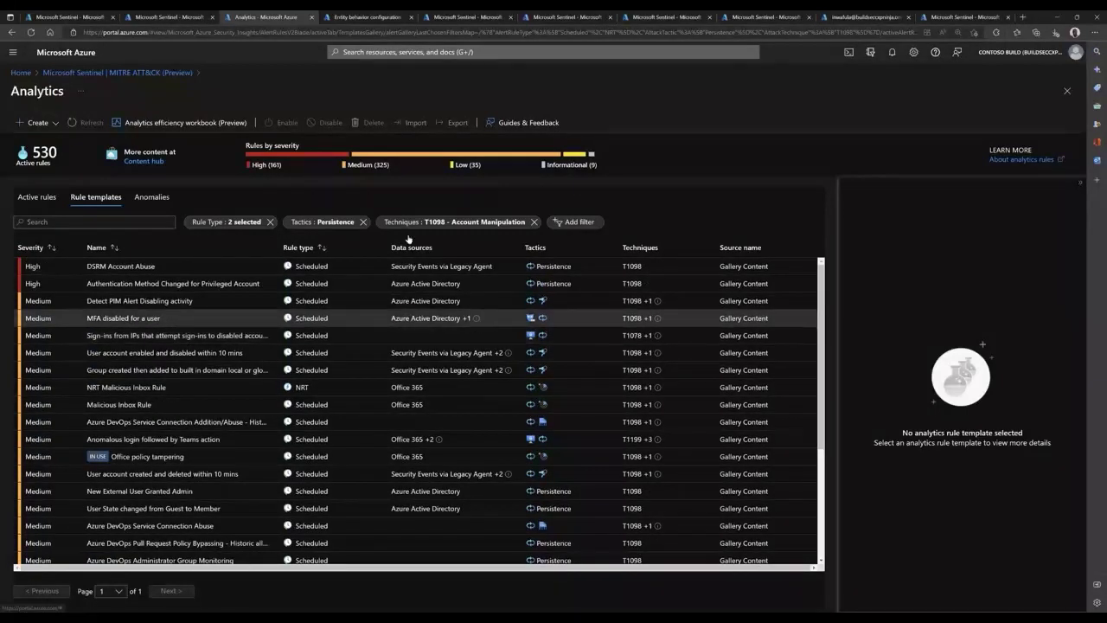
View the Entity behavior configuration page, and check the watchlist templates before returning to My Watchlists.
click(342, 17)
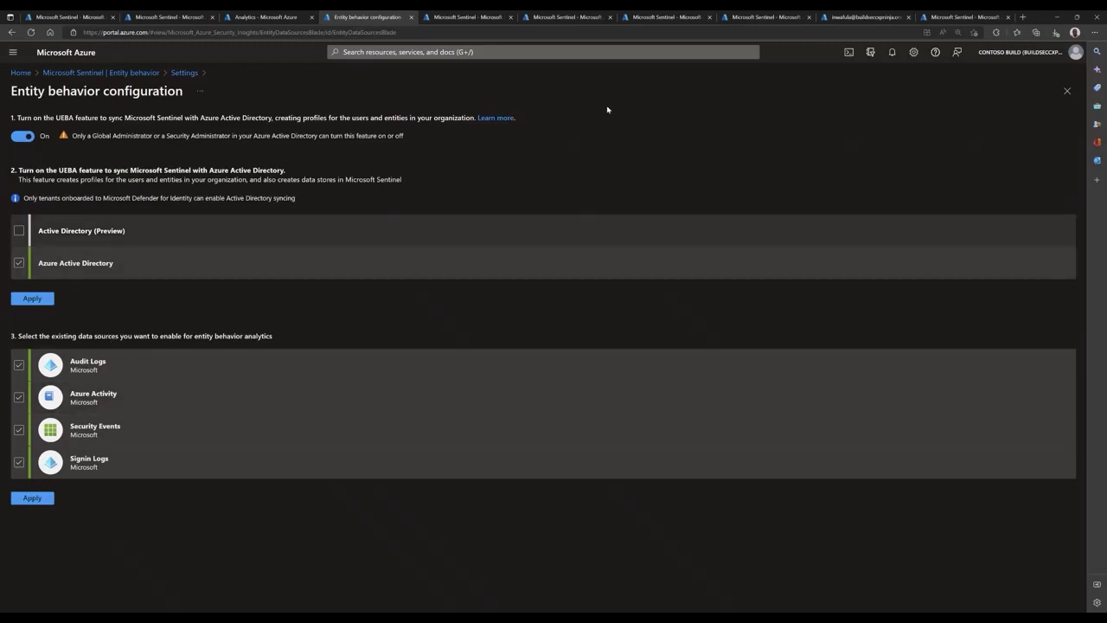
click(452, 17)
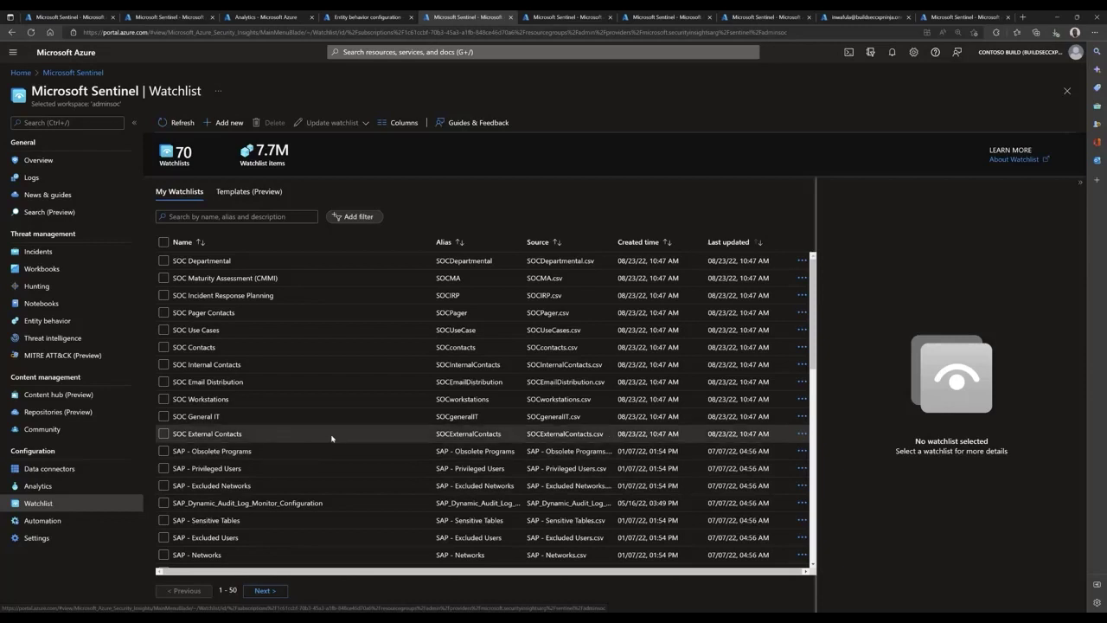
click(238, 192)
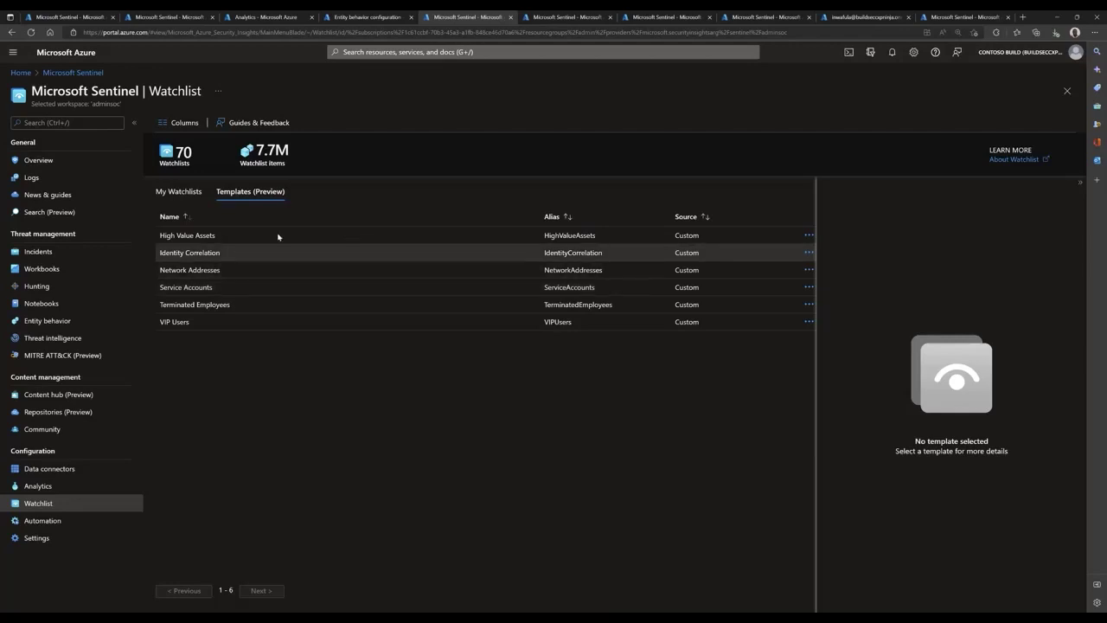
click(182, 192)
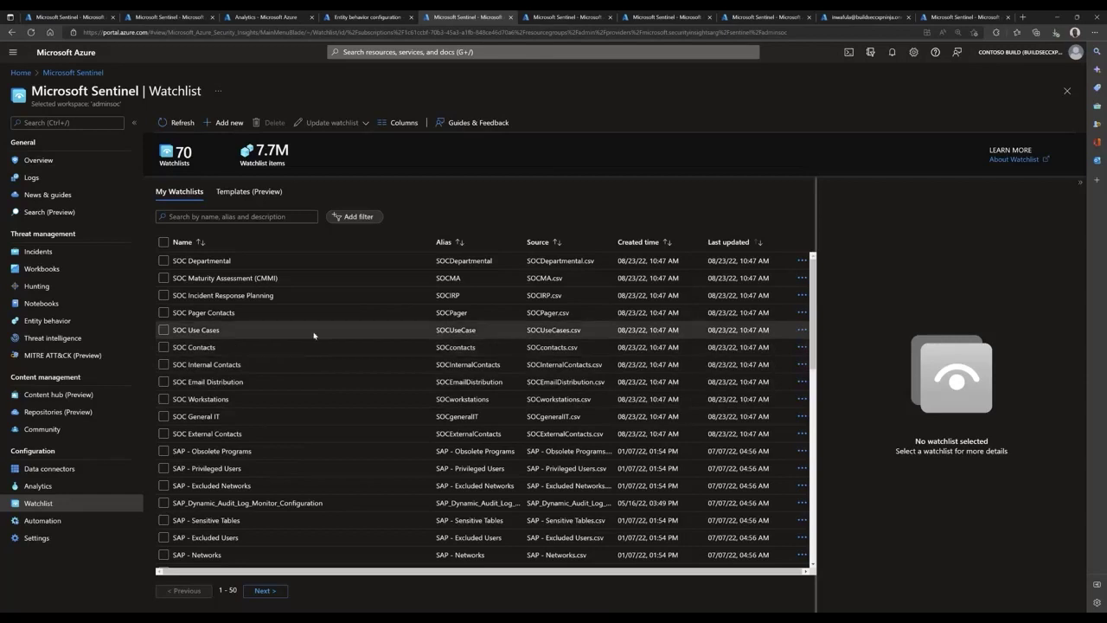
Review the details of the Threat intelligence - TAXII and Threat Intelligence Platforms (Preview) data connectors.
click(553, 18)
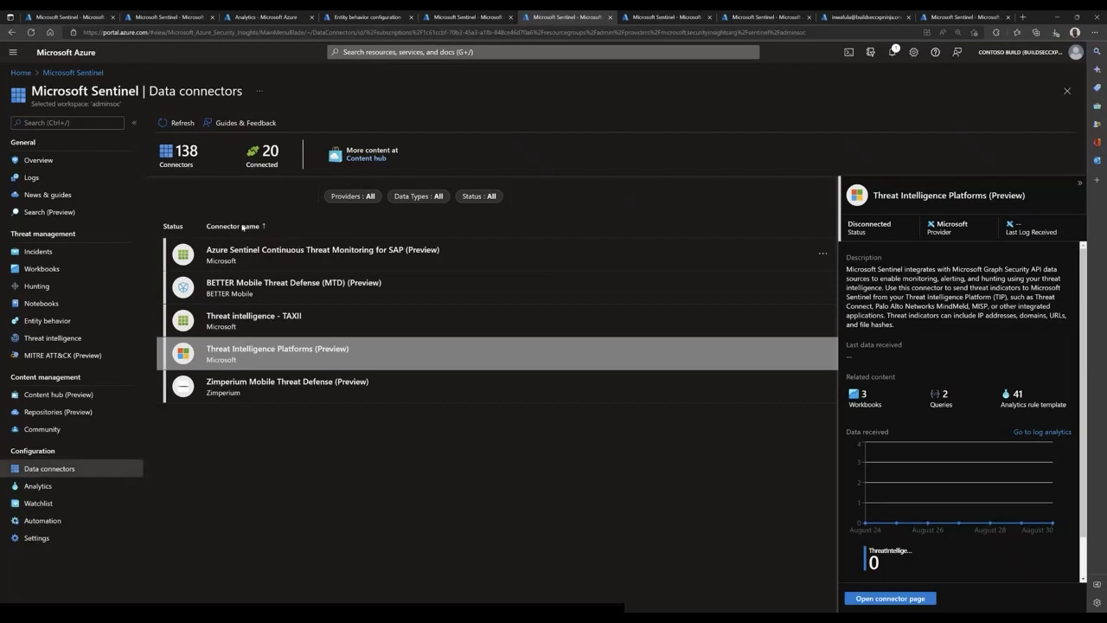
click(217, 197)
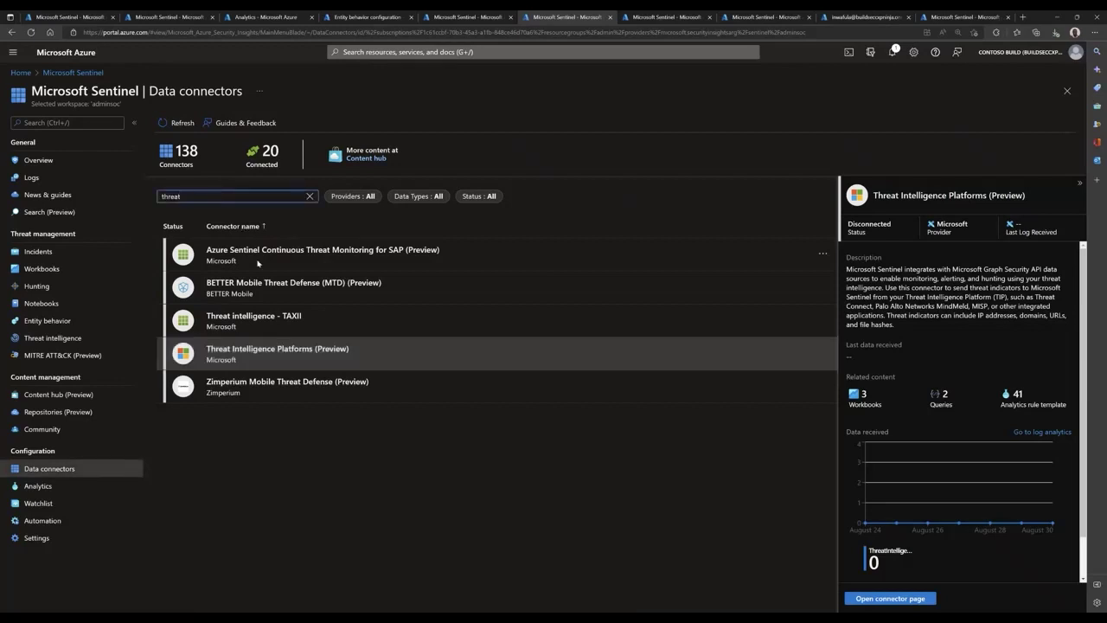
click(292, 317)
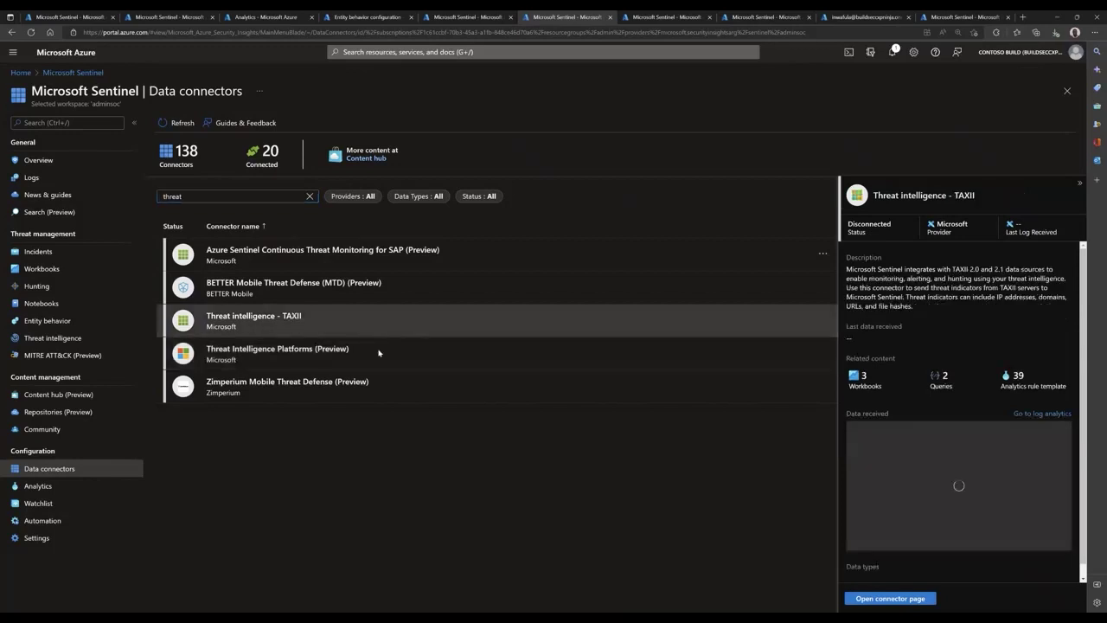
click(305, 361)
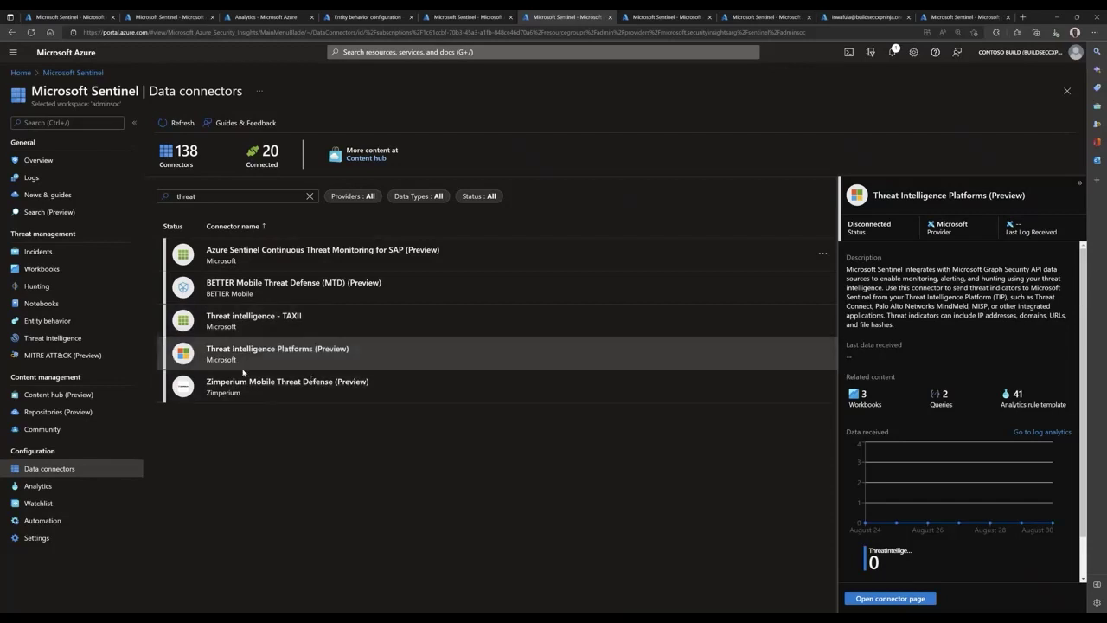
click(415, 354)
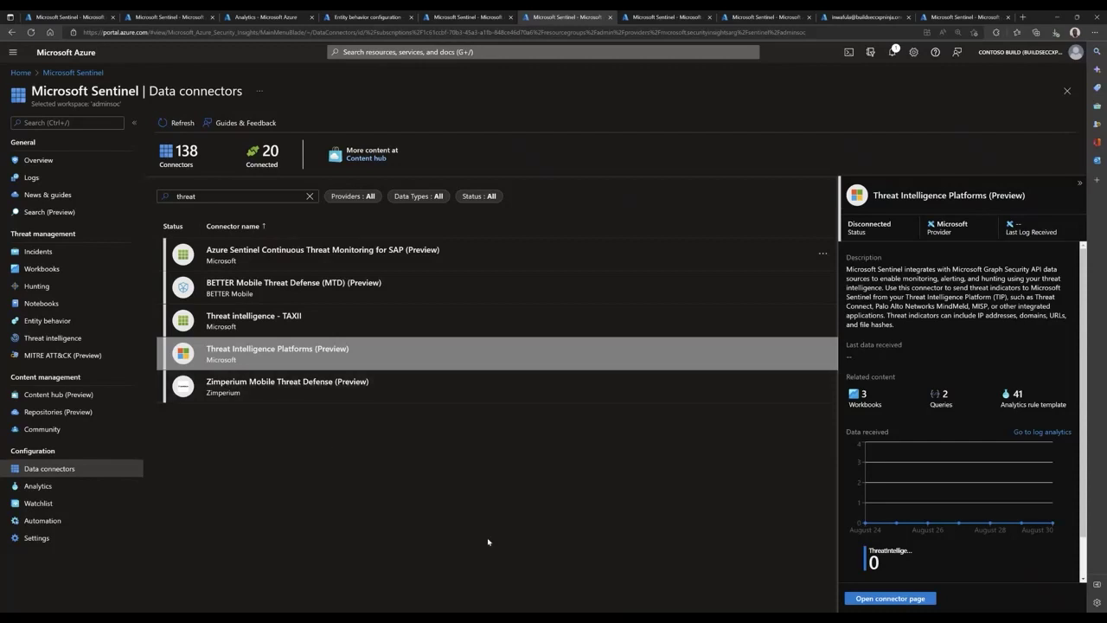
Browse the workbook templates in Microsoft Sentinel and open the notebook templates page.
click(665, 18)
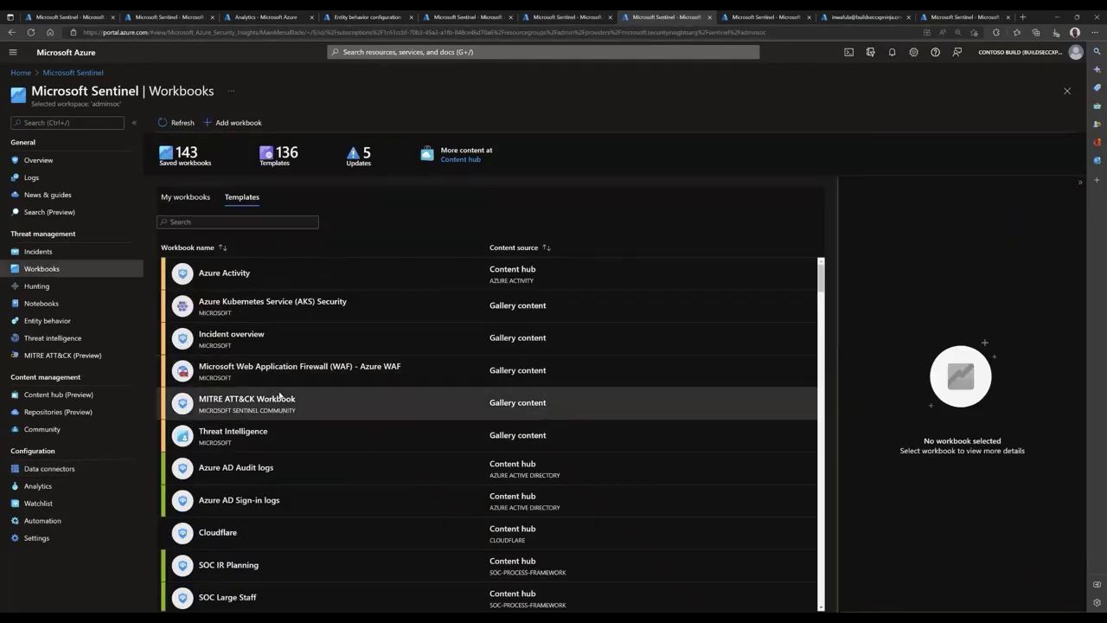
scroll(279, 396, down, 3)
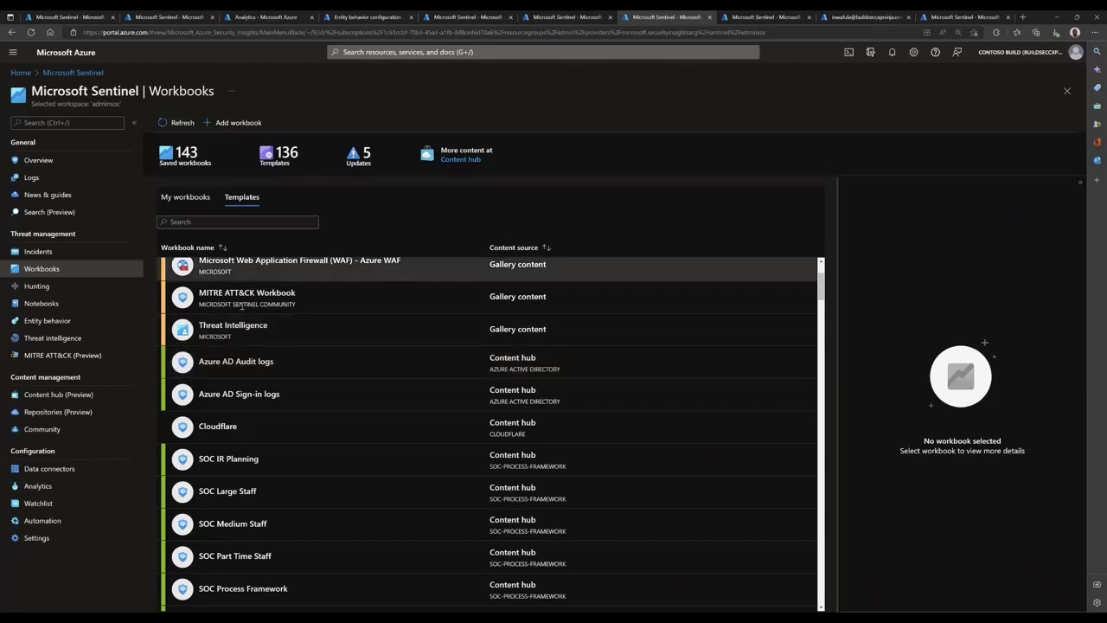
scroll(272, 428, down, 3)
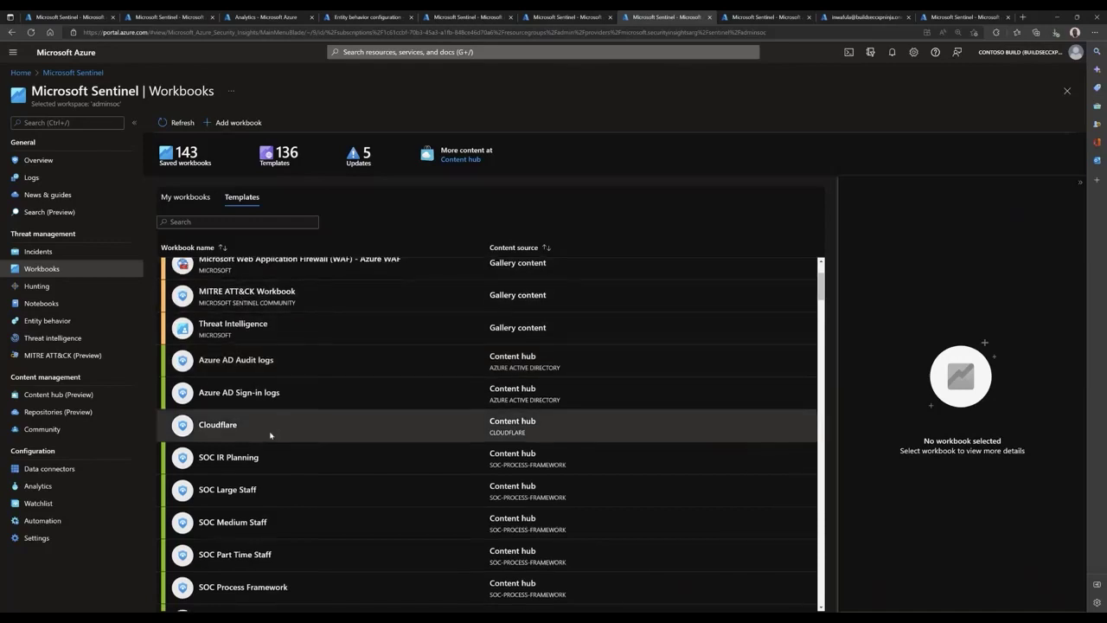
scroll(277, 421, down, 5)
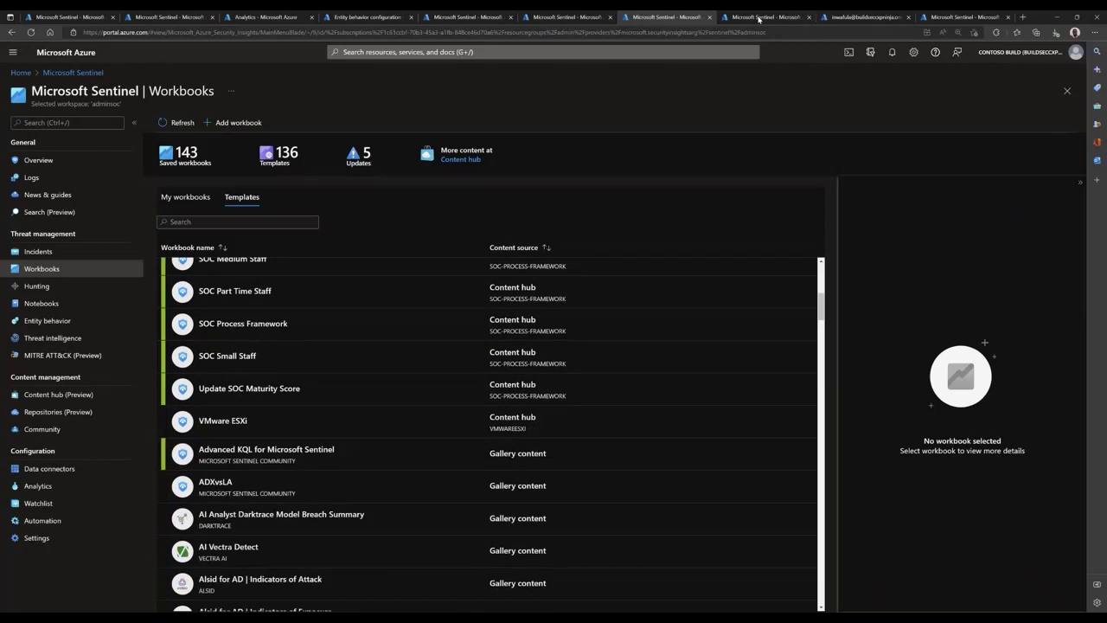
click(759, 18)
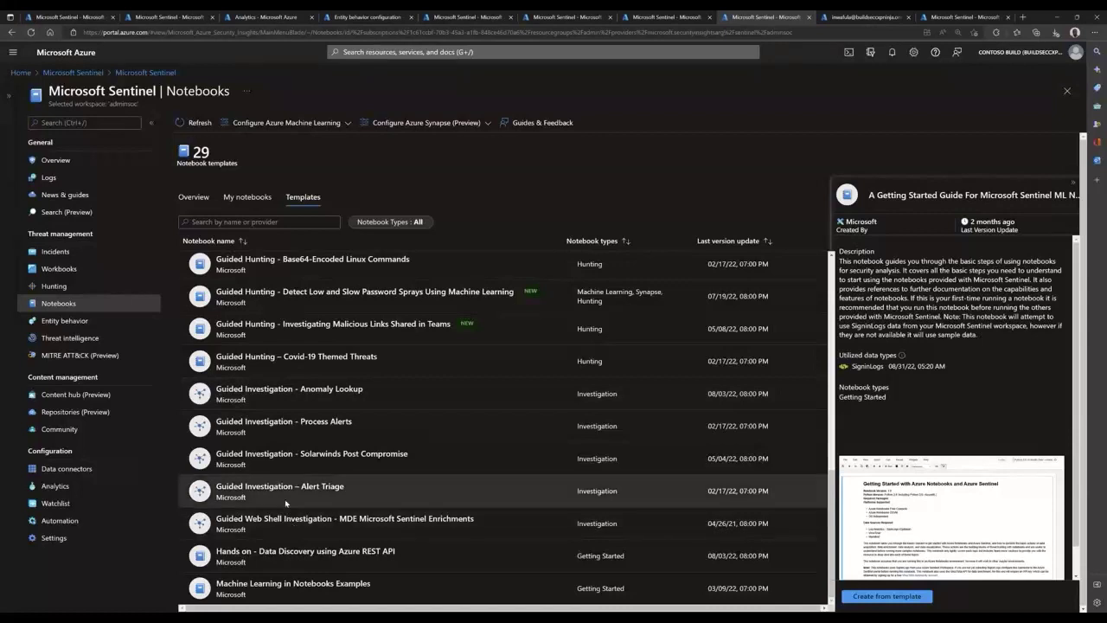
Browse the notebook templates list from the getting started guides to the guided hunting and investigation notebooks.
scroll(381, 431, up, 5)
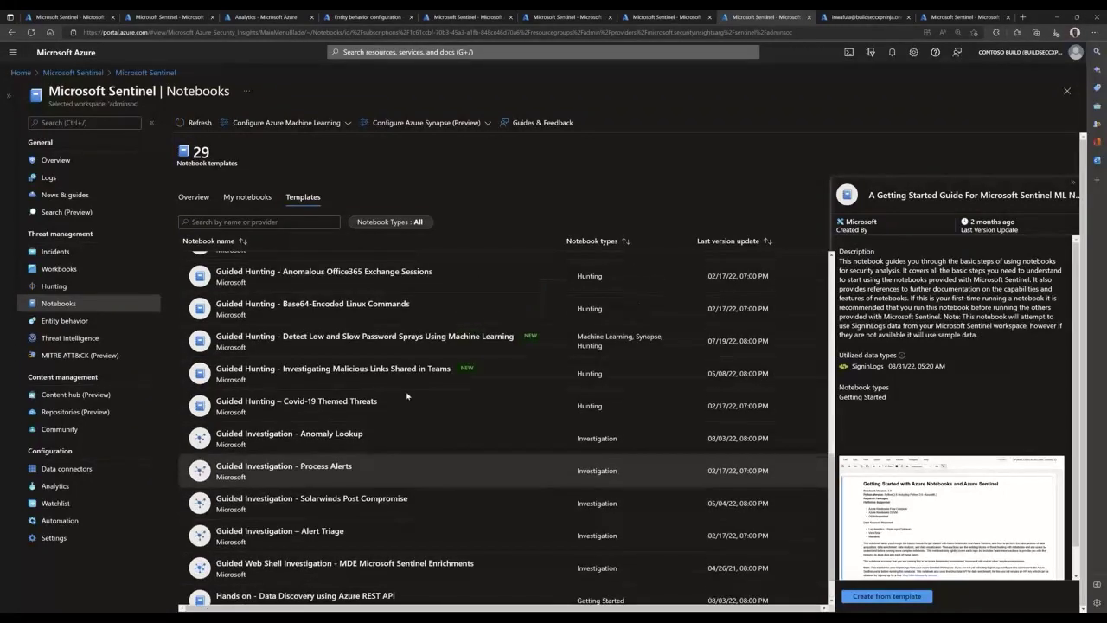
scroll(410, 425, up, 2)
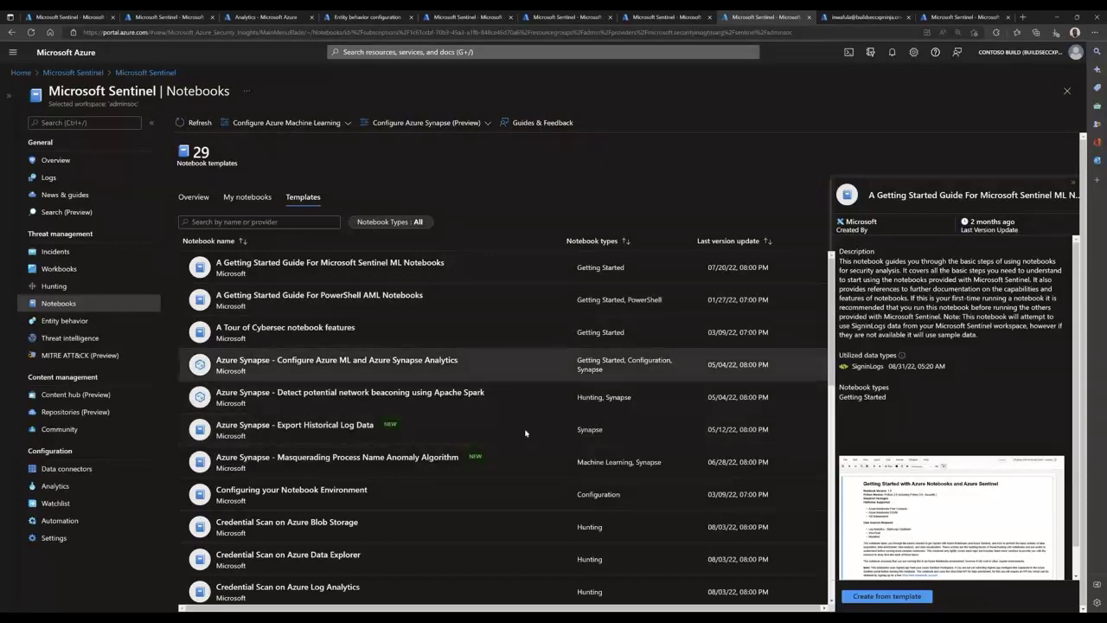
scroll(526, 431, down, 1)
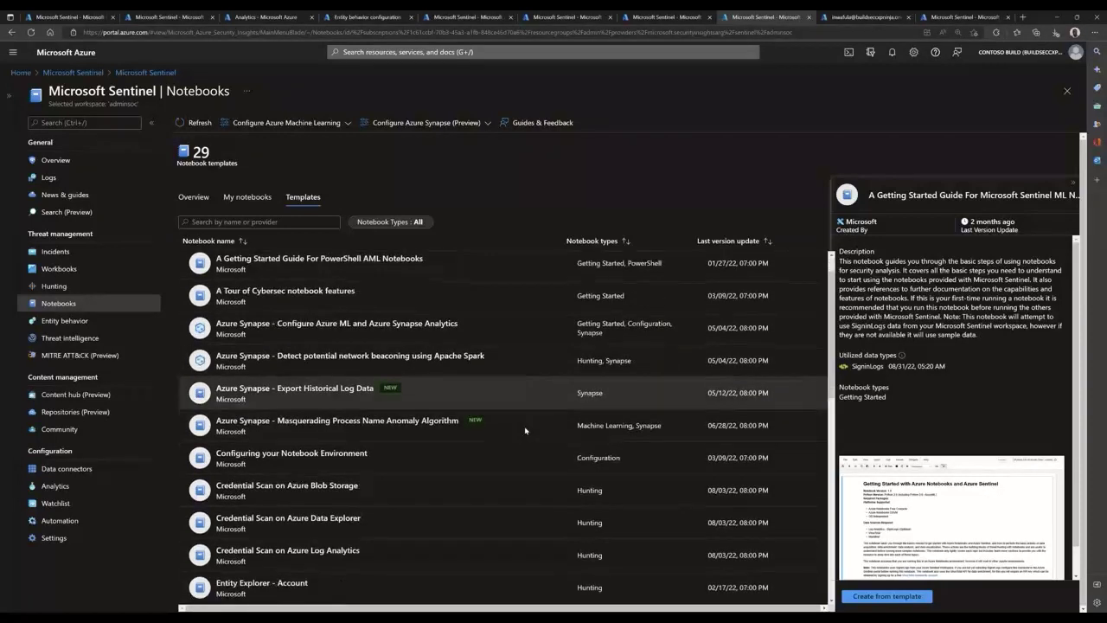
scroll(525, 431, down, 2)
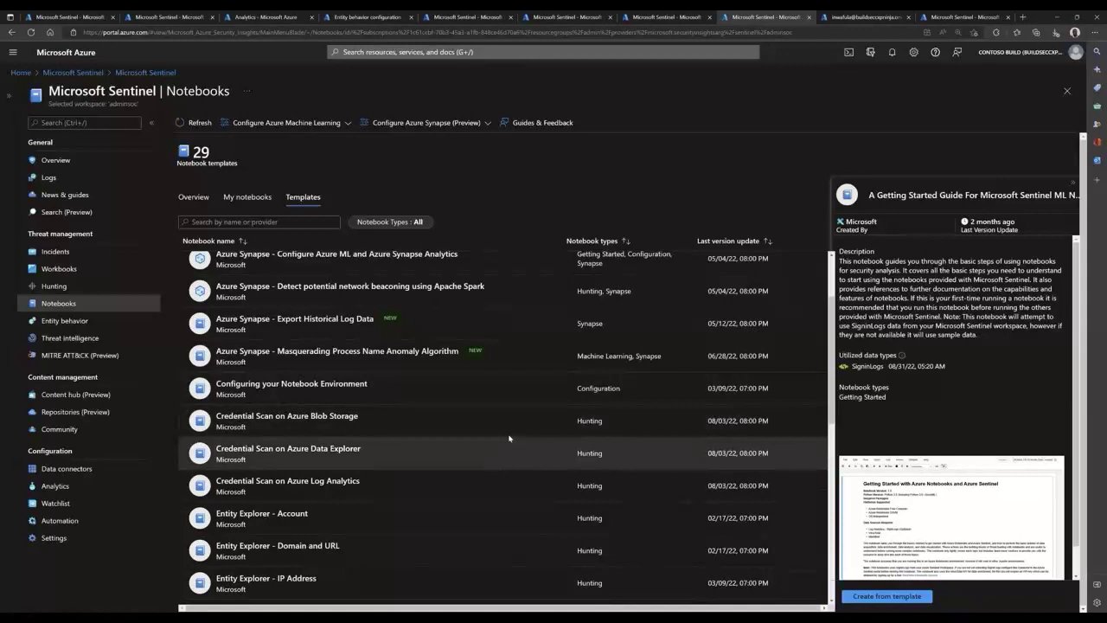
scroll(509, 439, down, 3)
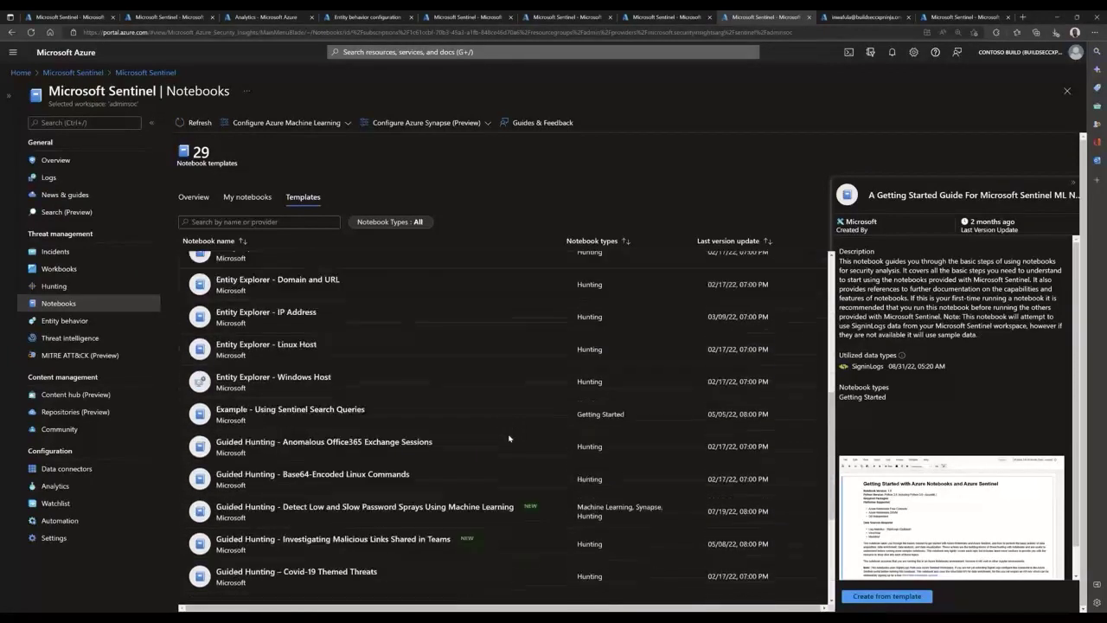
scroll(509, 438, down, 3)
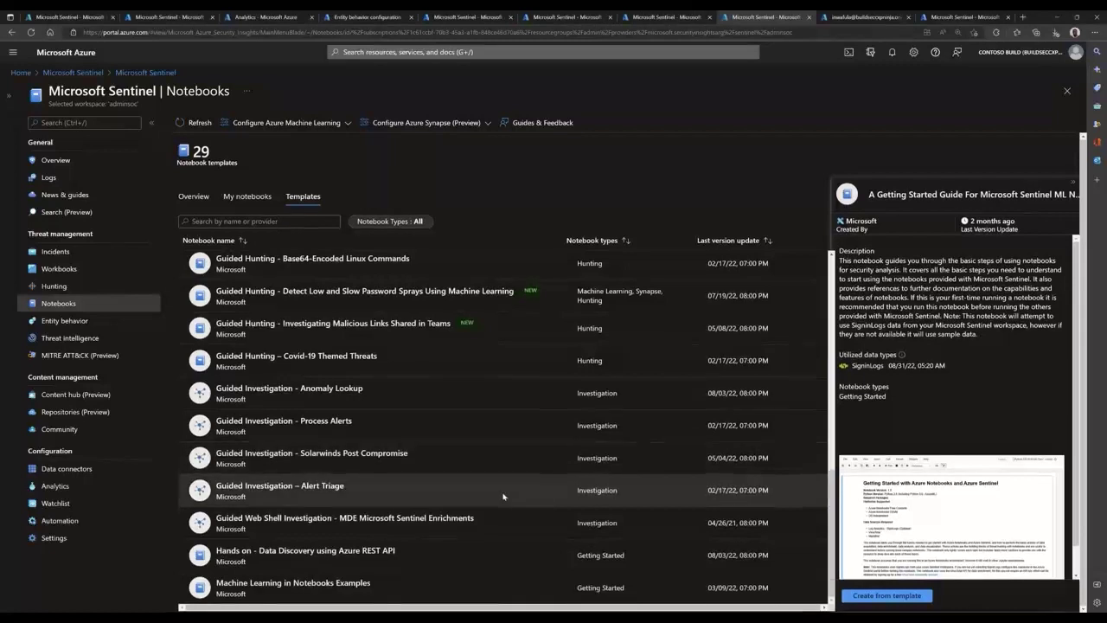
scroll(503, 495, up, 6)
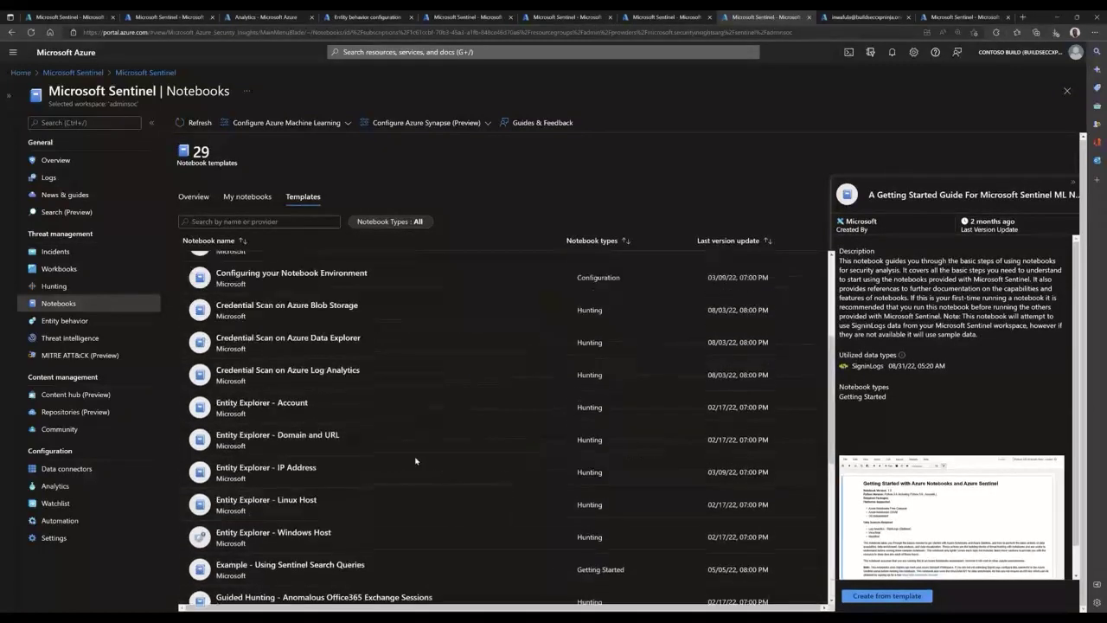
Leave the user entity page for Analytics, search the rule templates for "portal", and view the details of Failed login attempts to Azure Portal.
click(852, 18)
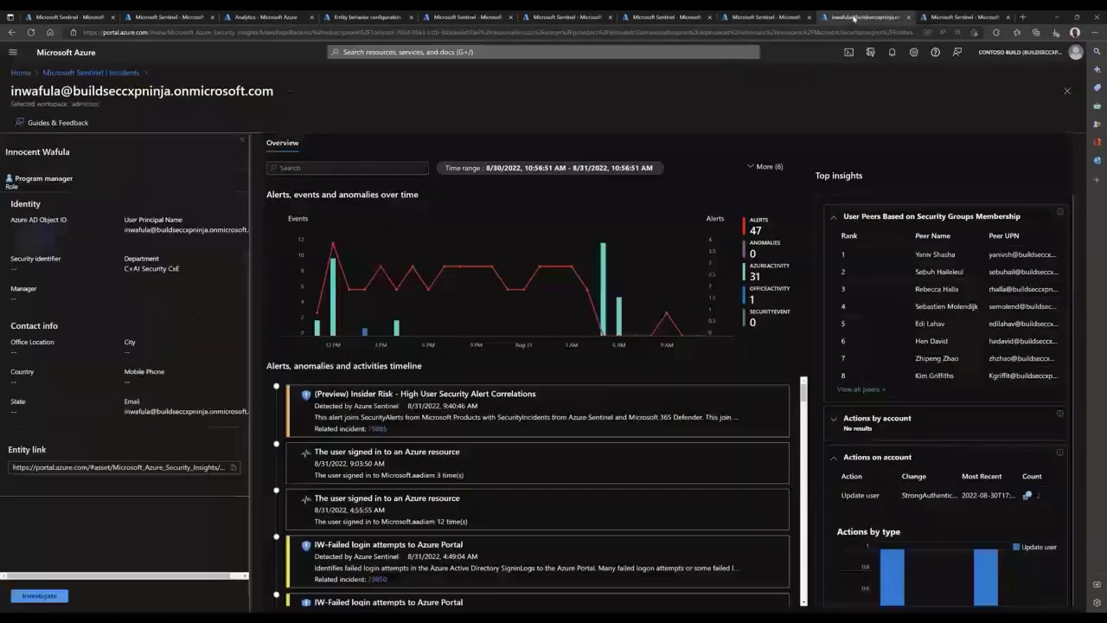
click(115, 74)
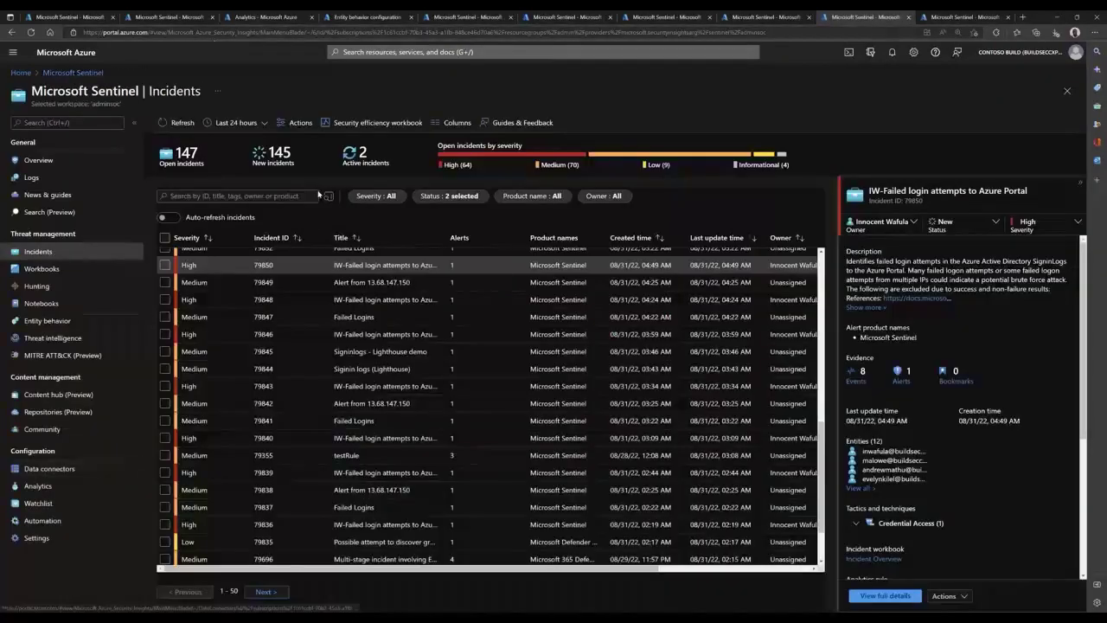
click(40, 487)
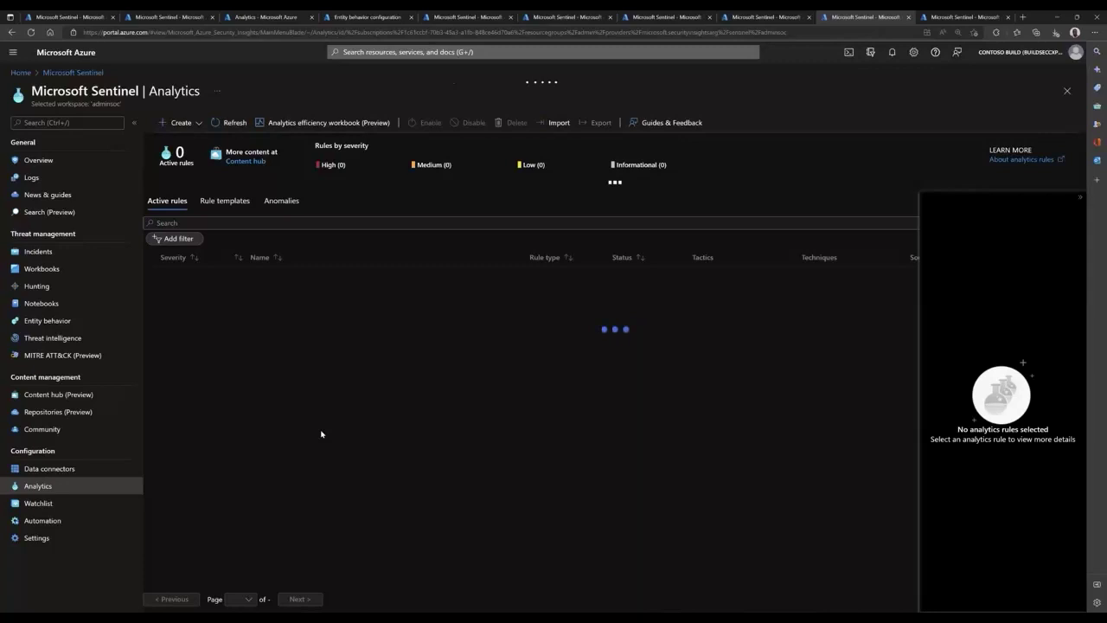
click(242, 201)
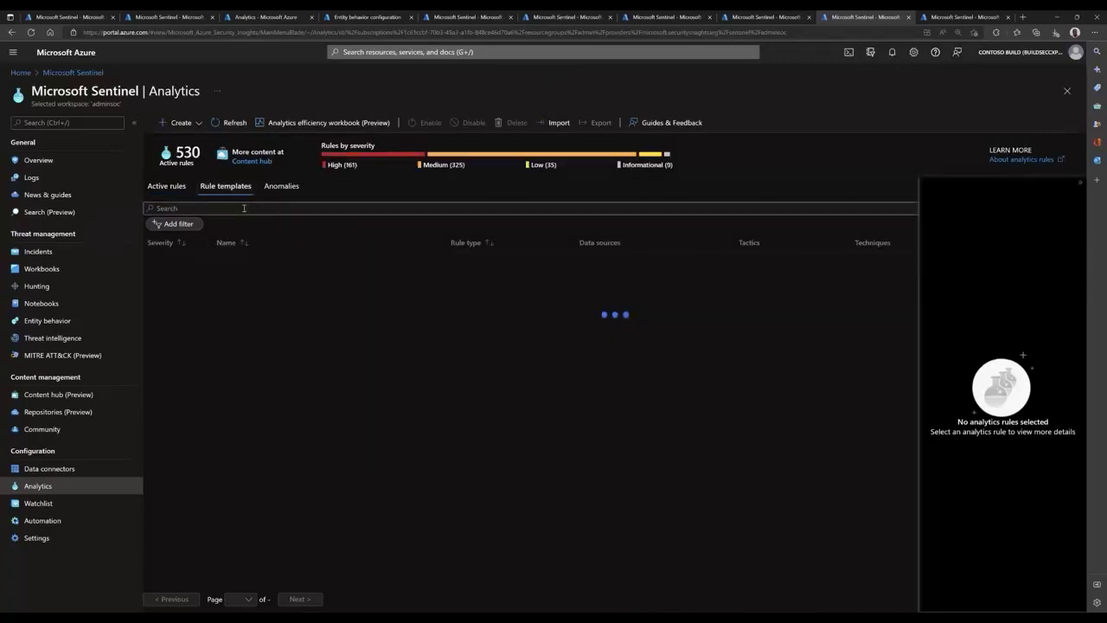
click(244, 208)
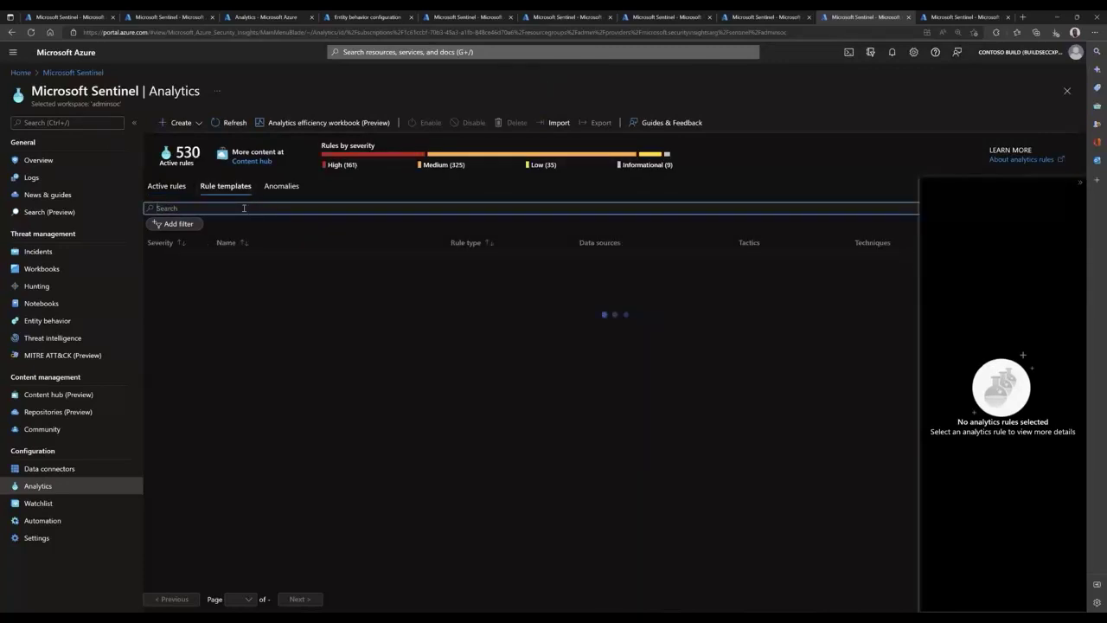
text(p)
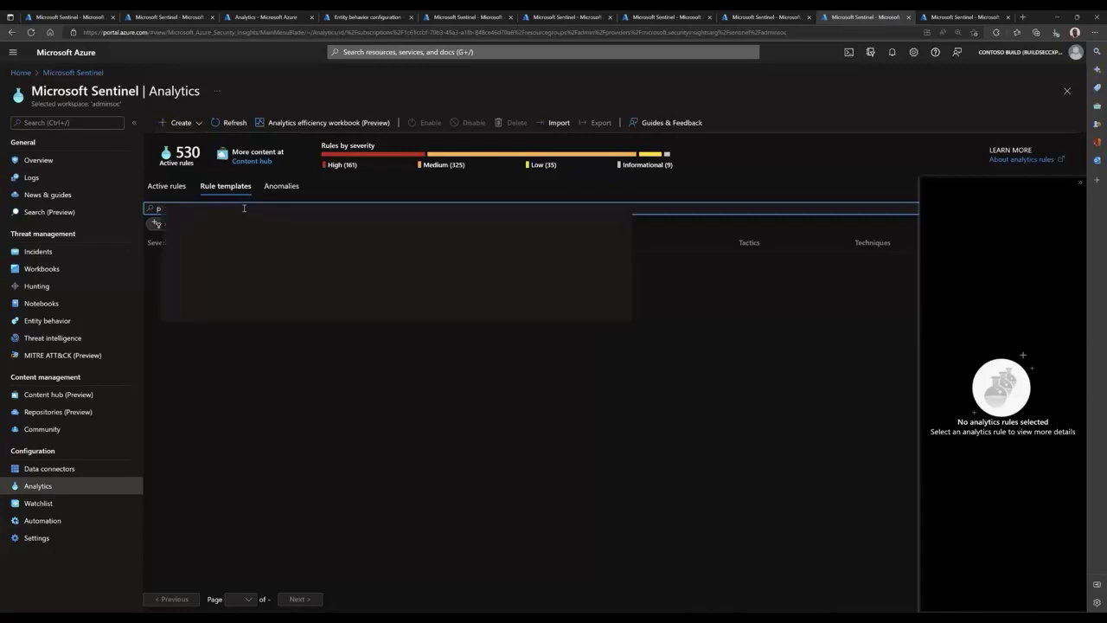
text(ortal)
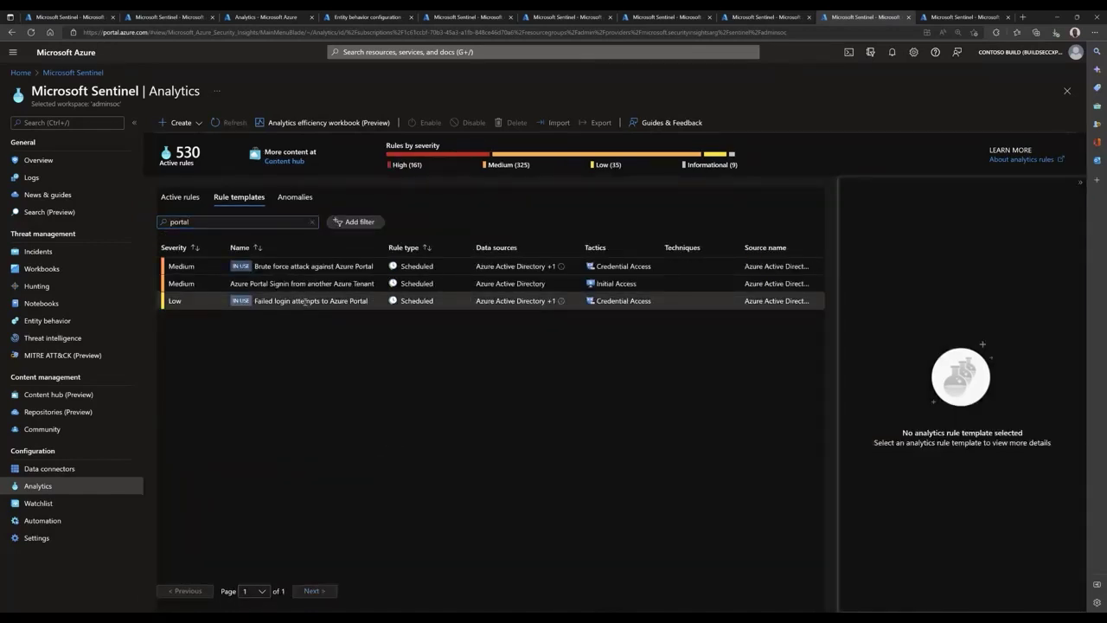
click(305, 301)
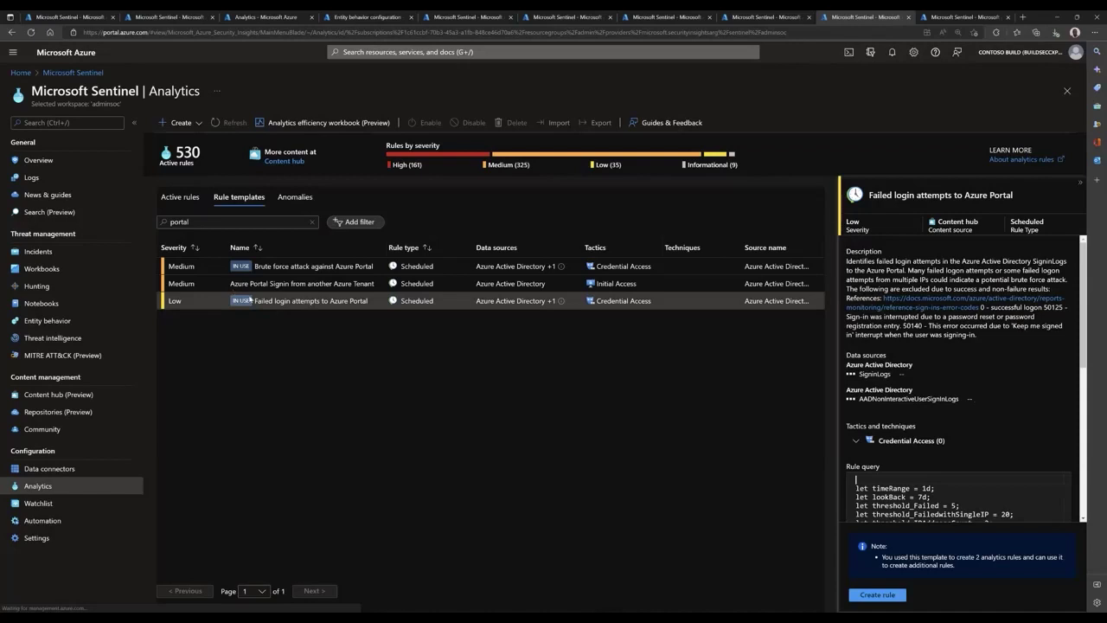
Search the active analytics rules for "iw" and view the details of the IW-Failed login attempts to Azure Portal rule.
click(181, 199)
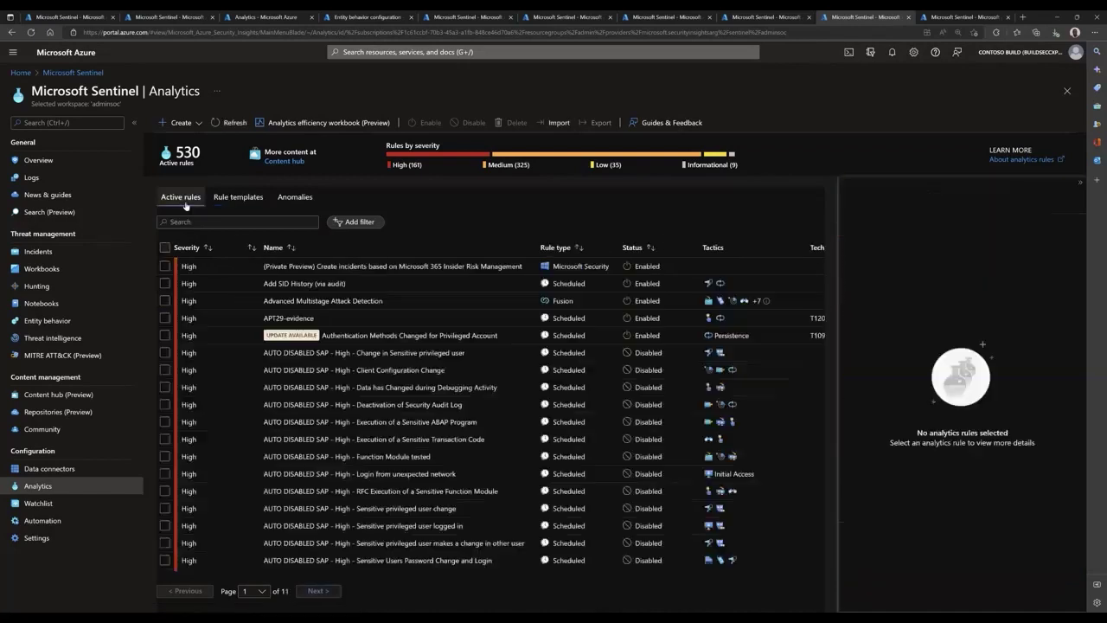
click(216, 222)
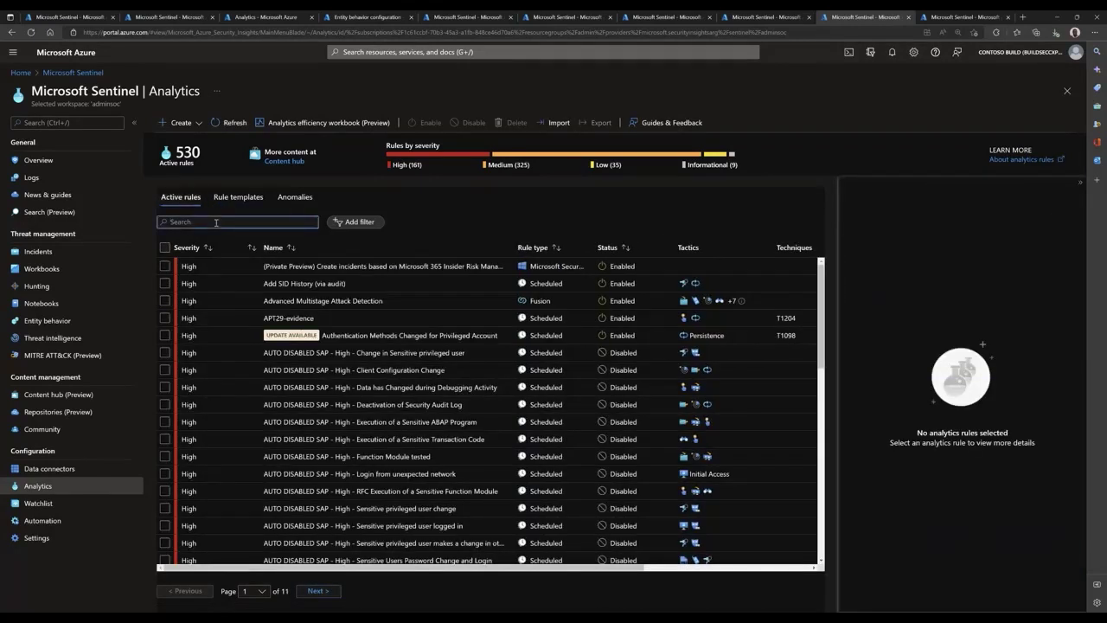
text(iw)
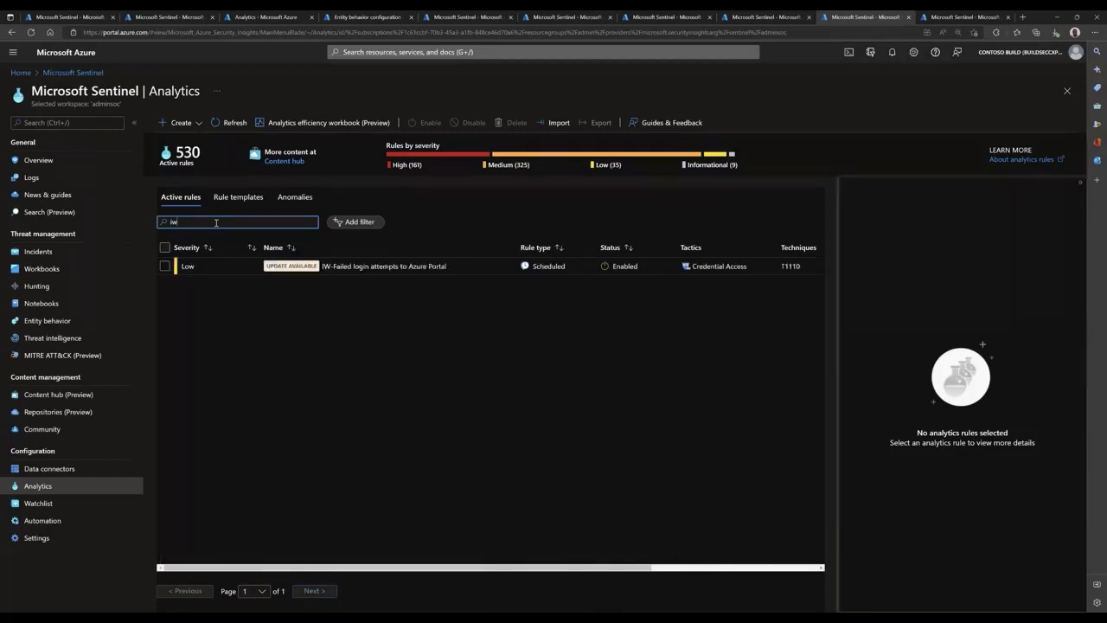
click(366, 269)
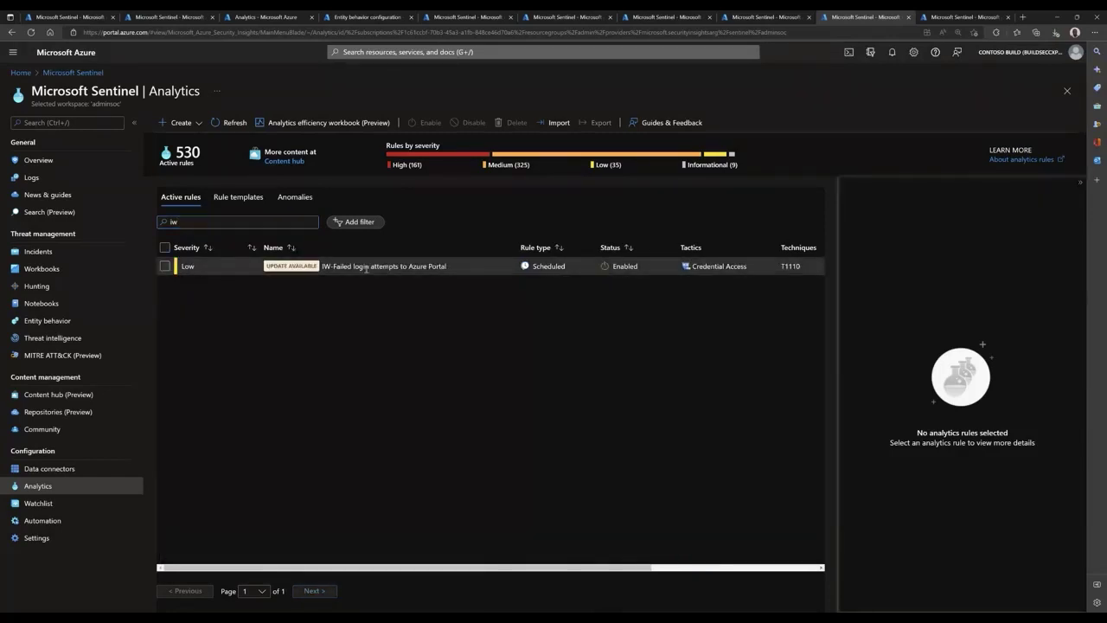
click(374, 266)
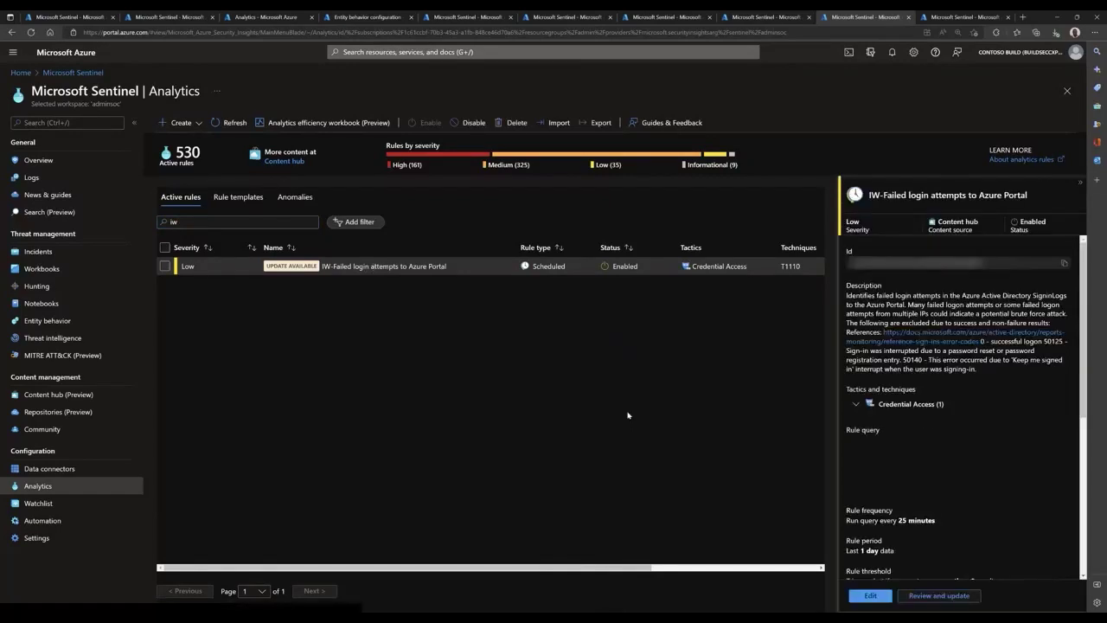
Open the IW-Failed login attempts to Azure Portal rule for editing and check its tactics and techniques and severity options.
click(876, 596)
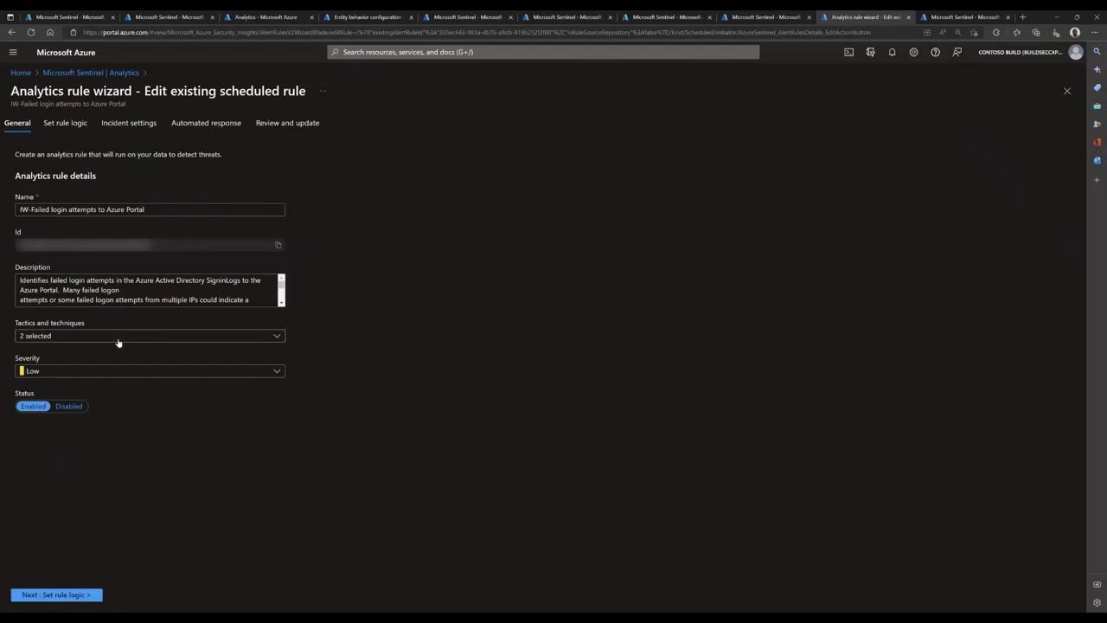
click(269, 343)
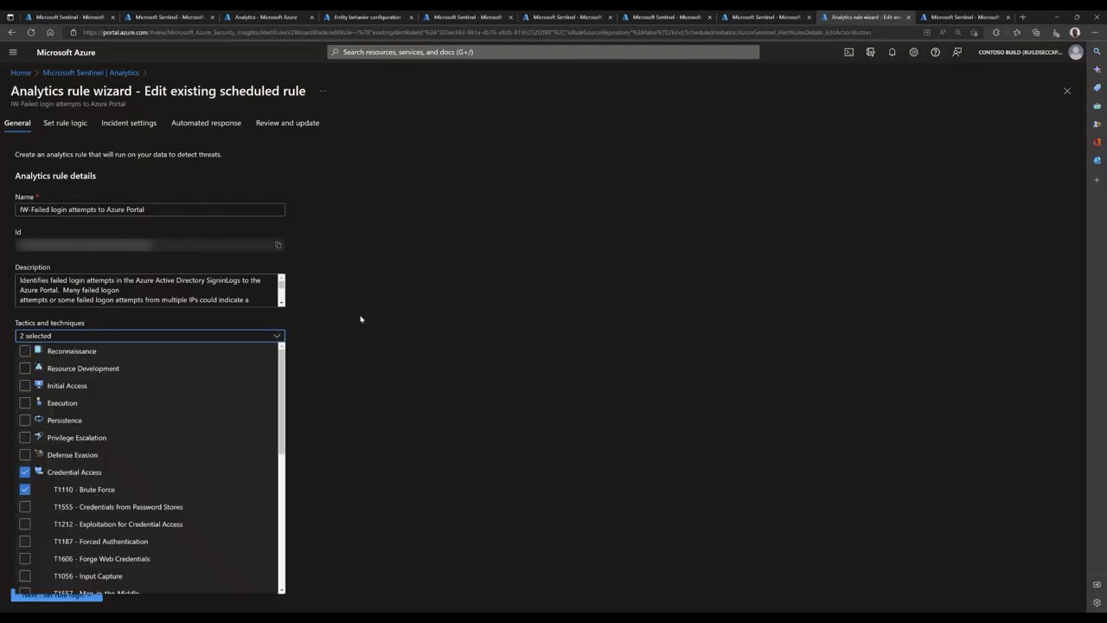
click(346, 339)
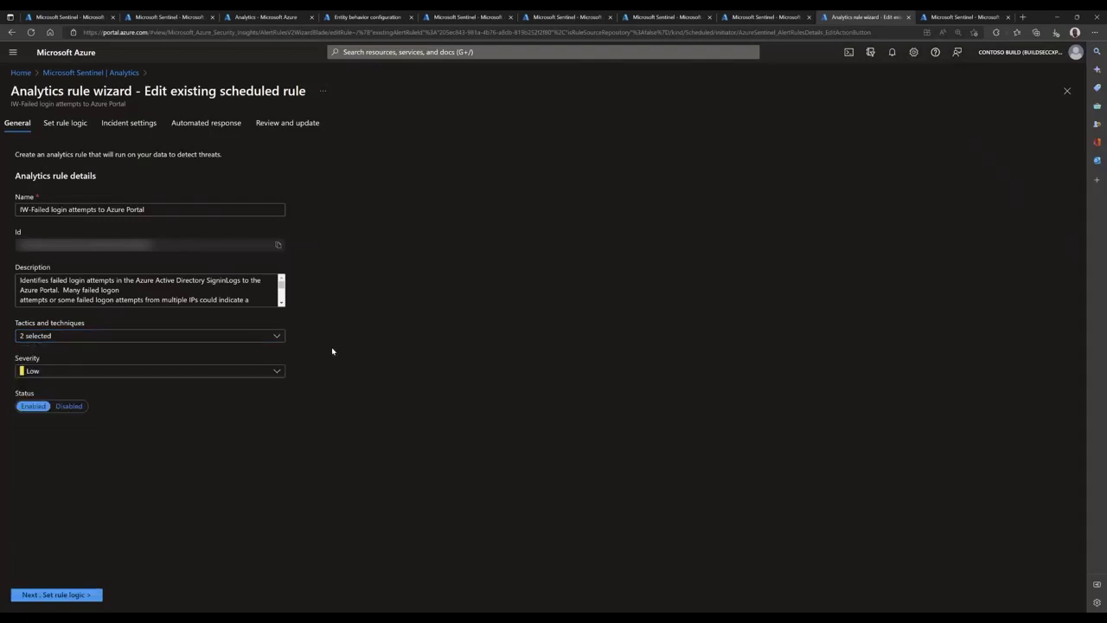
click(276, 372)
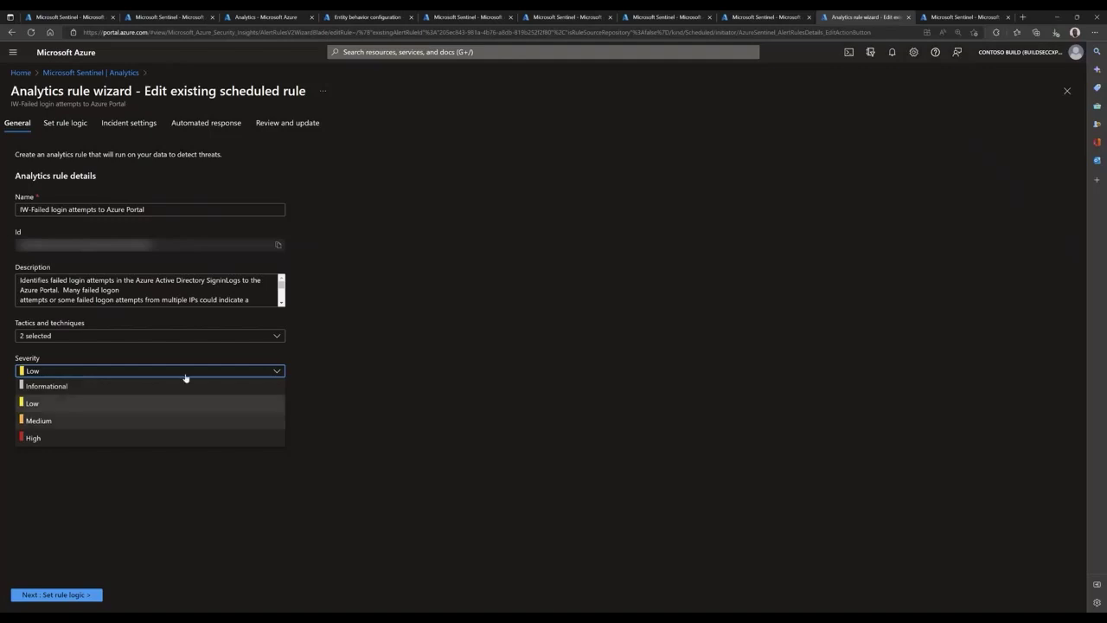
click(340, 355)
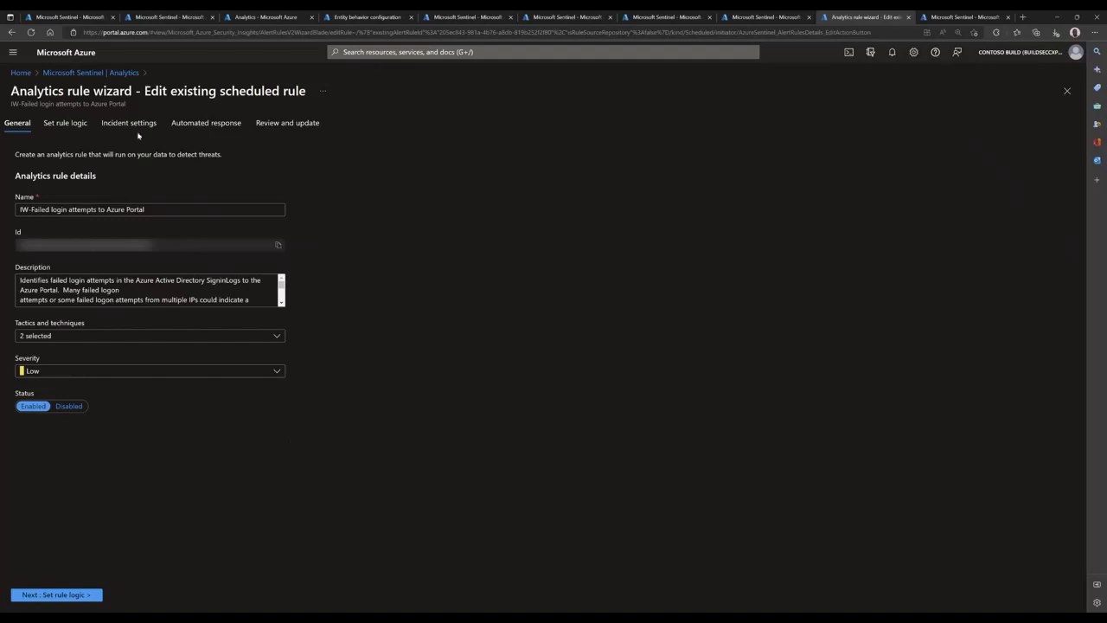
Examine the rule logic, including the expanded rule query, the entity mapping and the custom details.
click(67, 126)
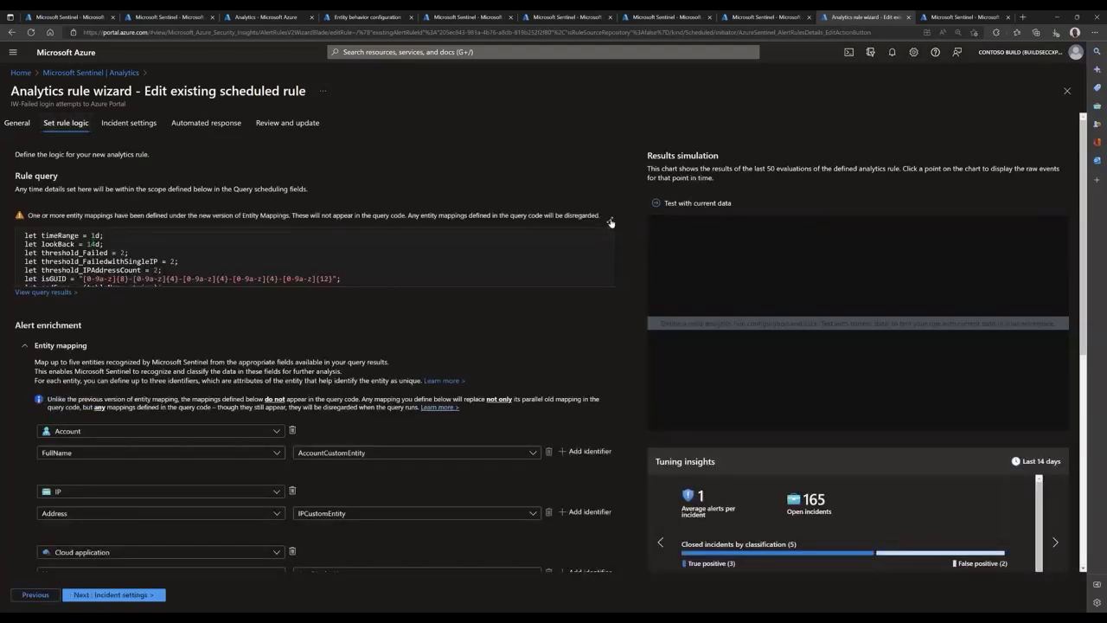
click(517, 282)
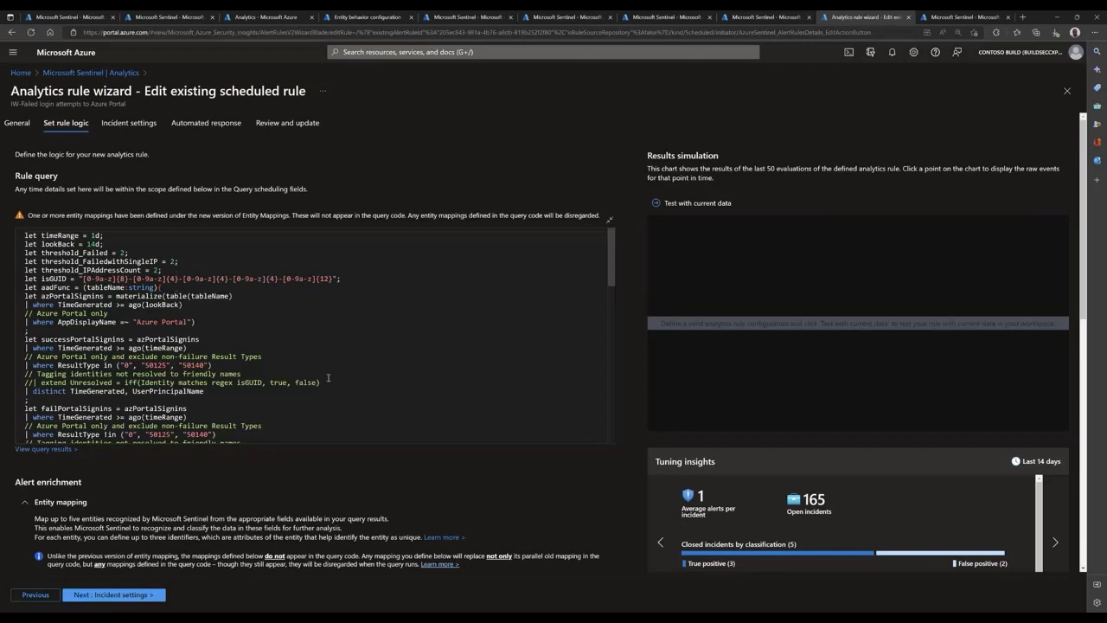
scroll(377, 484, down, 3)
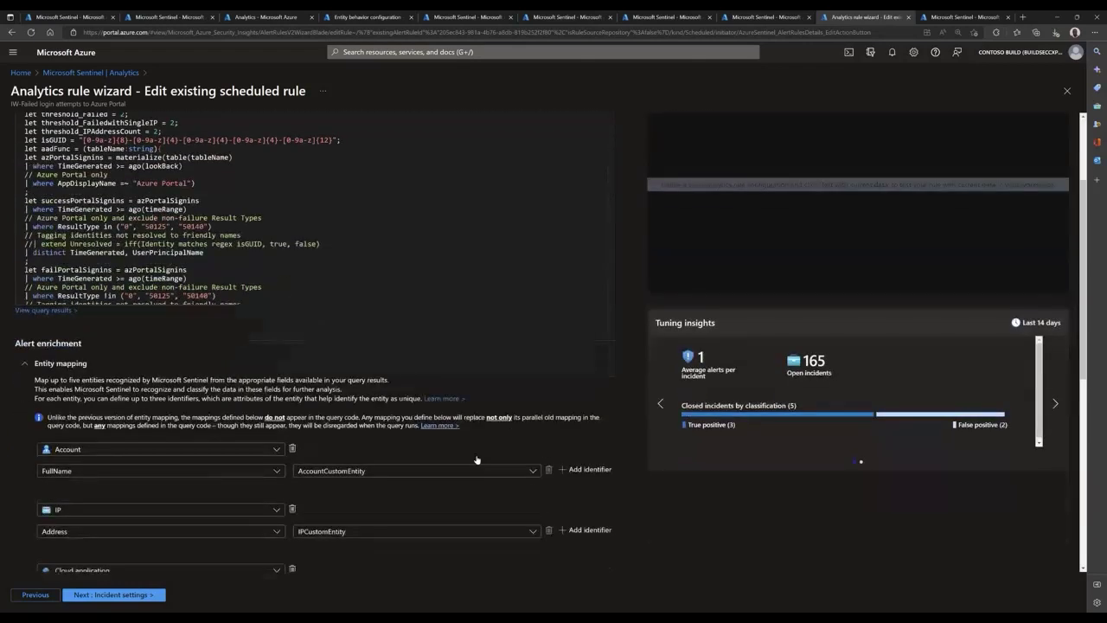
scroll(469, 463, down, 2)
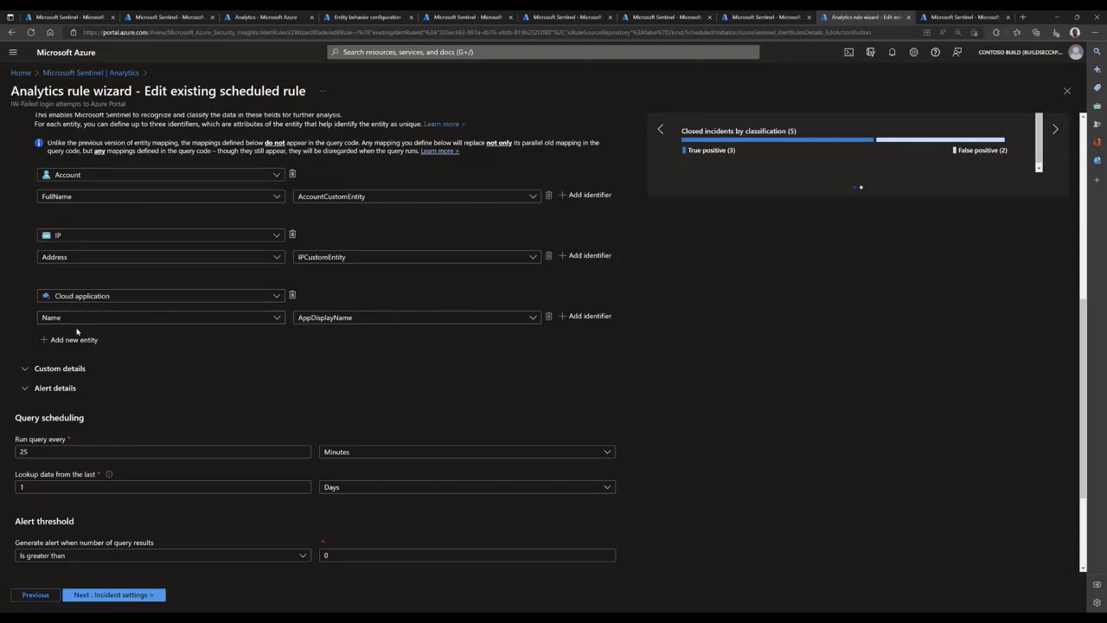
click(23, 371)
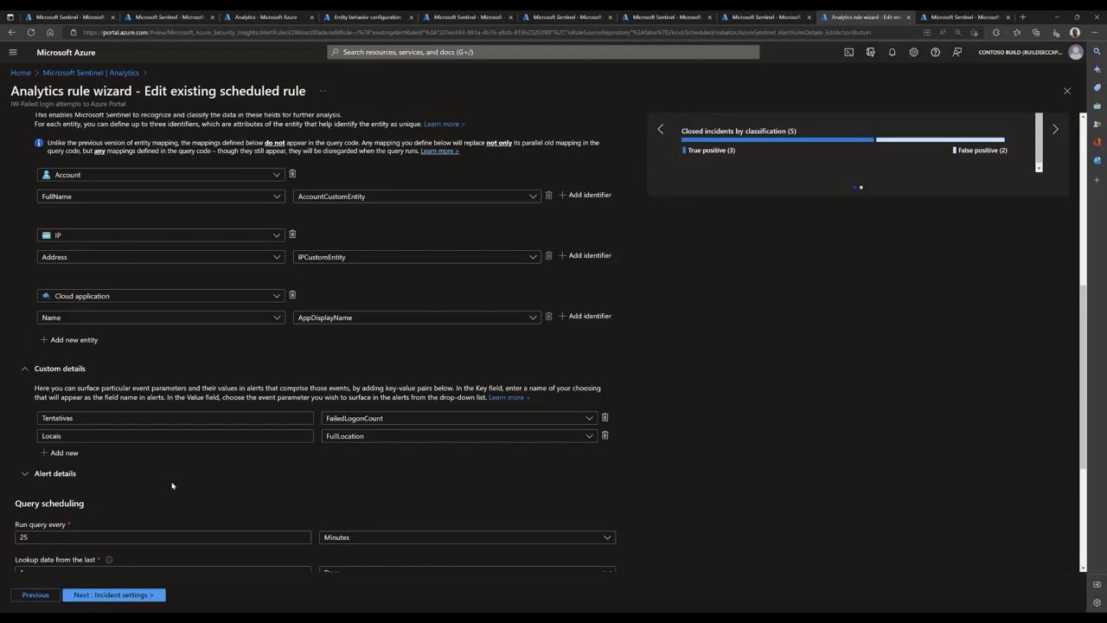
Leave the rule wizard without saving and look through the Microsoft Sentinel incidents list.
click(110, 74)
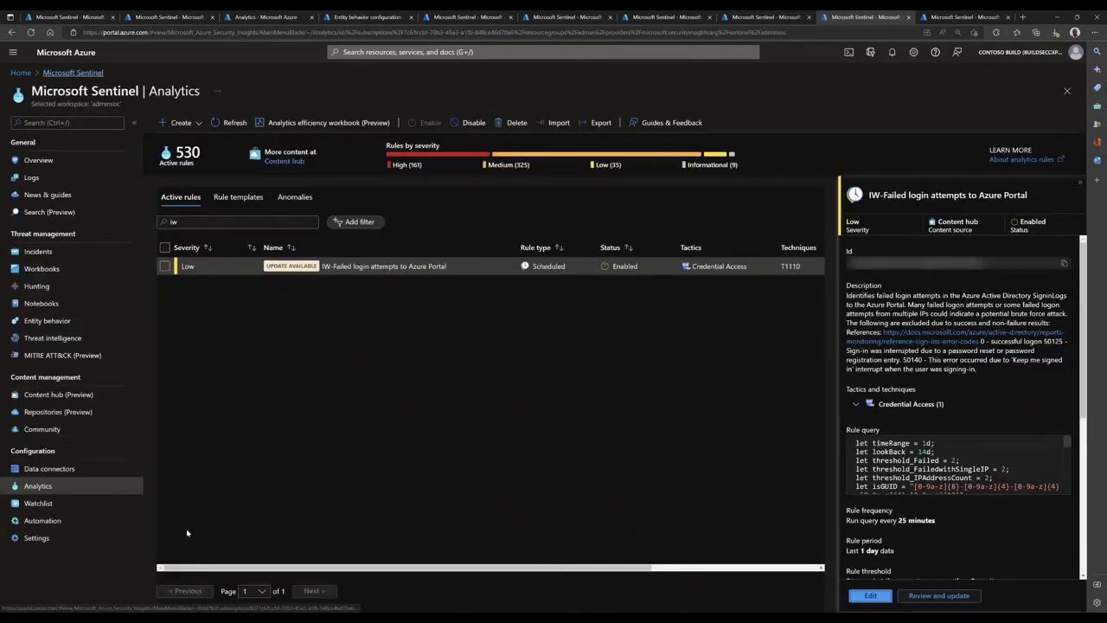
click(35, 252)
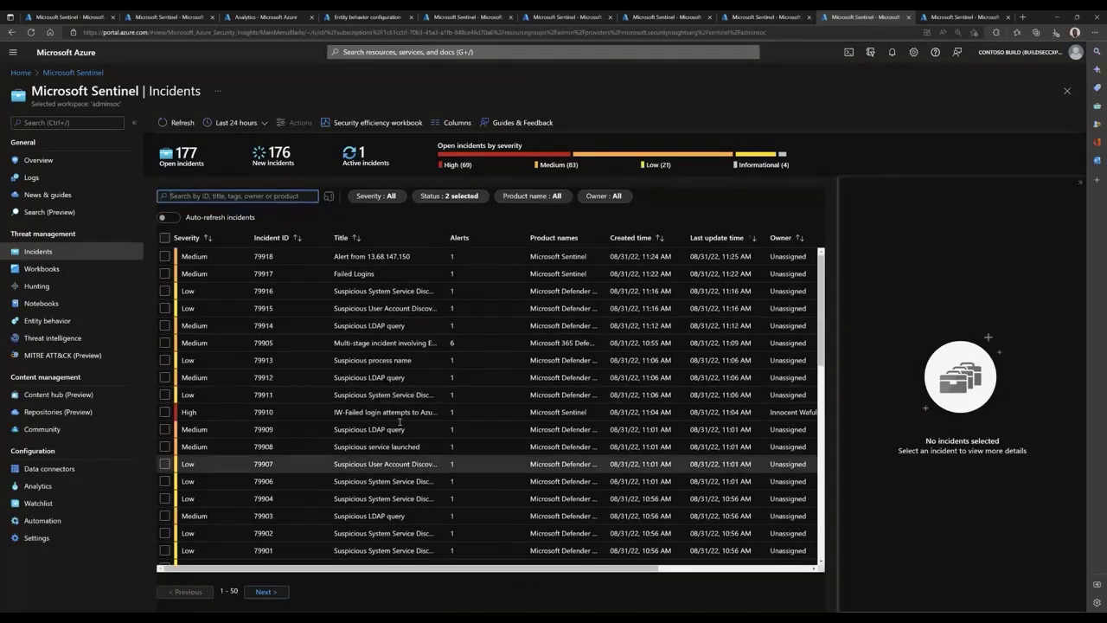
scroll(378, 417, down, 10)
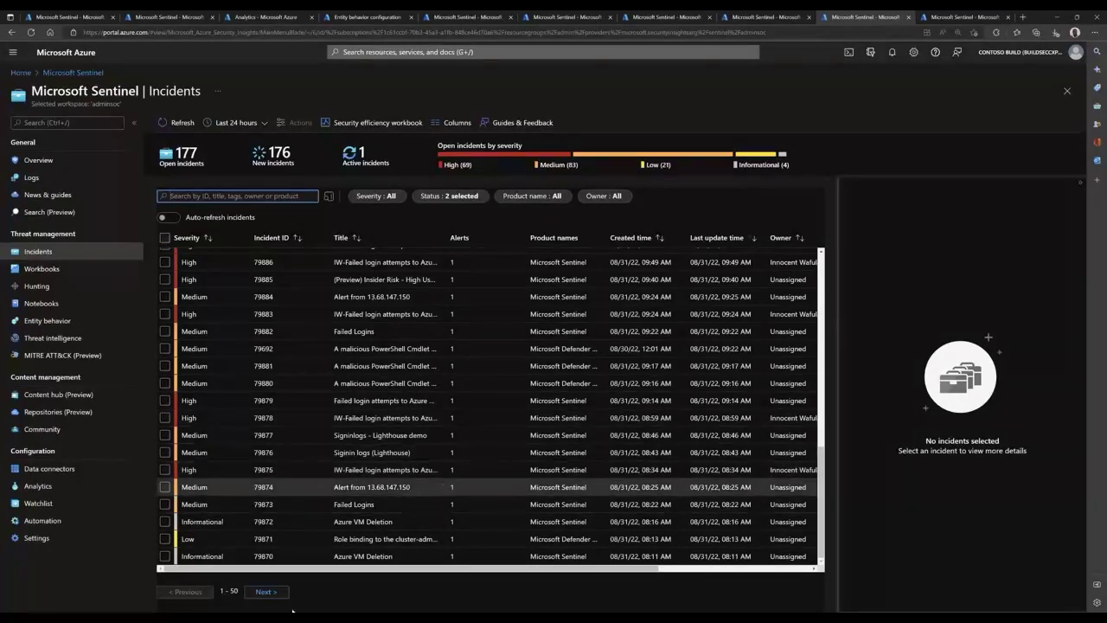
scroll(295, 554, up, 2)
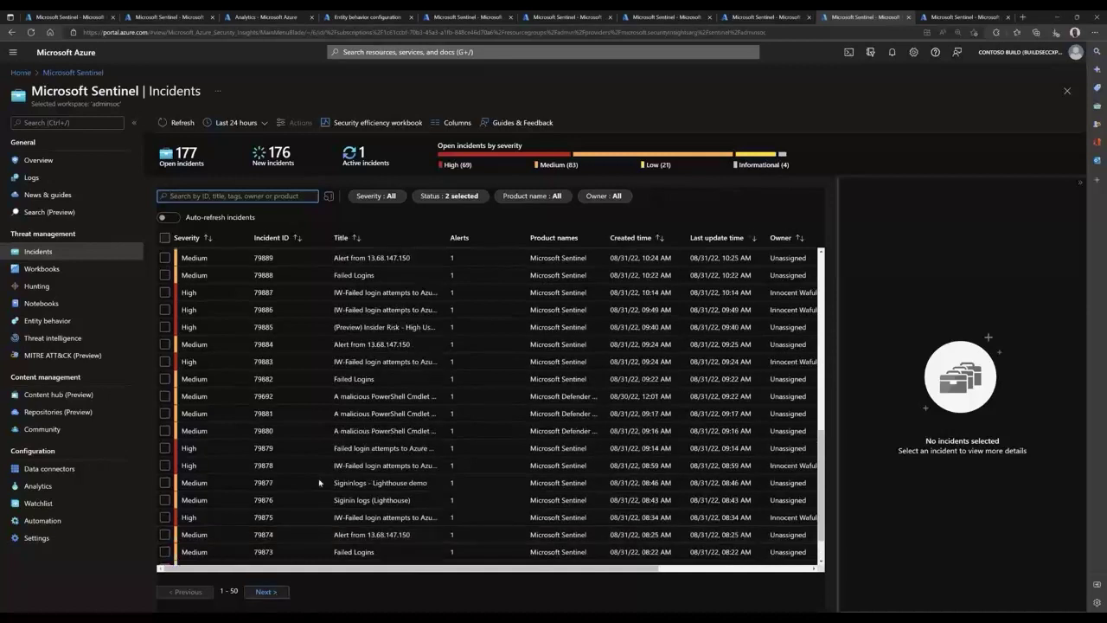
scroll(328, 482, down, 2)
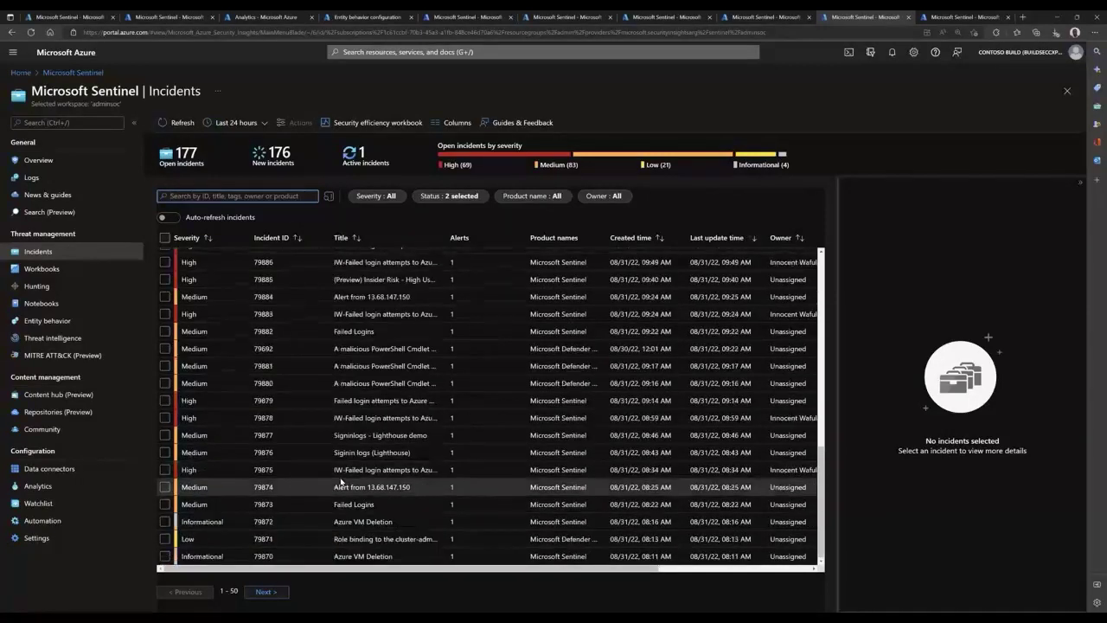
Go to the second page of incidents and select IW-Failed login attempts to Azure Portal incident 79850 to view its summary.
click(259, 593)
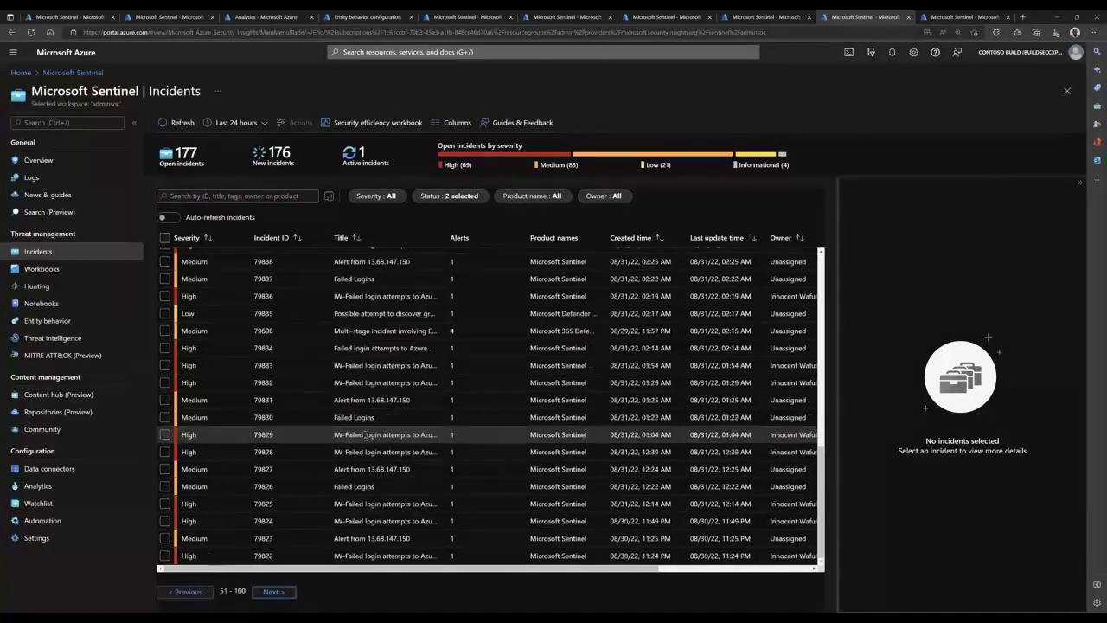
scroll(392, 428, up, 5)
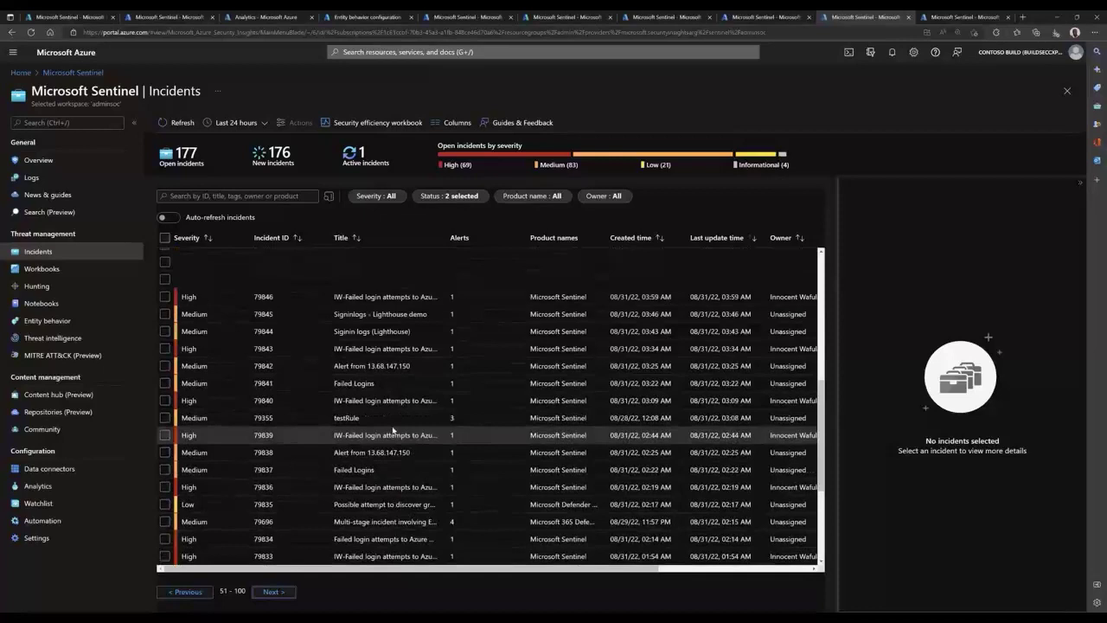
scroll(392, 428, up, 2)
scroll(392, 428, up, 3)
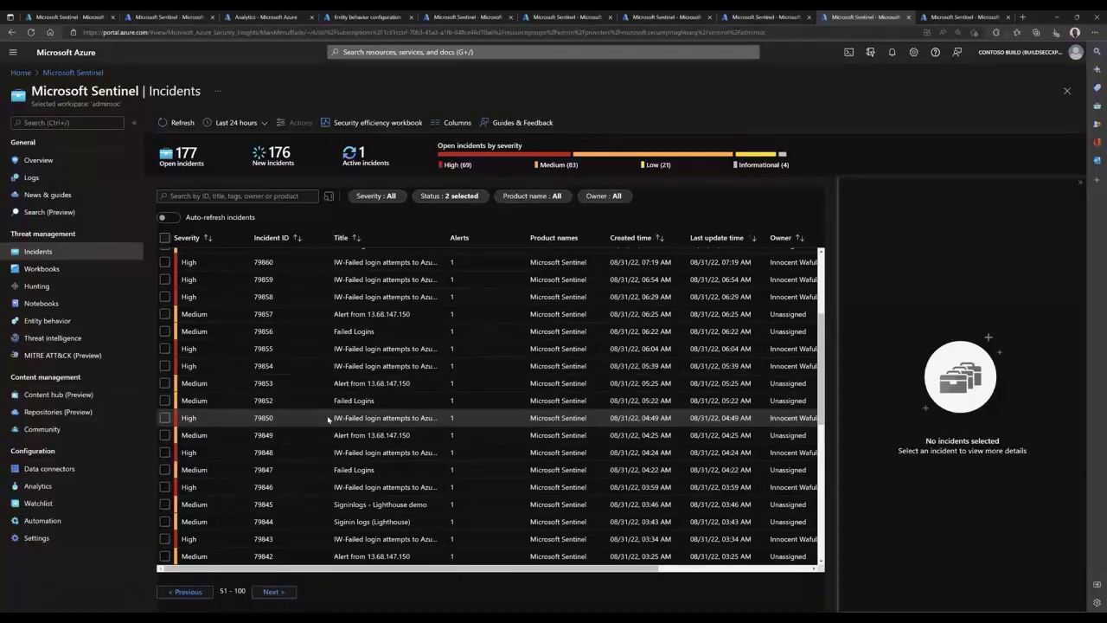
click(332, 419)
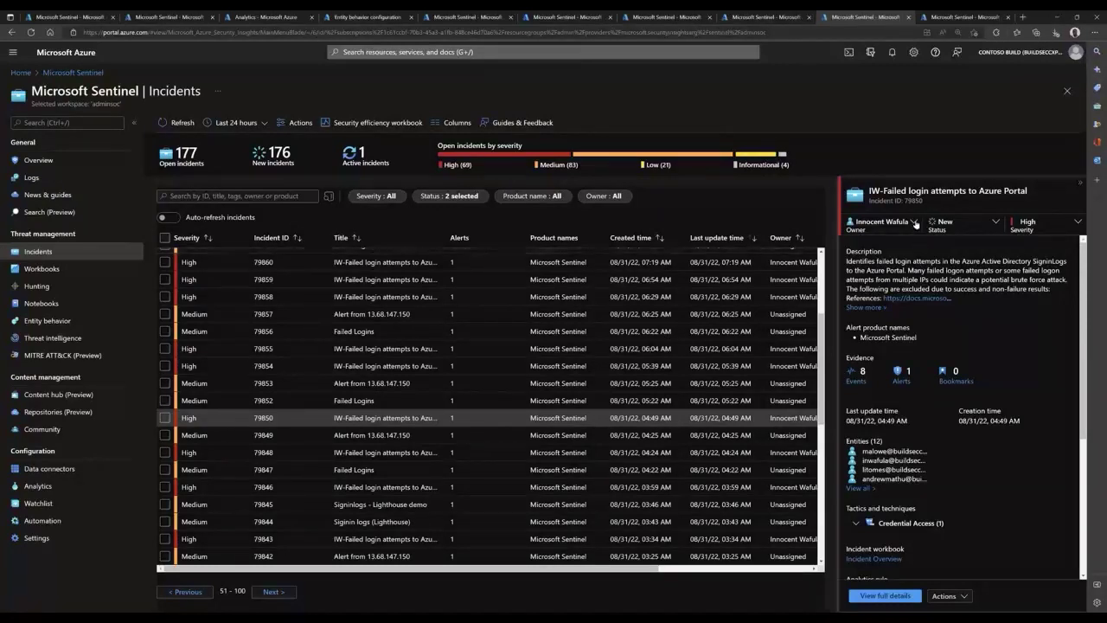
Check the owner assignment options of the selected incident without changing them, and set the incident's status to Active.
click(915, 223)
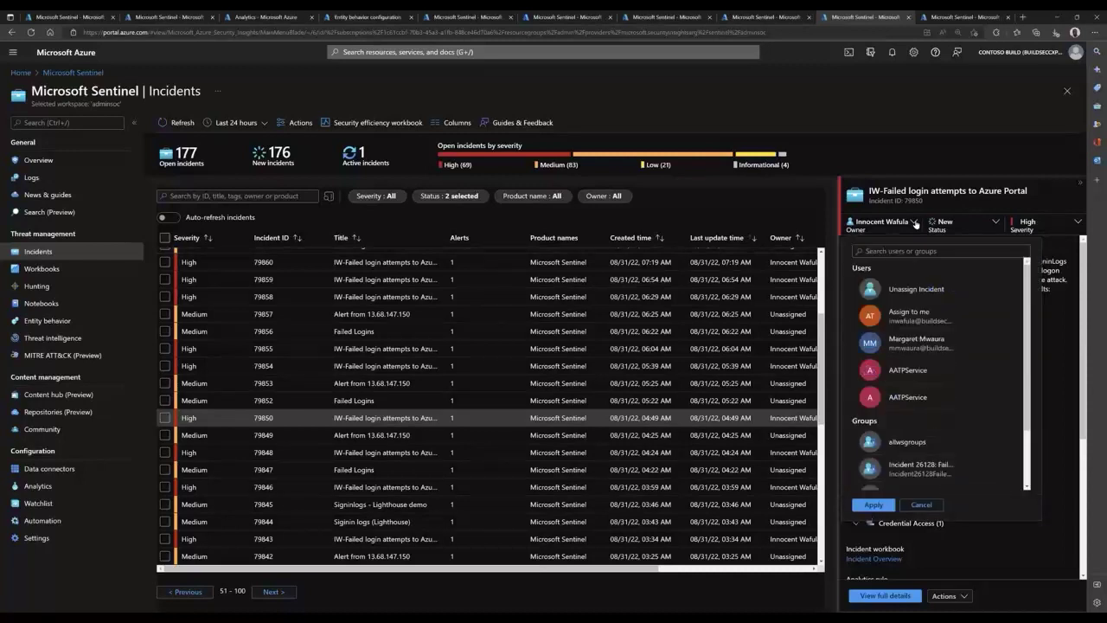
click(853, 161)
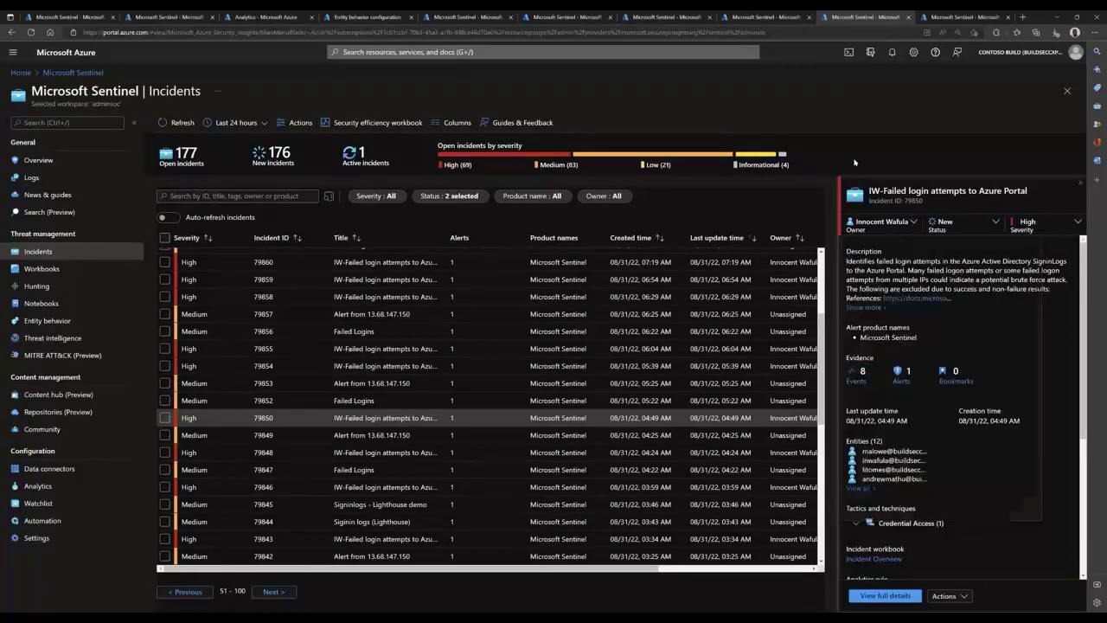
click(996, 224)
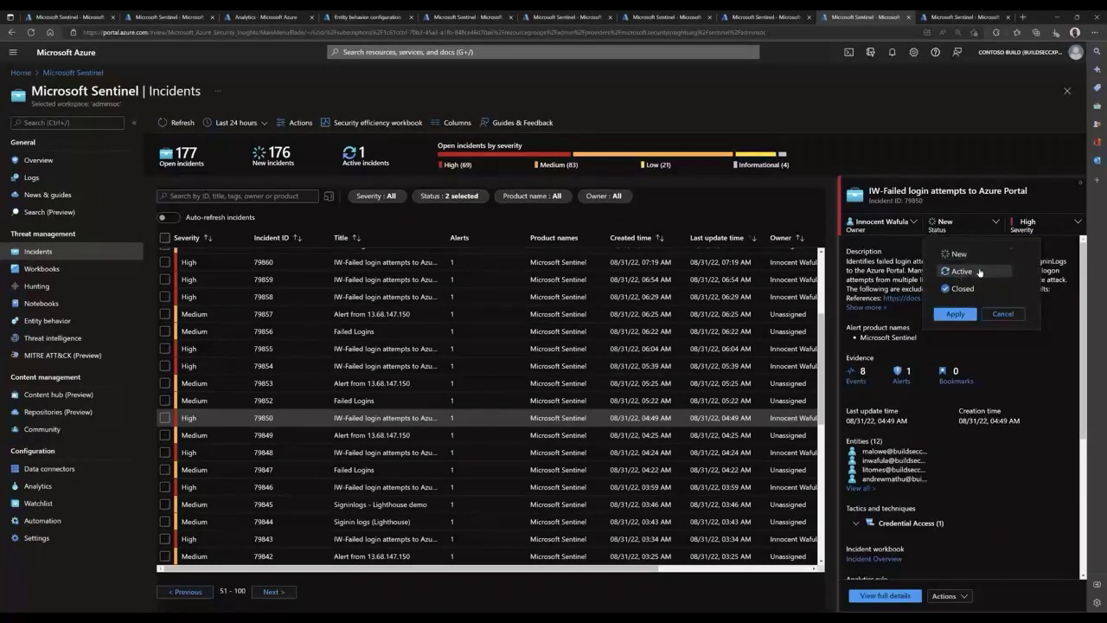
click(955, 315)
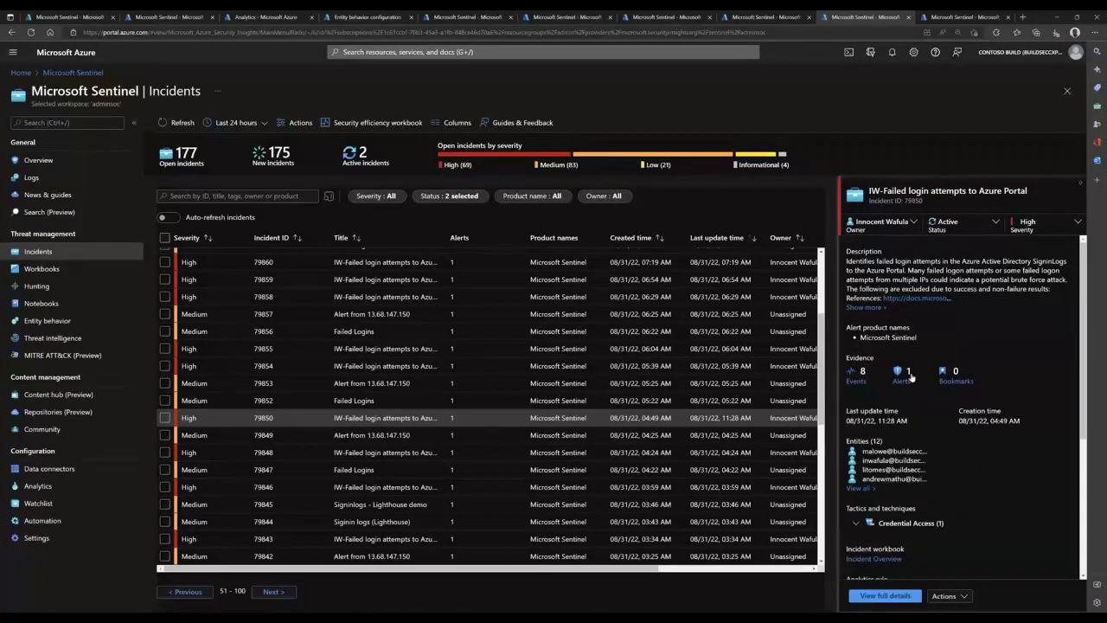
View the incident's full entities list, return to the incidents page and review the remaining summary details, including tags and custom details.
click(863, 490)
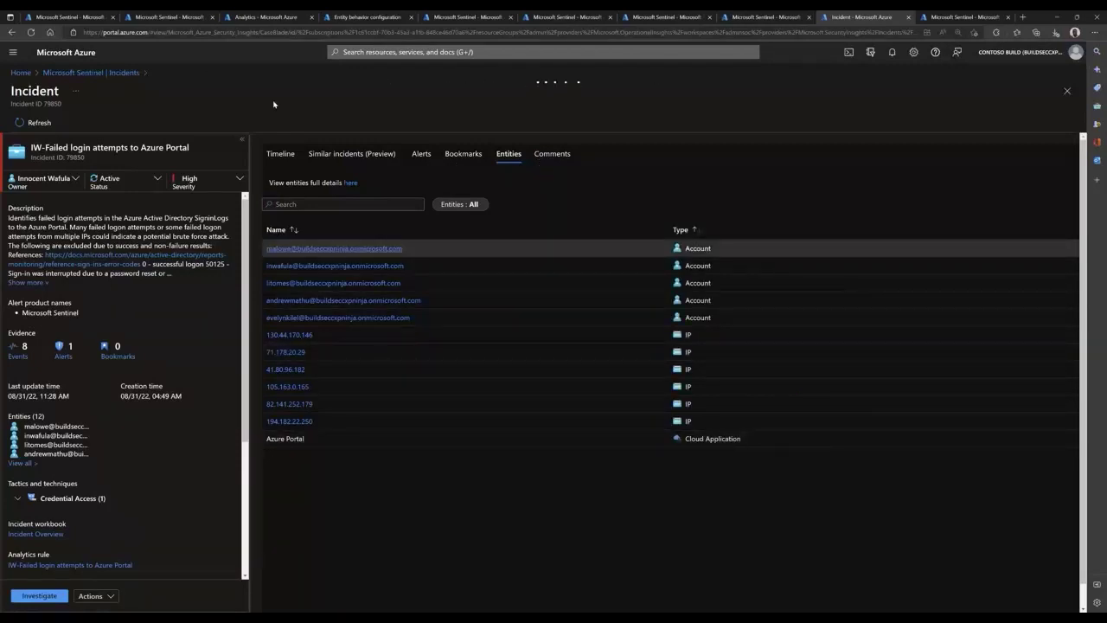
click(126, 74)
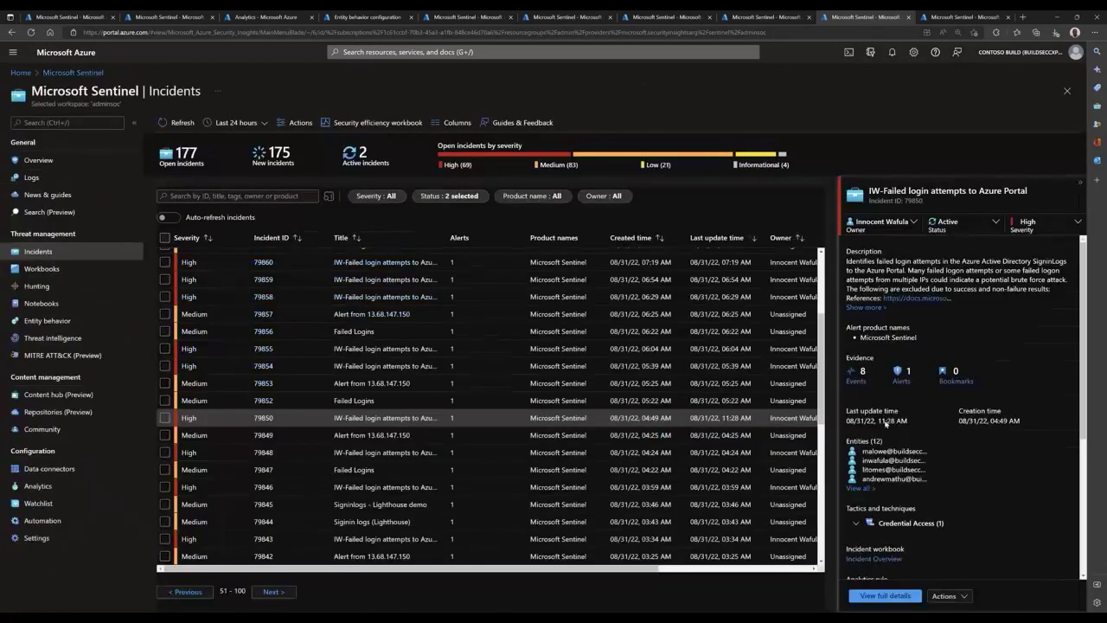
scroll(981, 501, down, 1)
scroll(981, 502, down, 3)
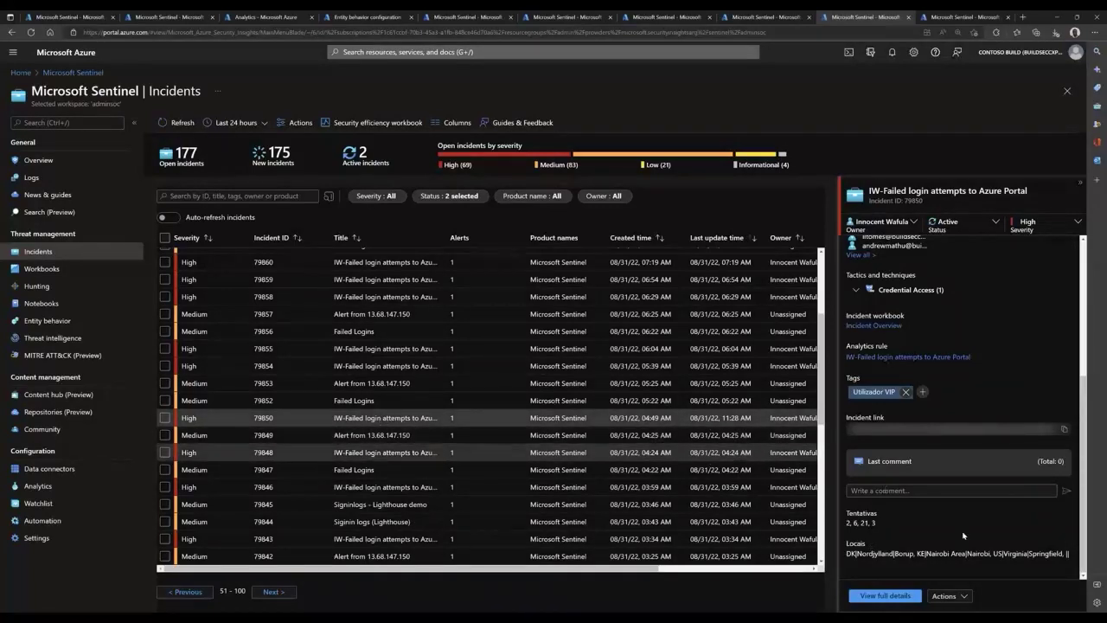
scroll(964, 527, up, 4)
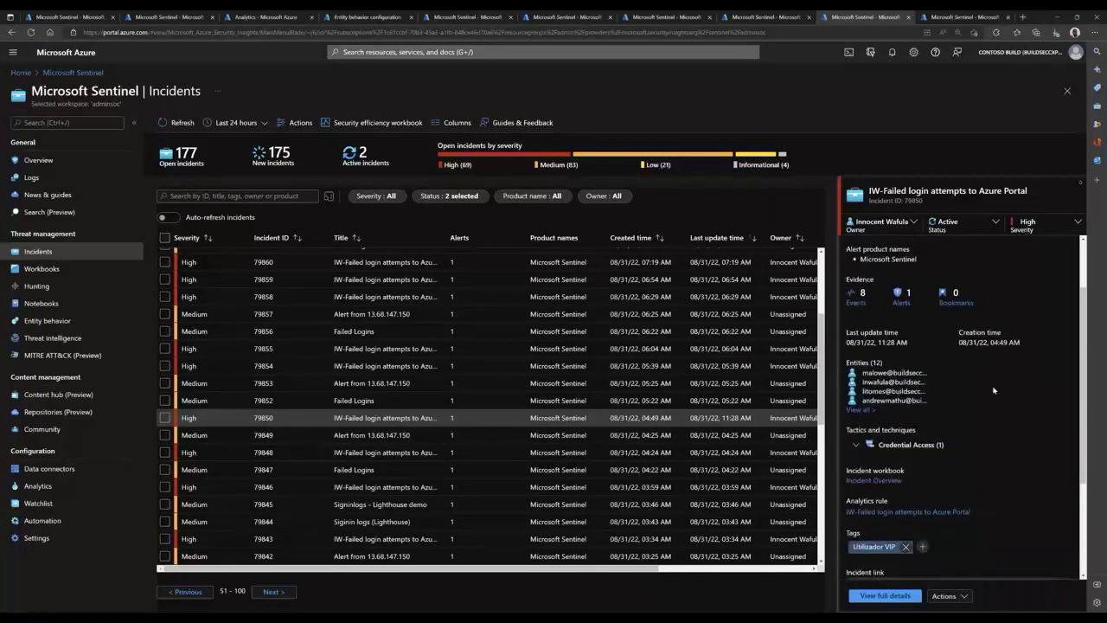
Open the entity page of the second account listed in the incident and look through its alerts, anomalies and activities timeline.
click(883, 384)
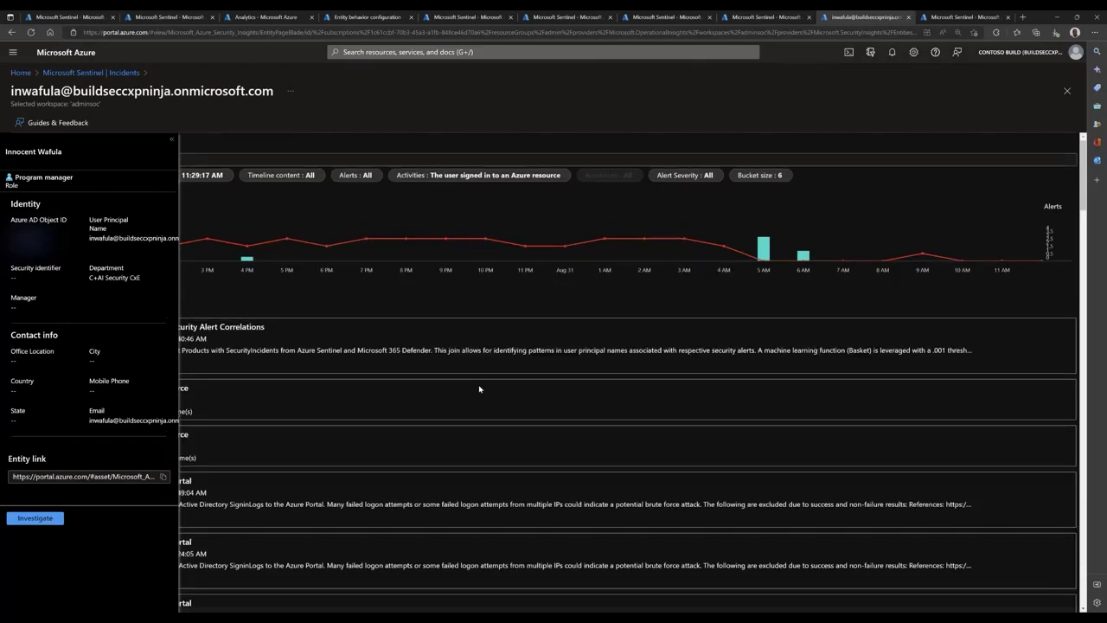
scroll(480, 390, down, 1)
scroll(478, 394, down, 3)
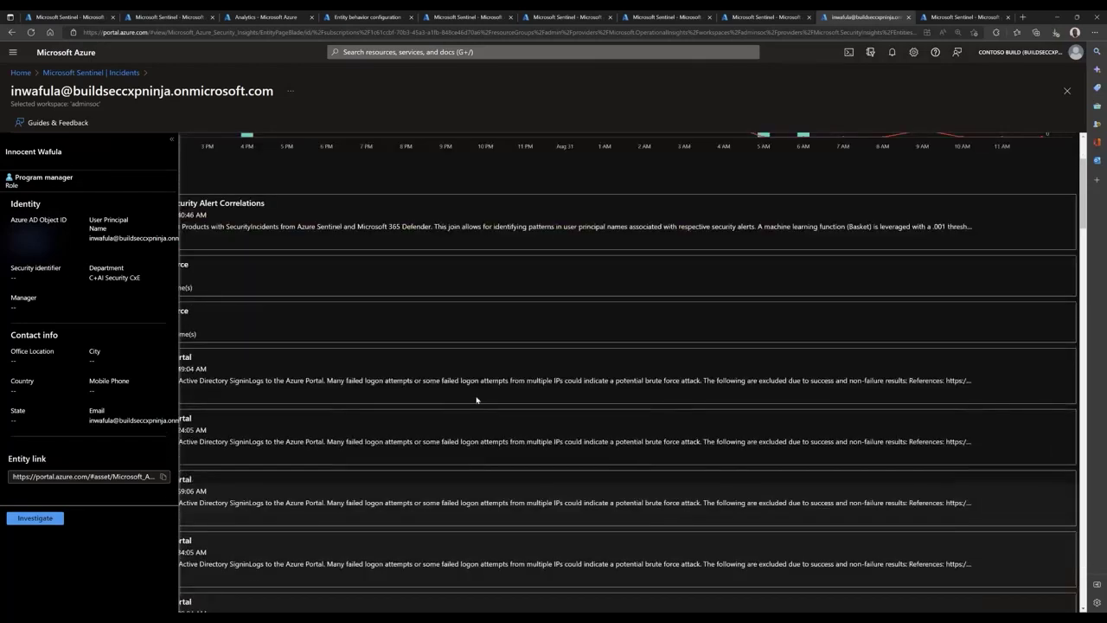
scroll(478, 394, up, 5)
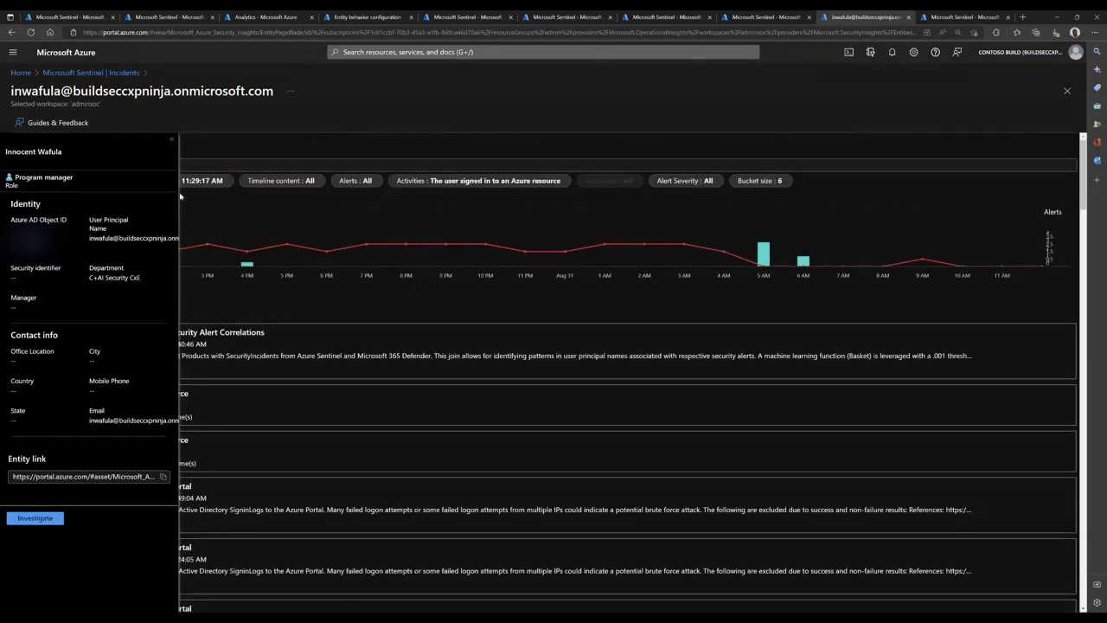
scroll(299, 372, down, 1)
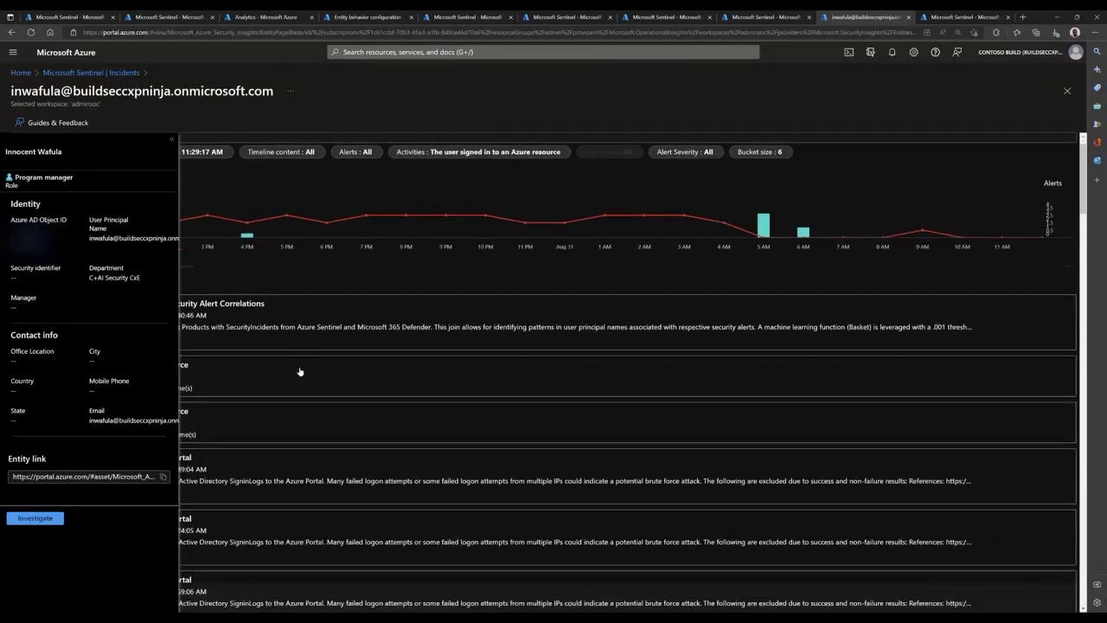
scroll(299, 372, down, 3)
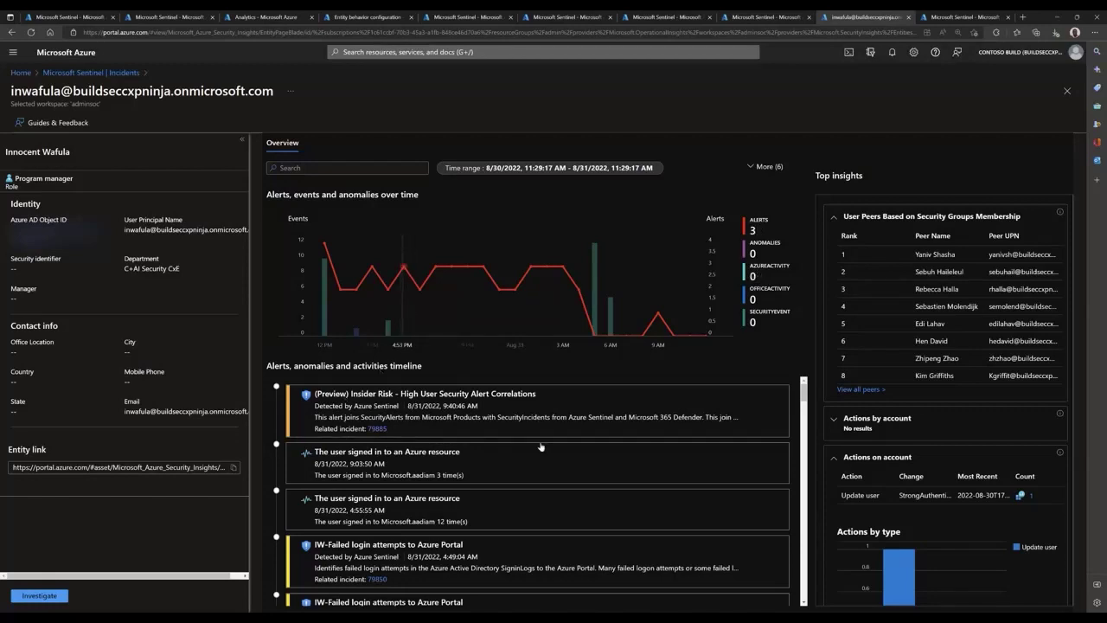
scroll(465, 476, down, 1)
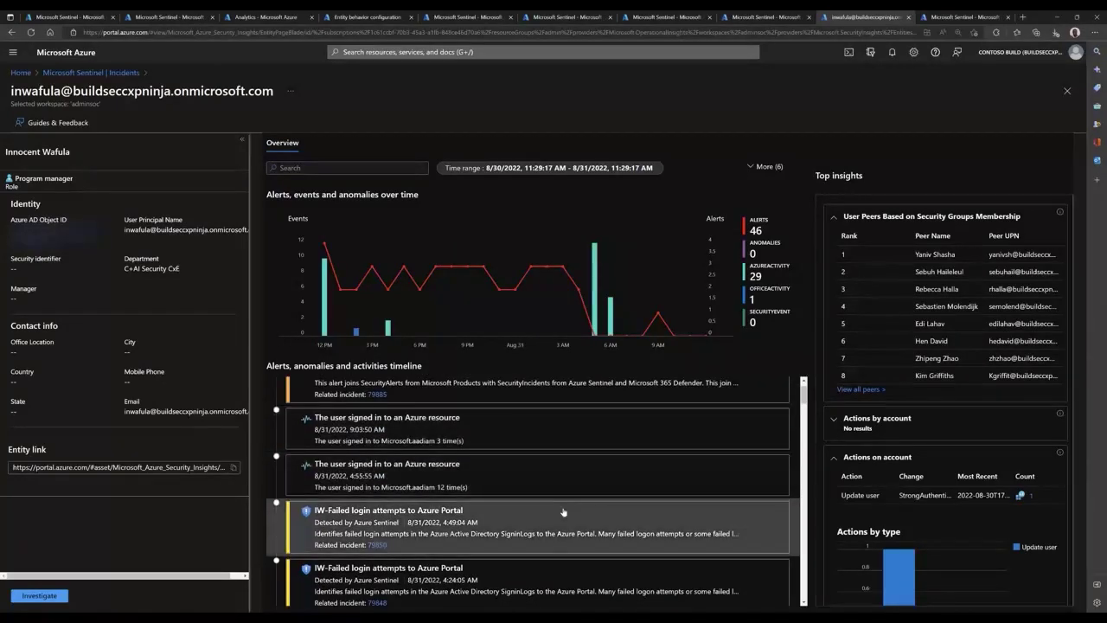
scroll(561, 511, up, 1)
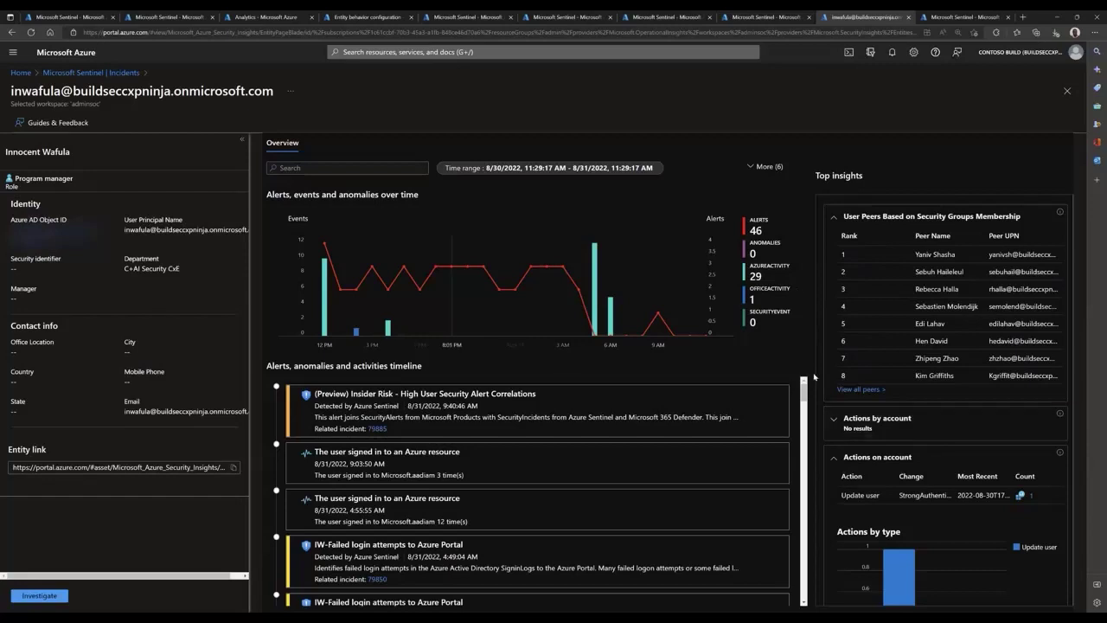
Examine the account's top insights, including actions on account, UEBA insights and watchlist insights.
scroll(840, 436, down, 2)
scroll(845, 438, down, 3)
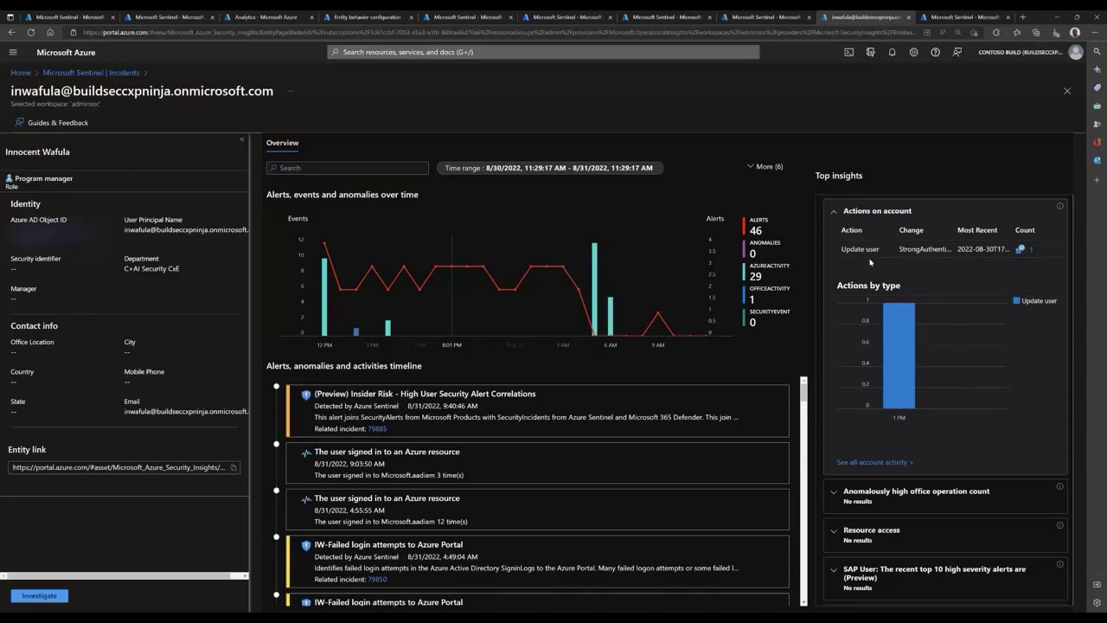
scroll(865, 295, down, 5)
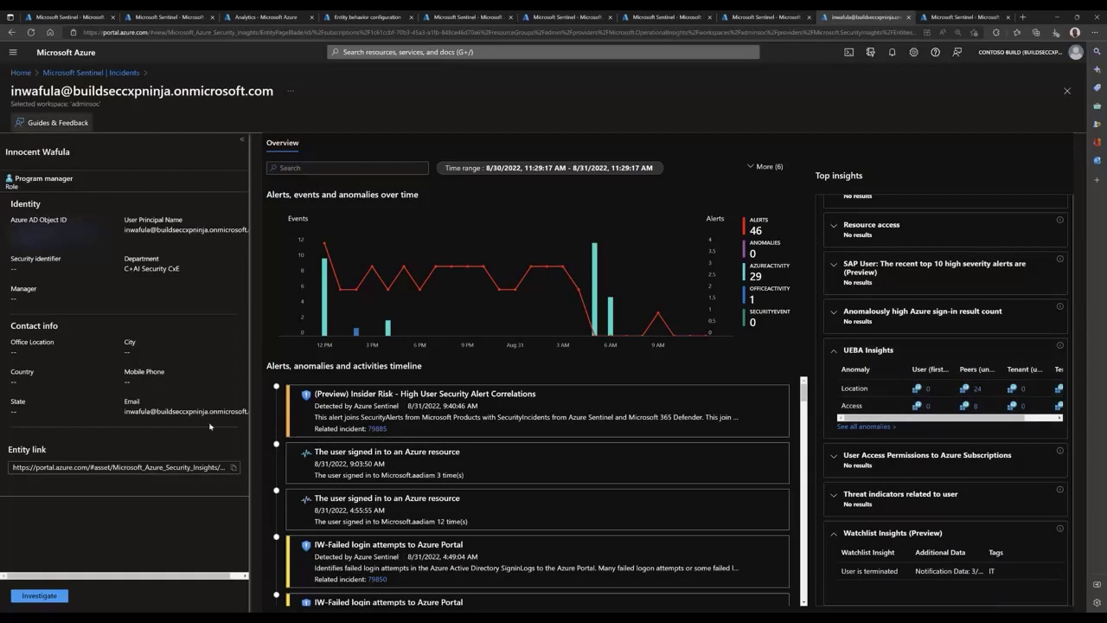
Start an investigation of the account, review the account node's information in the graph and close the details.
click(39, 596)
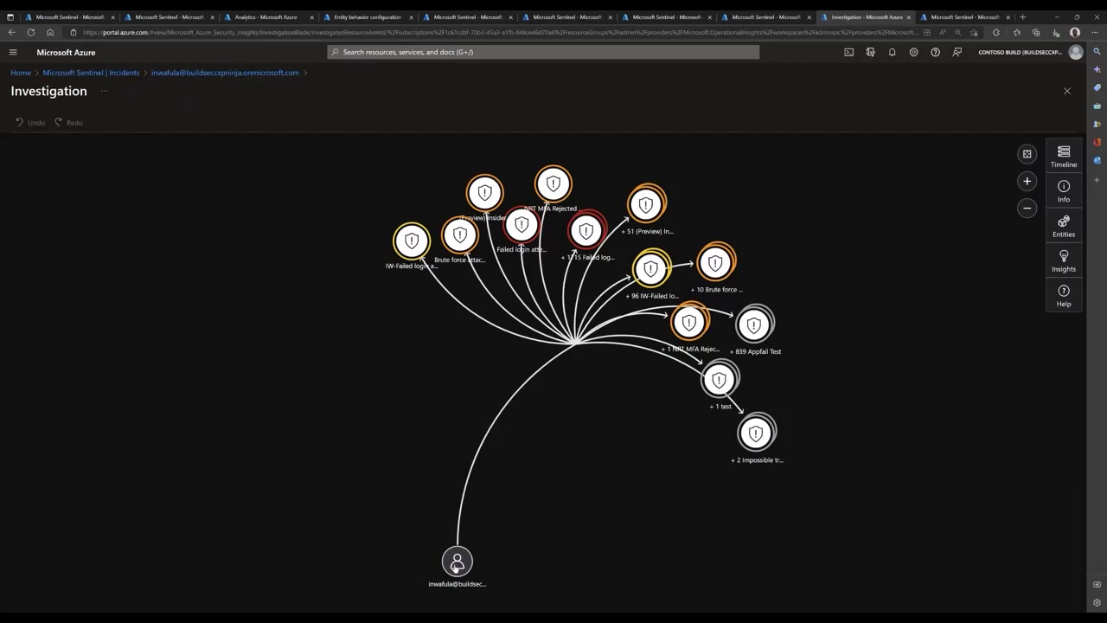
mouse_move(456, 565)
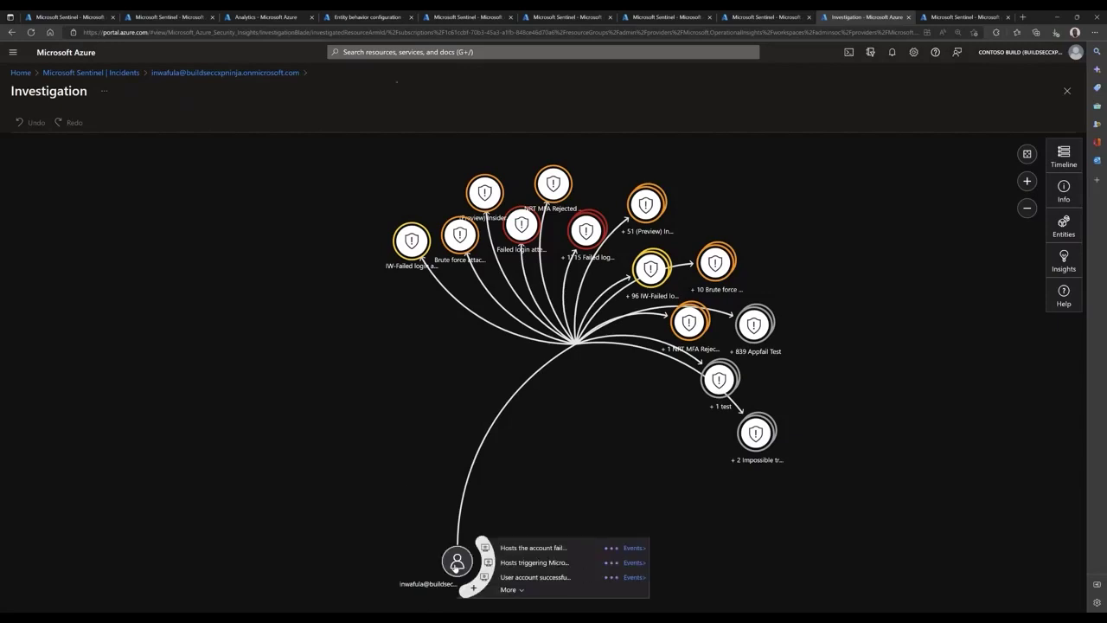
click(455, 564)
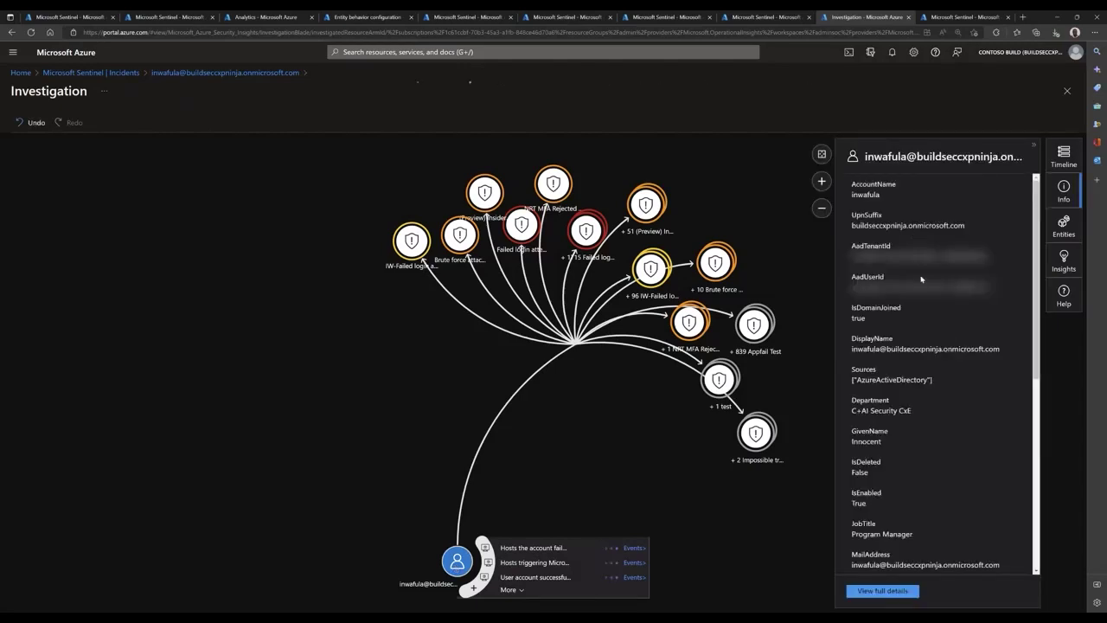
scroll(921, 278, down, 5)
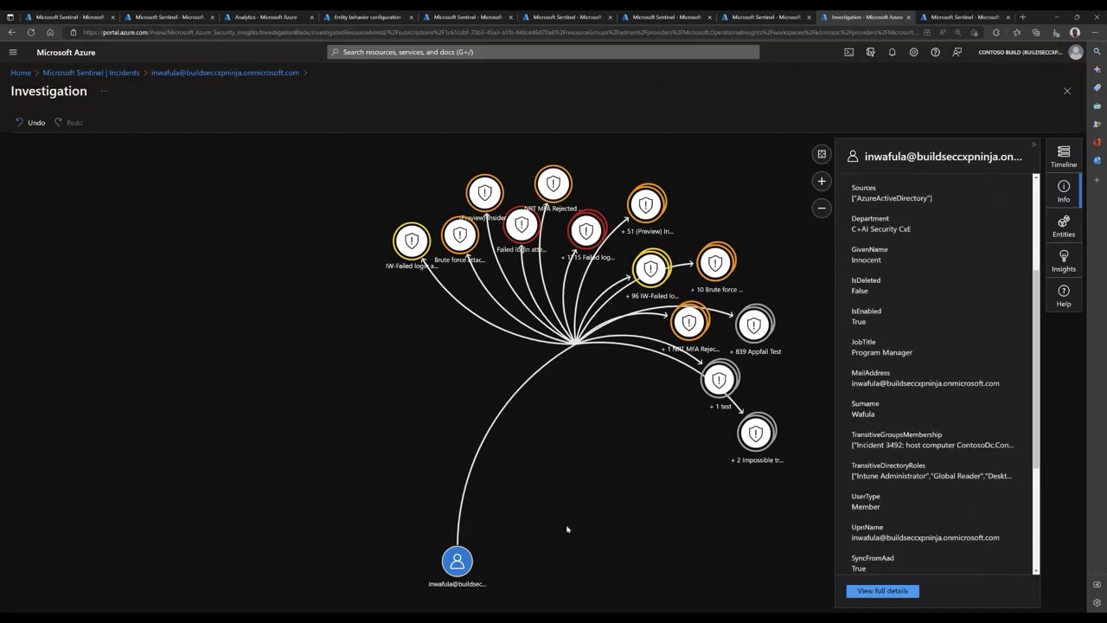
click(1033, 149)
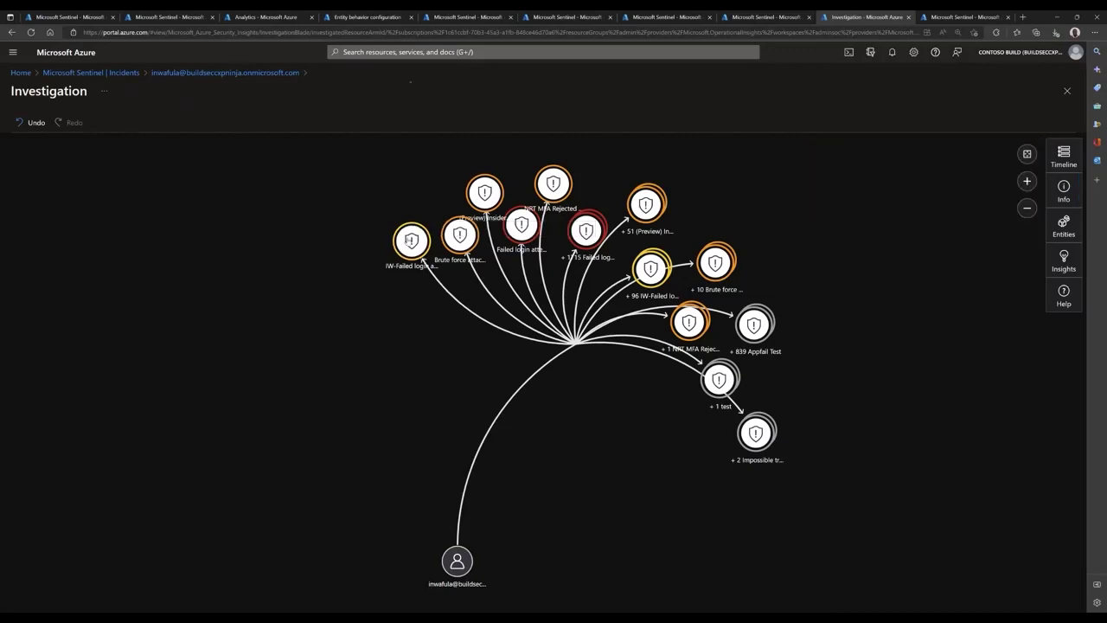
View the related entities events of the IW-Failed login alert, expand the account record and return to the investigation graph, discarding the query edits.
click(412, 242)
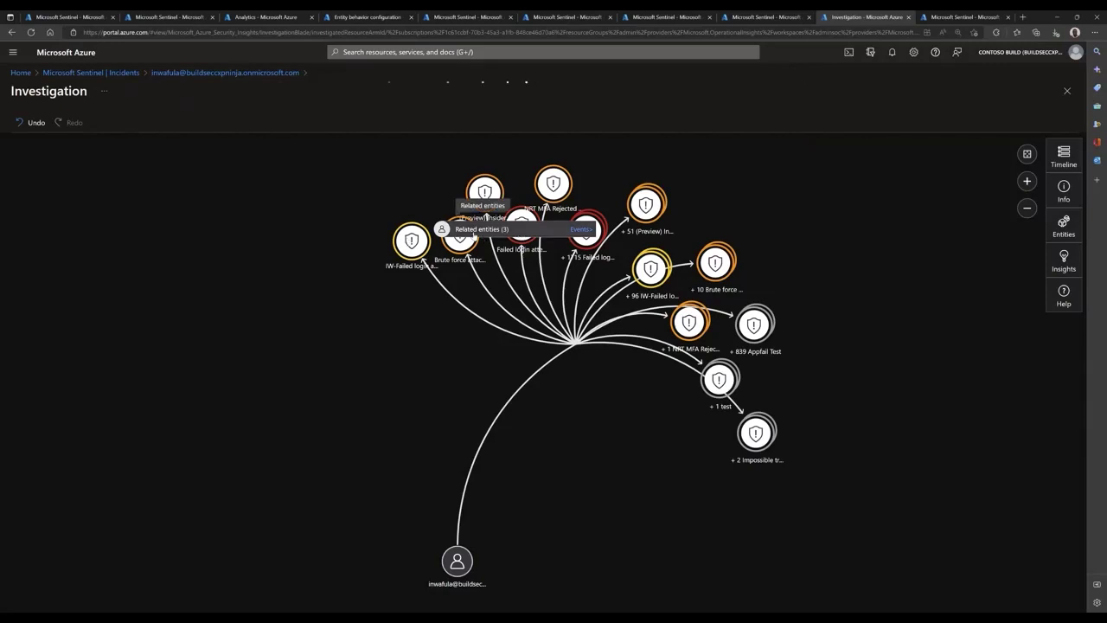
click(581, 232)
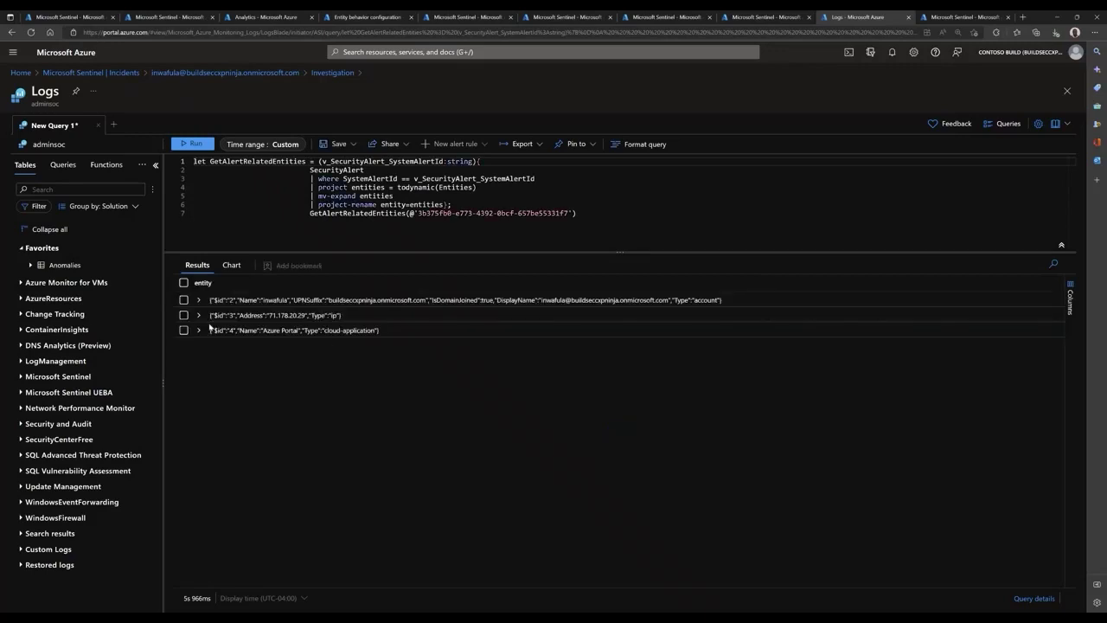
click(198, 301)
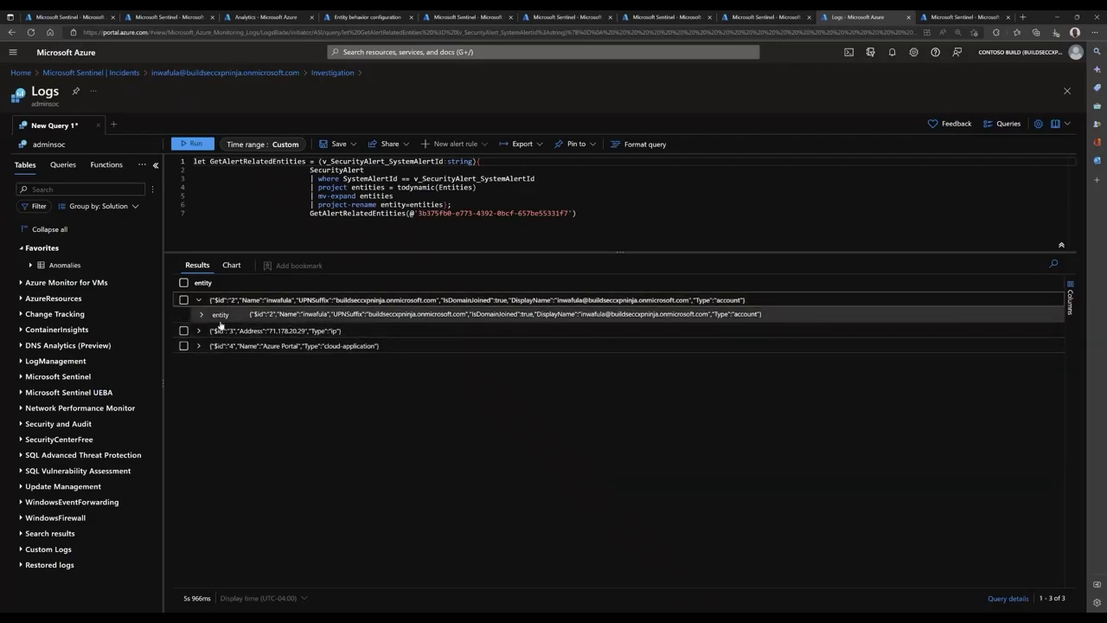
click(221, 322)
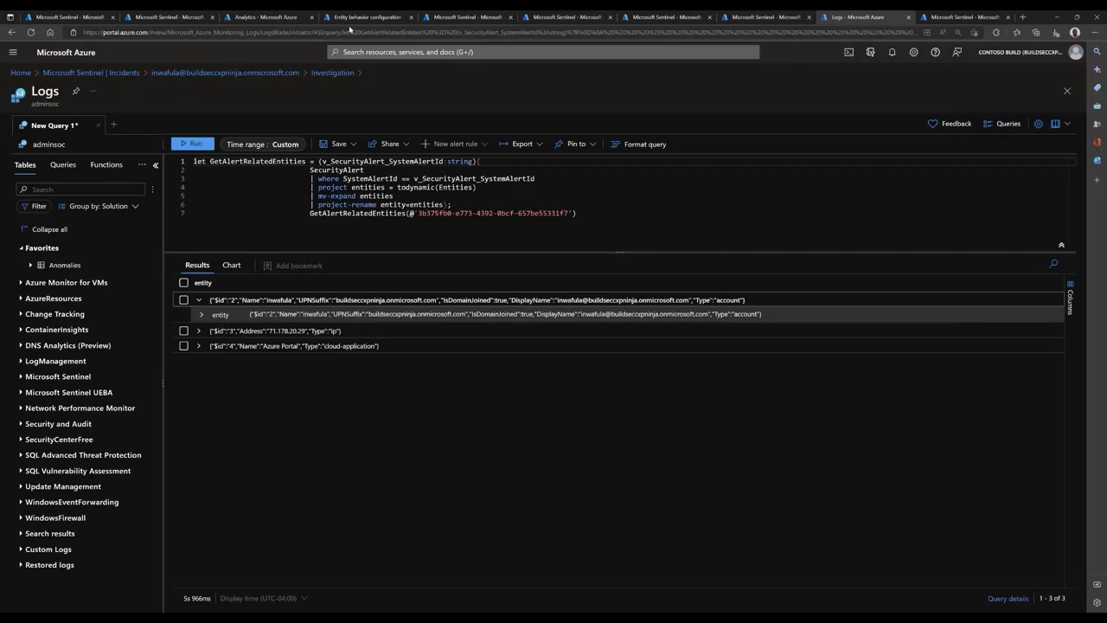
click(325, 74)
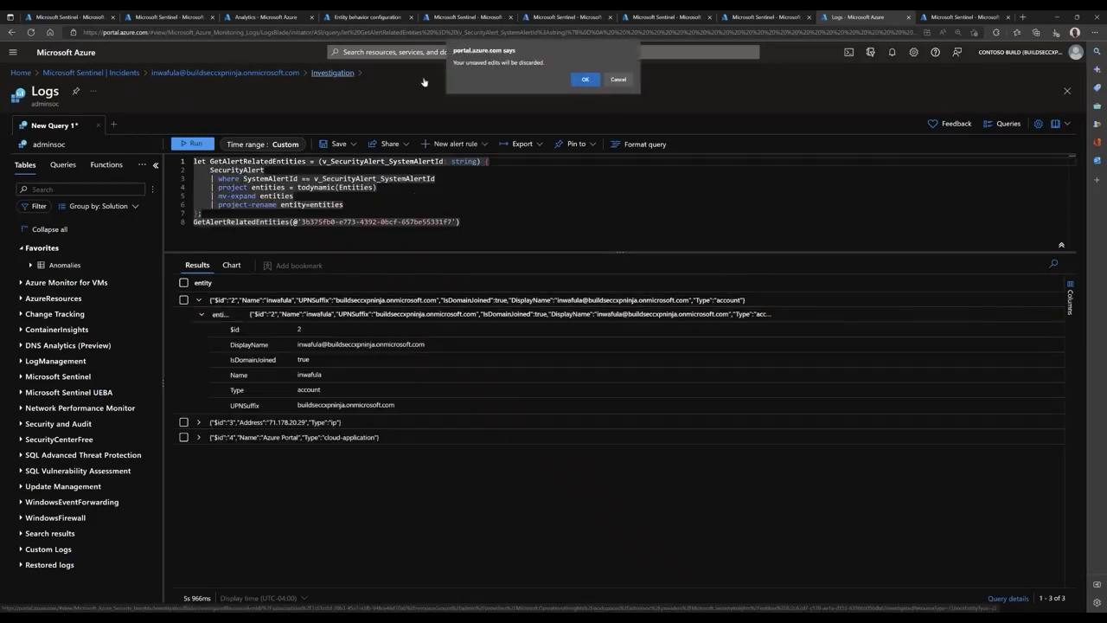
click(585, 80)
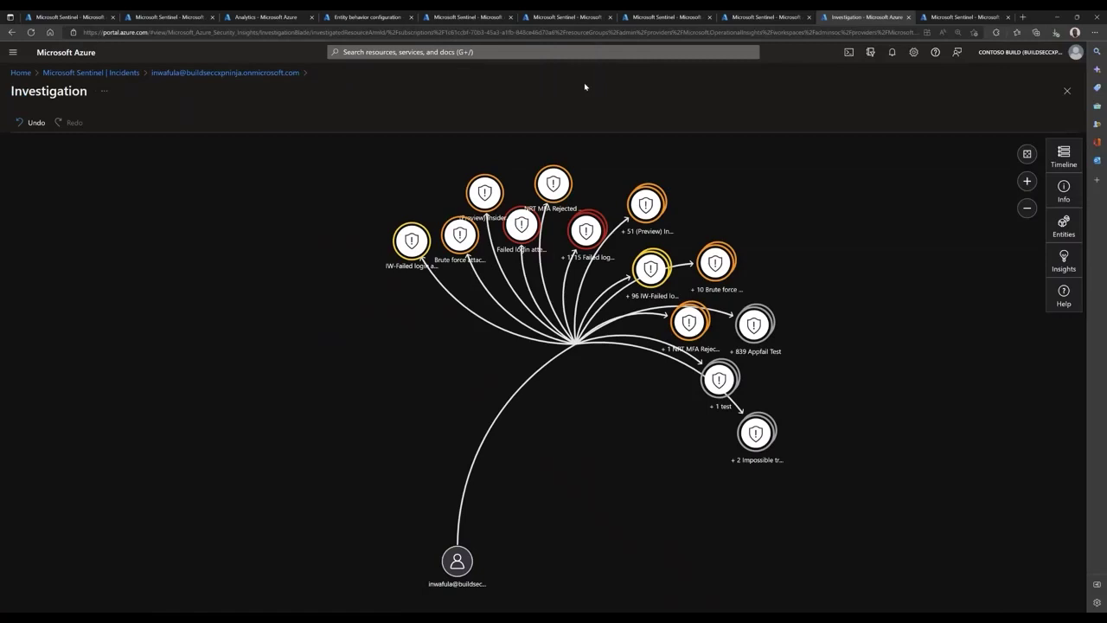
Show the investigation timeline and highlight the (Preview) Insider Risk alert's link to the account in the graph.
click(1065, 158)
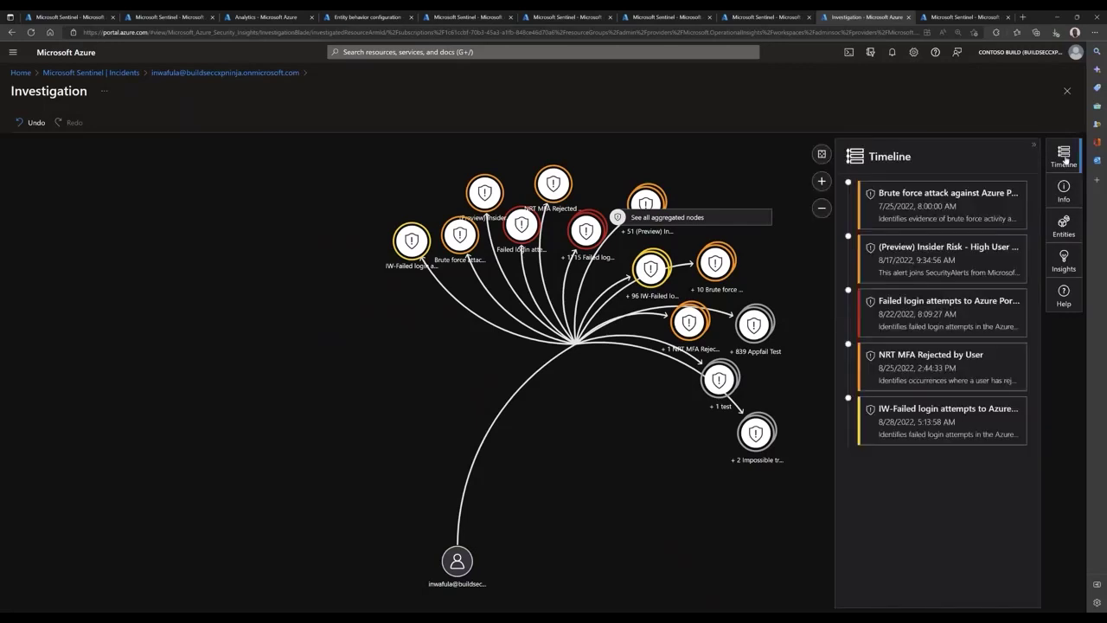
click(1064, 157)
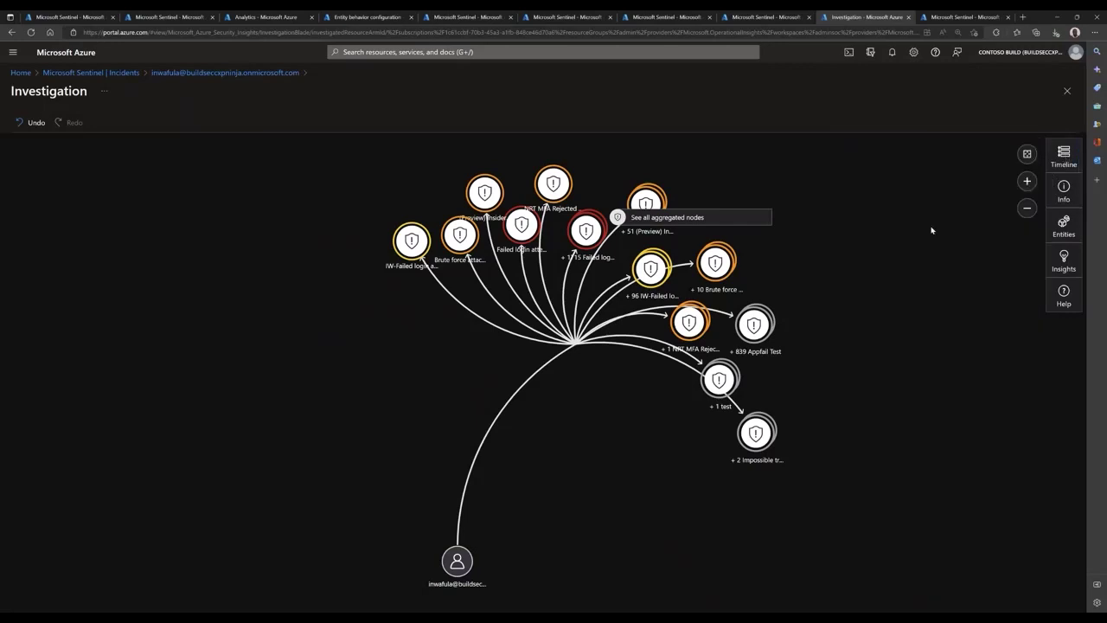
click(1067, 157)
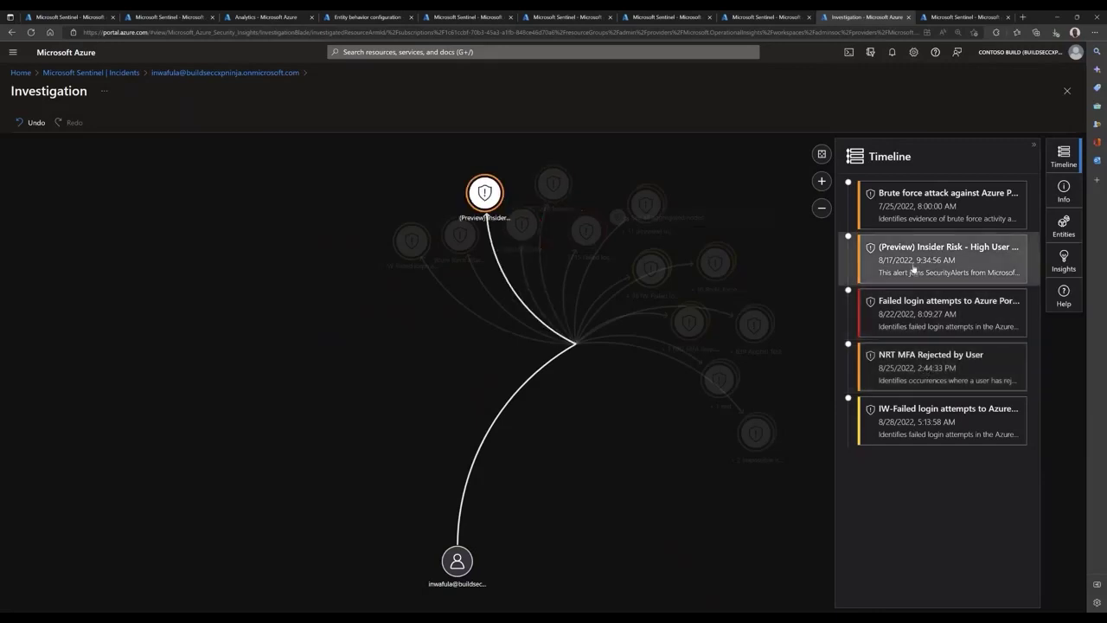
Close the timeline, list the investigation's entities and highlight individual alerts' links to the account in the graph, and close the list.
click(1034, 147)
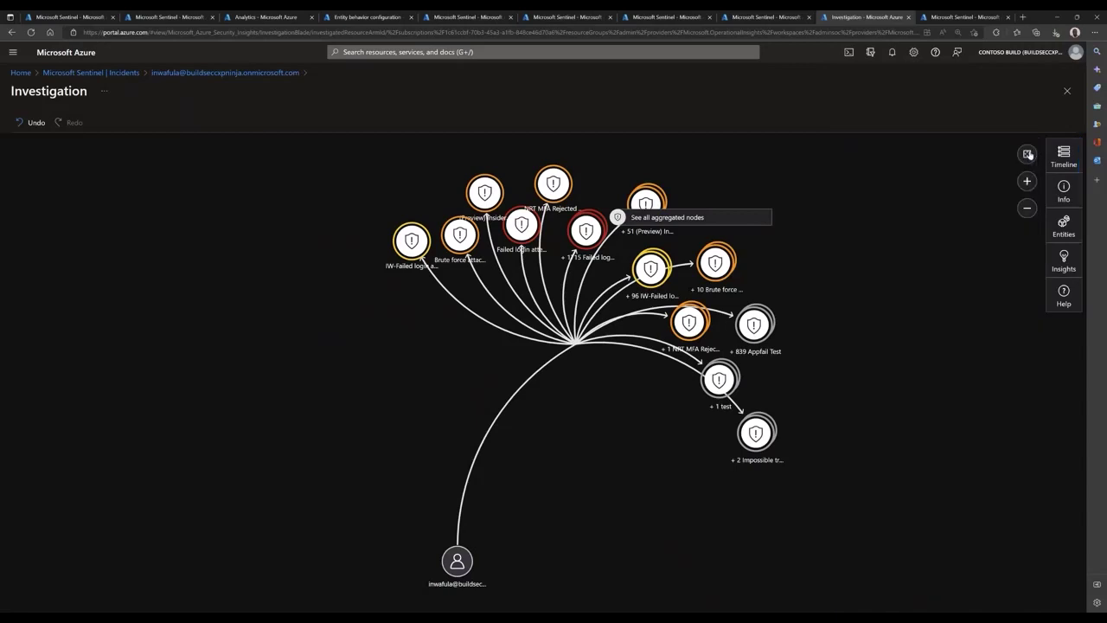
click(1064, 226)
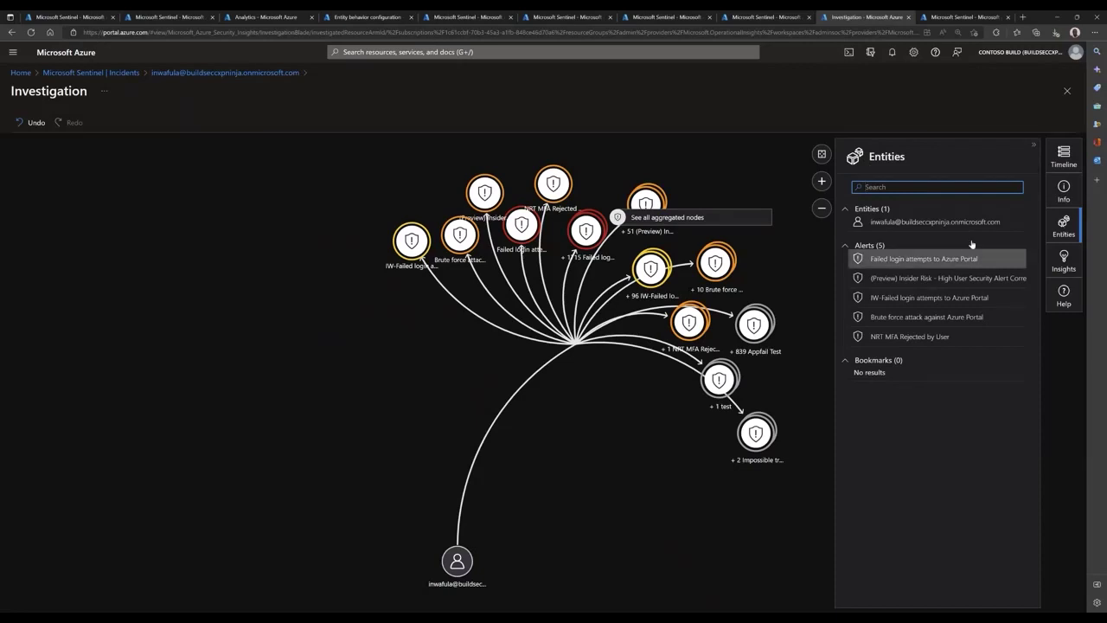
click(908, 337)
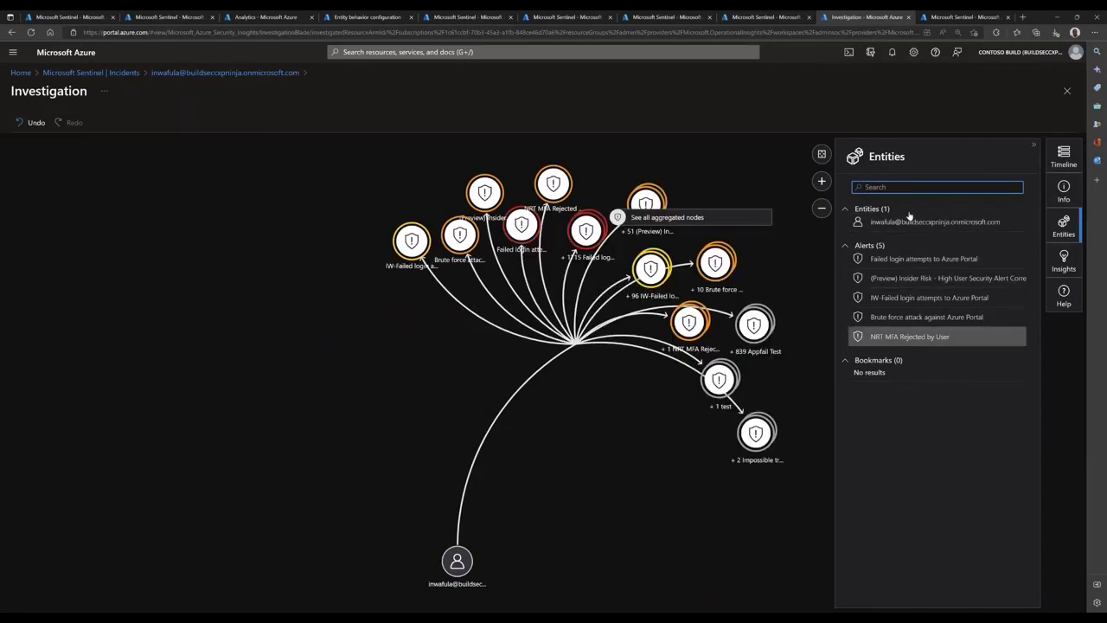
click(915, 259)
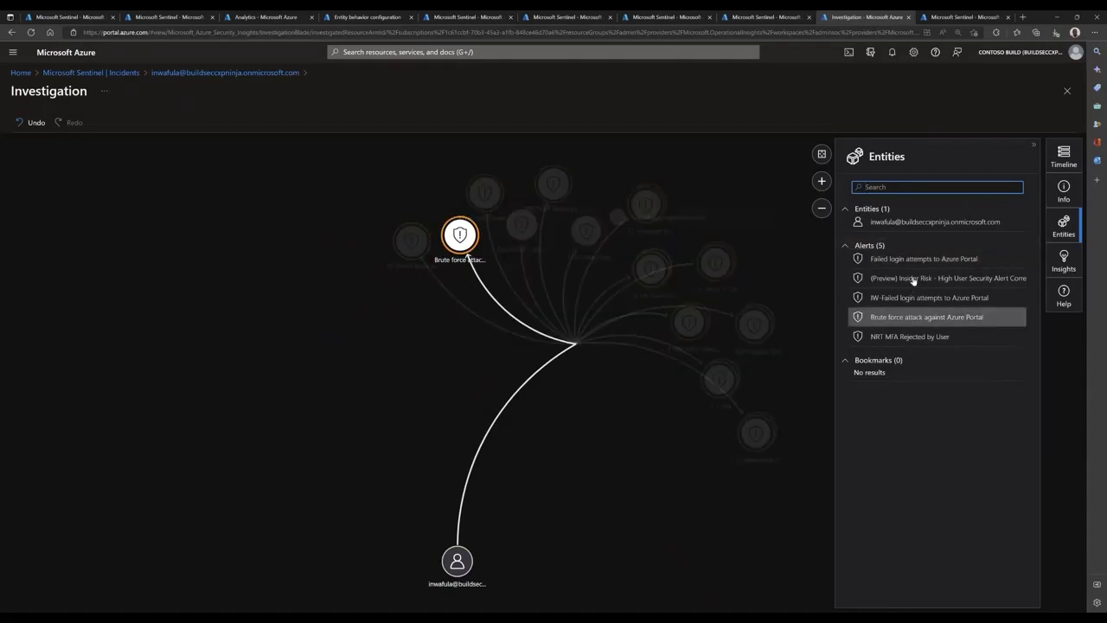
click(923, 277)
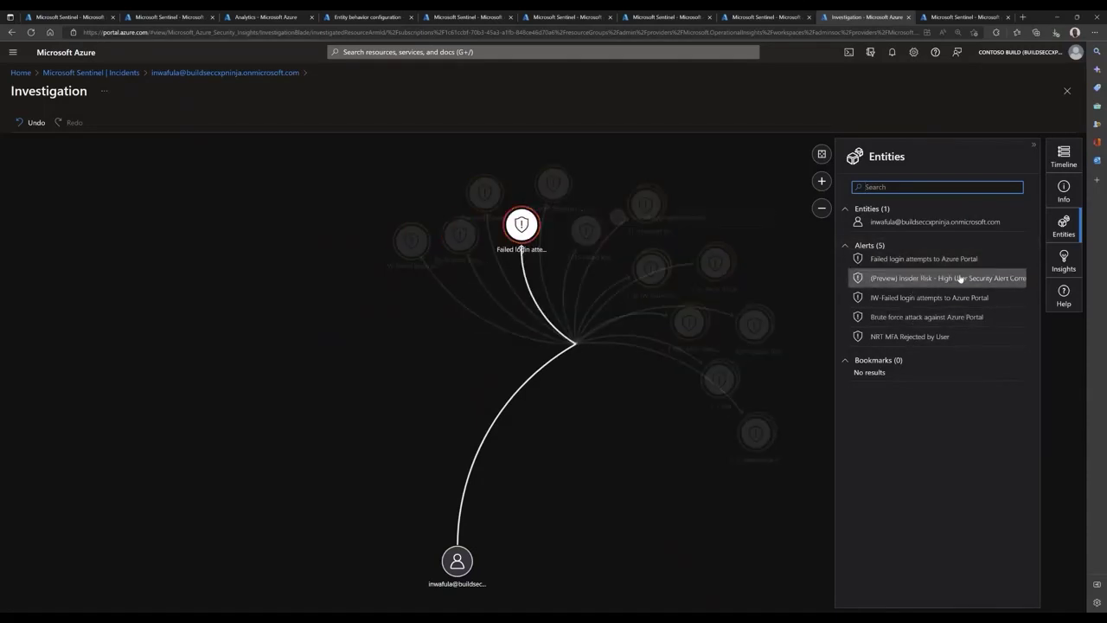
click(1035, 149)
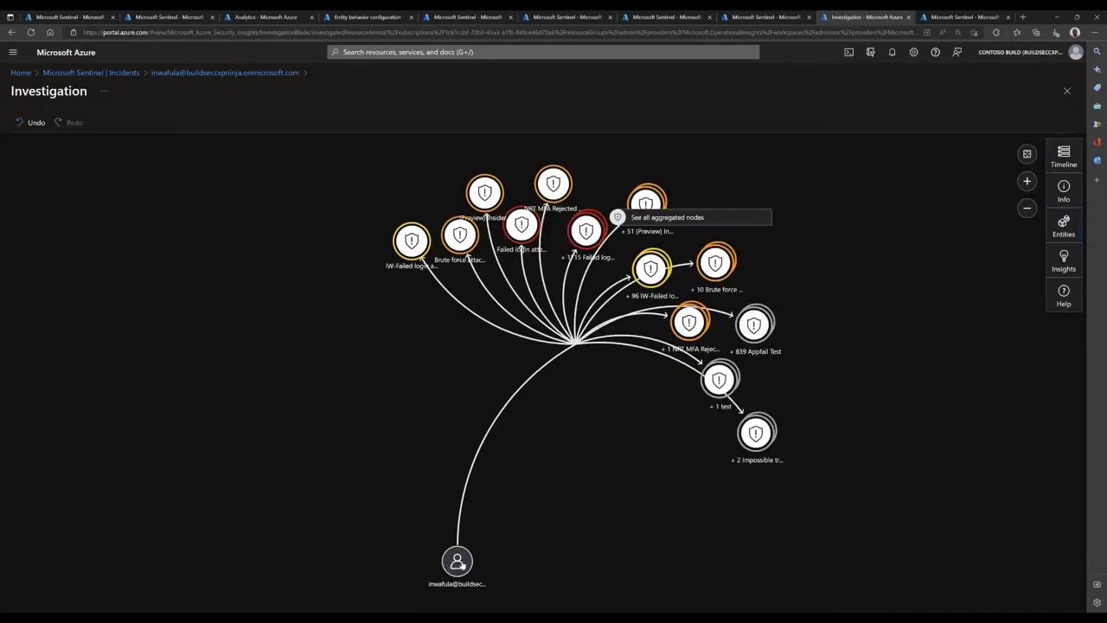
Review the account node's full information in the investigation graph, down to its friendly name, and close the details.
click(460, 564)
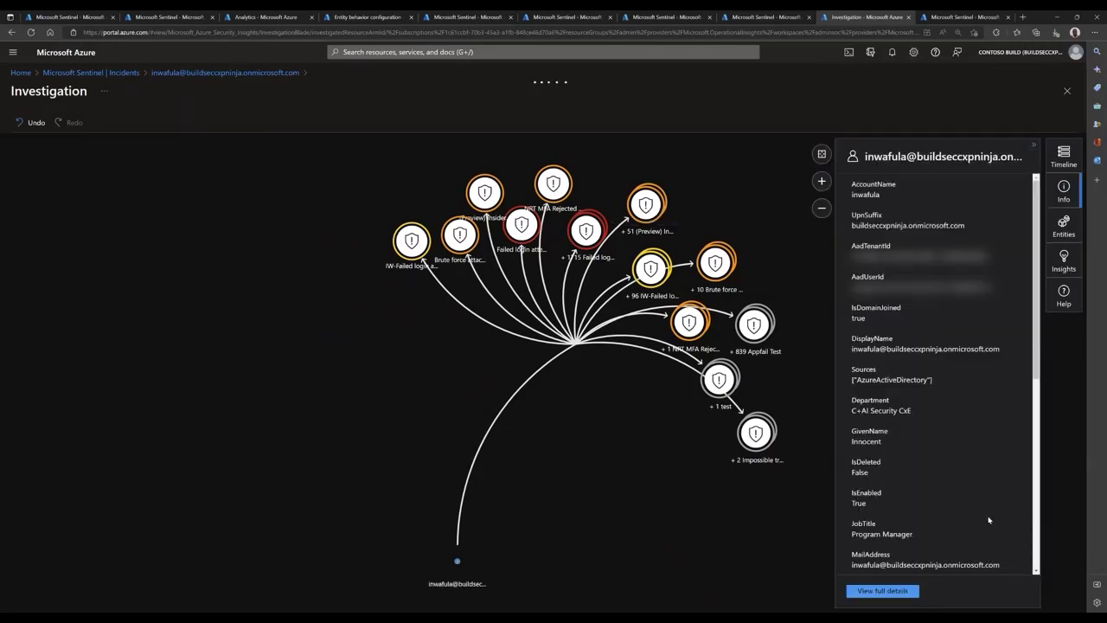
scroll(986, 528, down, 5)
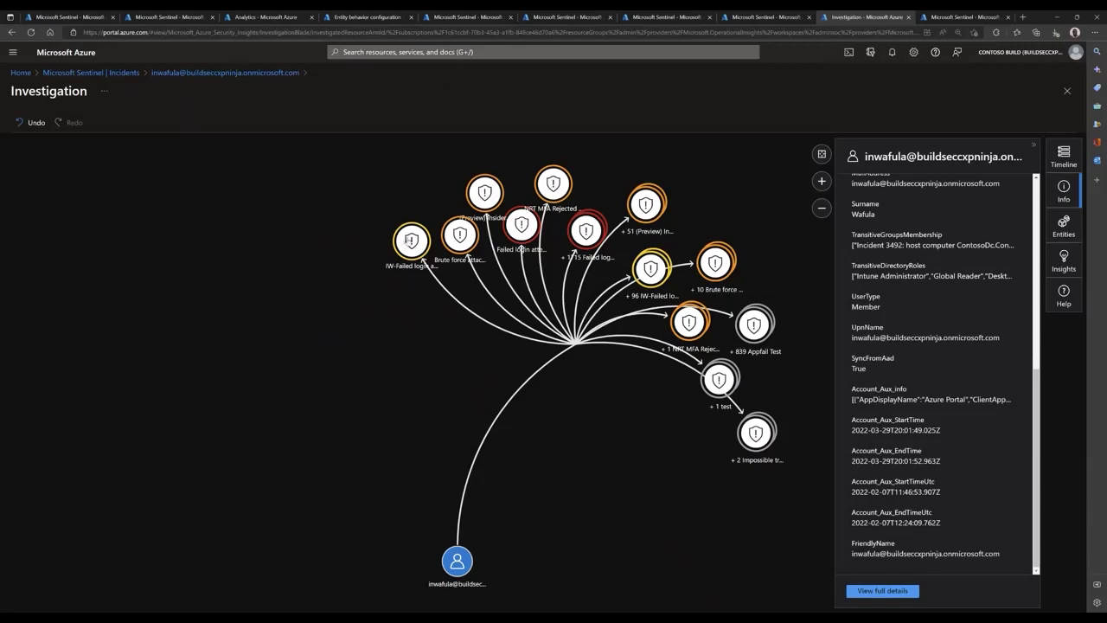
mouse_move(411, 241)
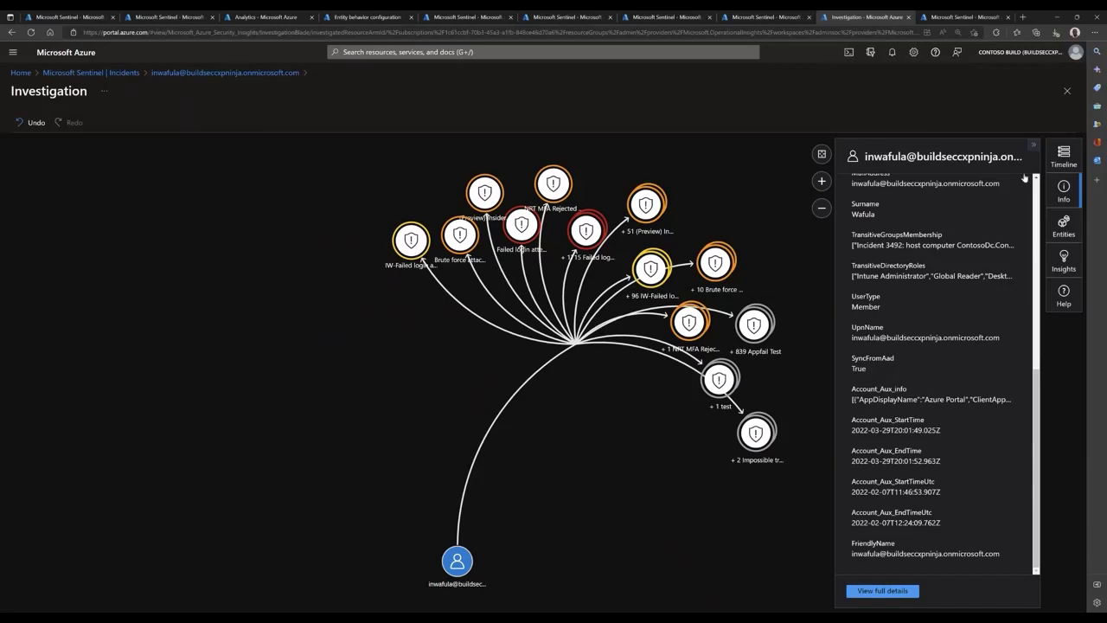
click(1033, 145)
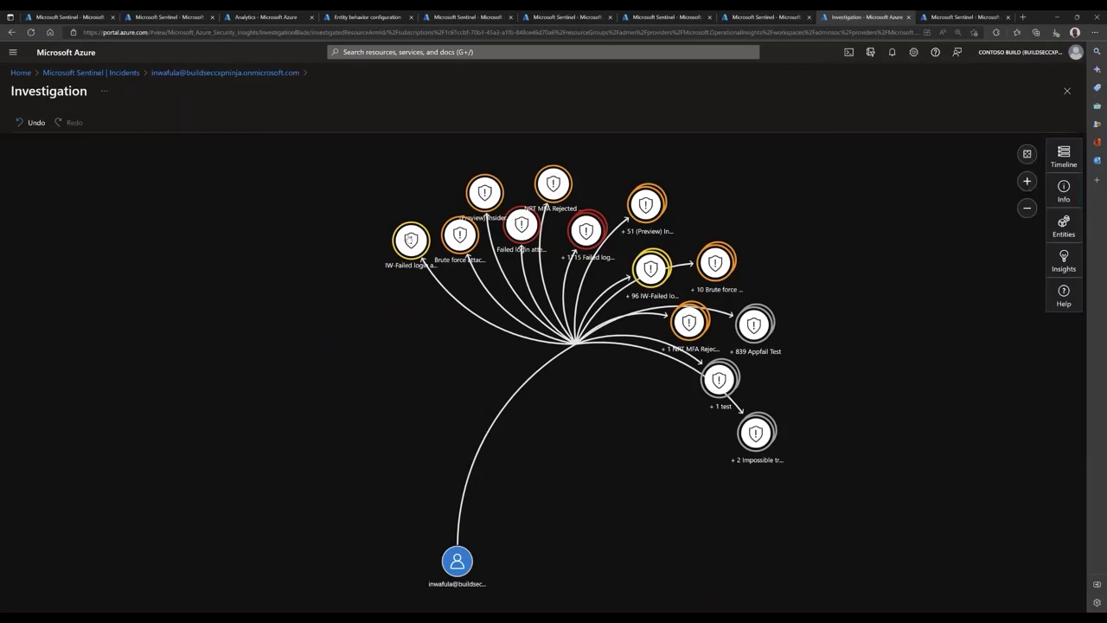
View the IW-Failed login alert's information, search its alert playbooks for "block" and leave the playbook list.
click(413, 245)
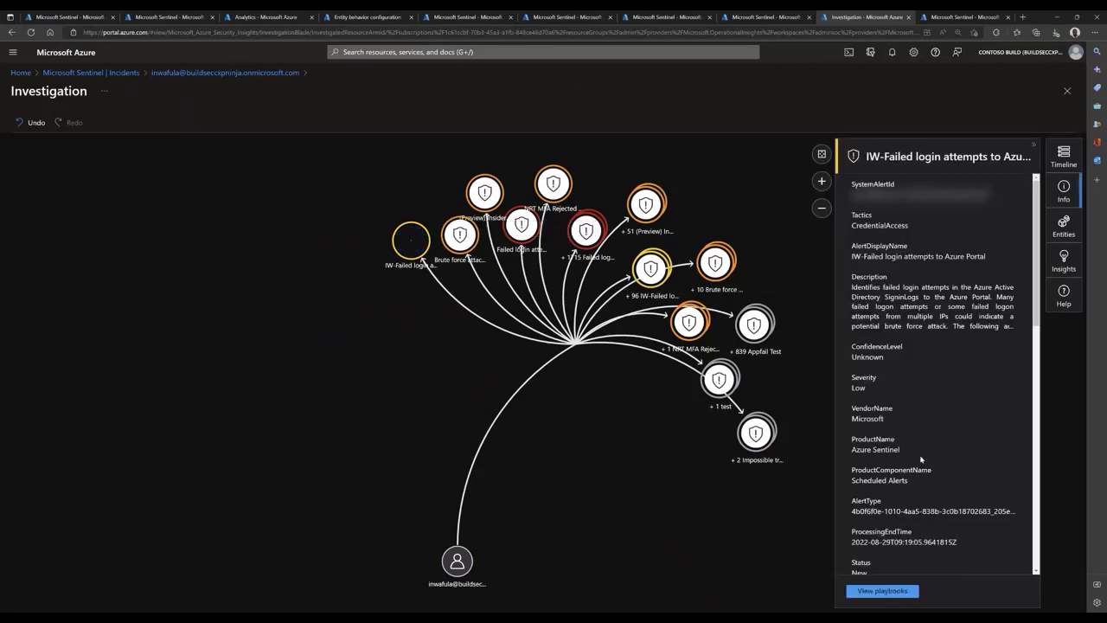
click(882, 591)
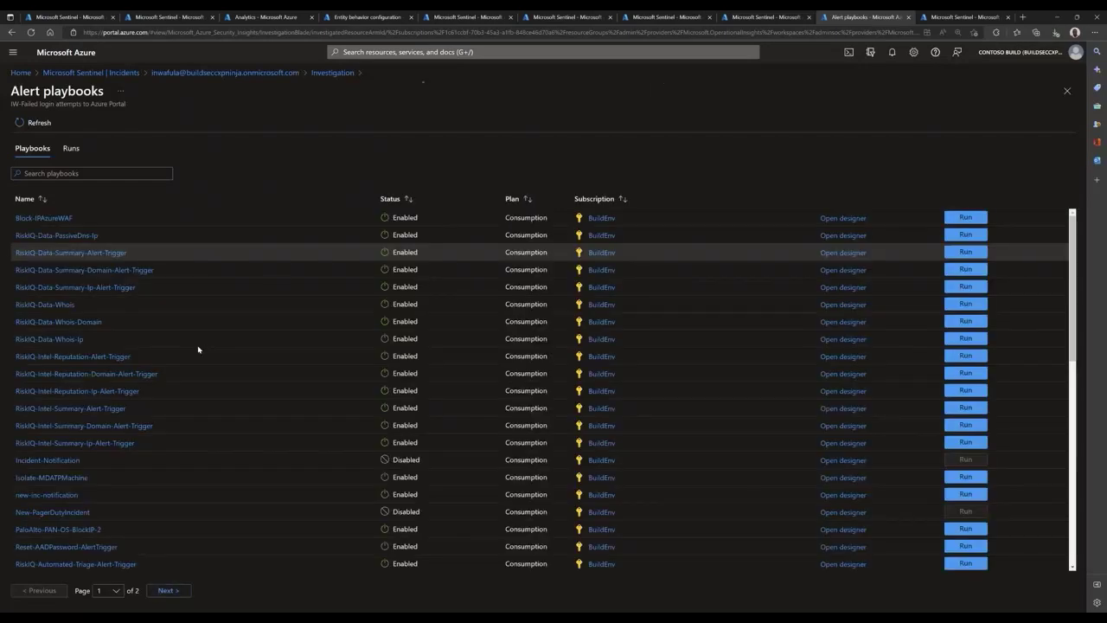
click(106, 173)
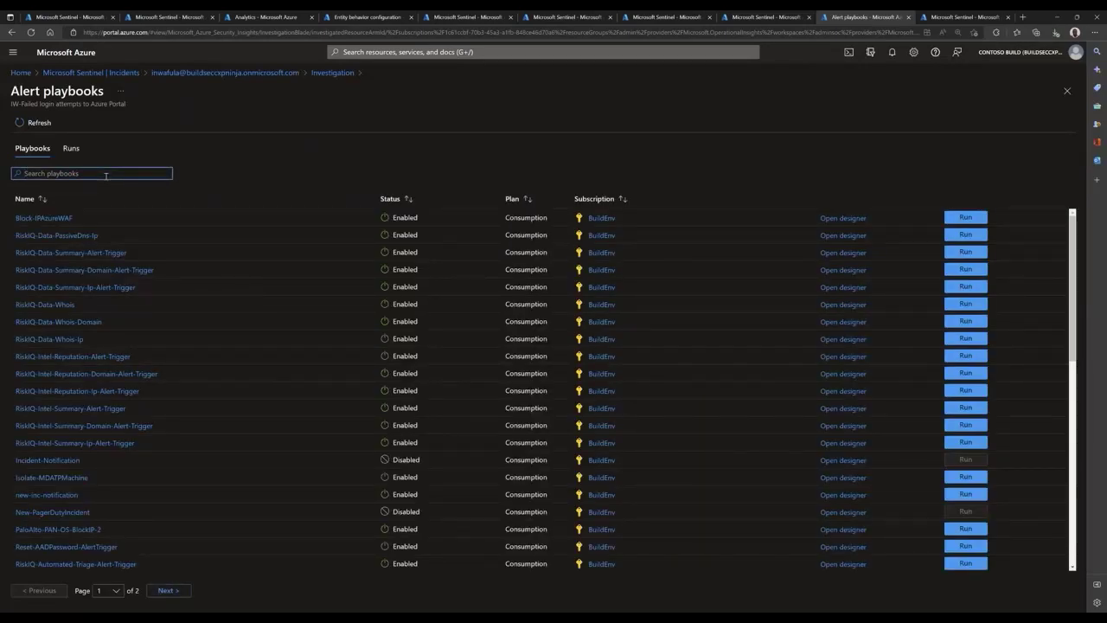
text(block)
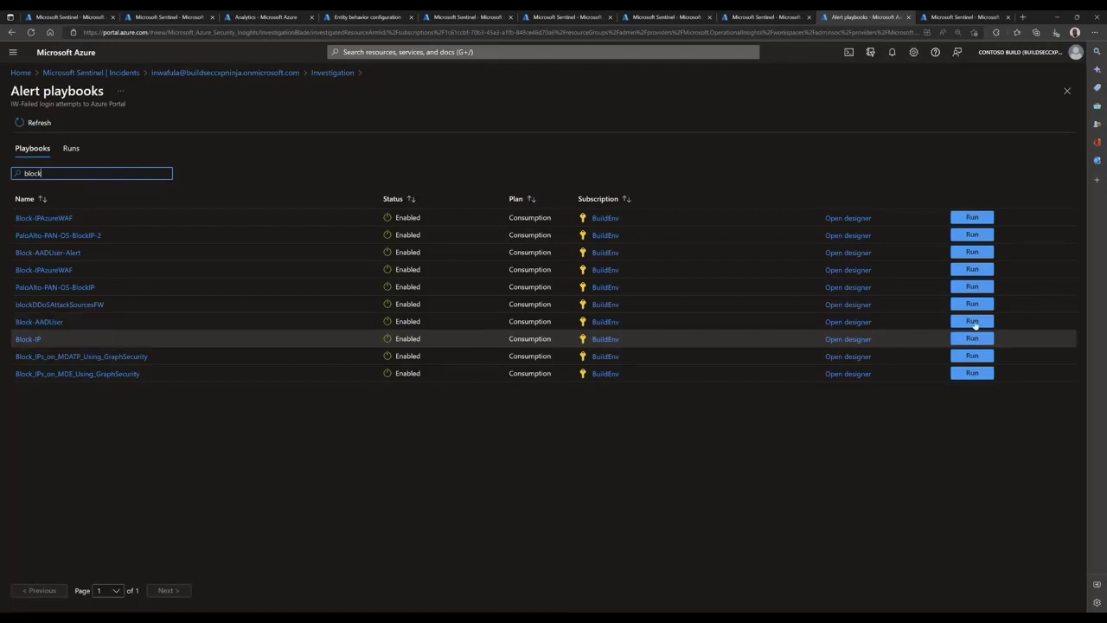
click(325, 74)
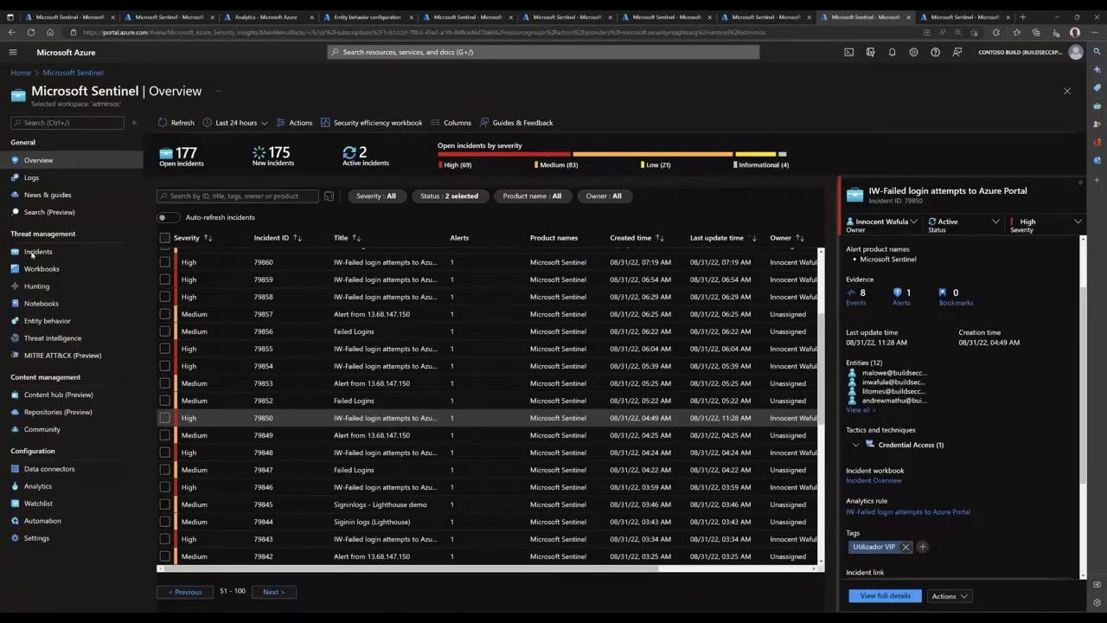
Select incident 79919 in the incidents list, open its alert in Logs, and return to review the incident's summary.
click(32, 252)
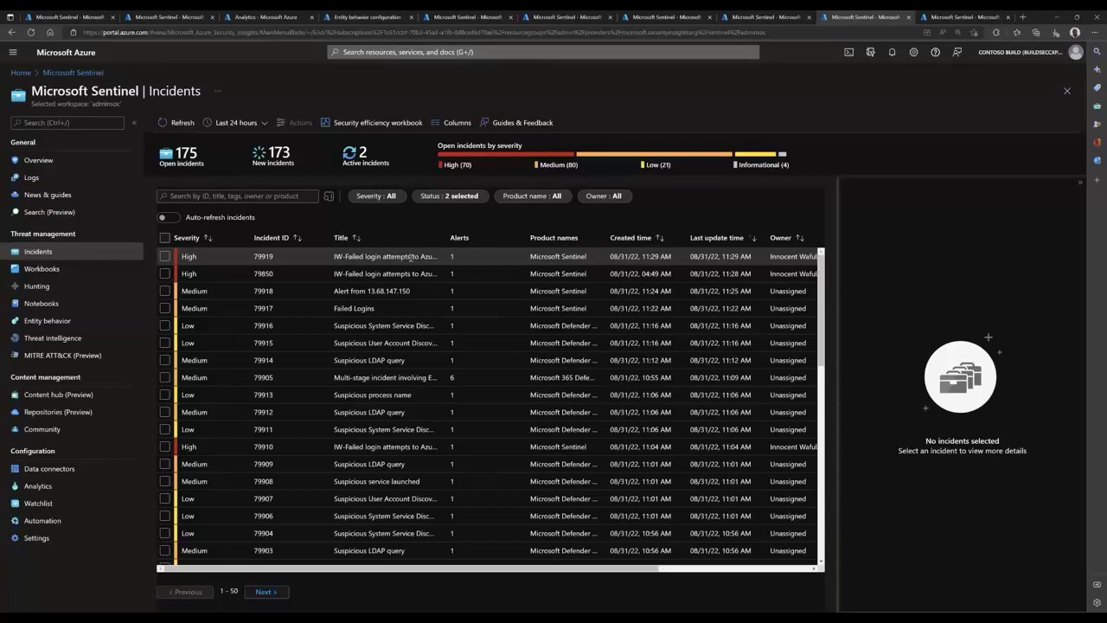
click(411, 257)
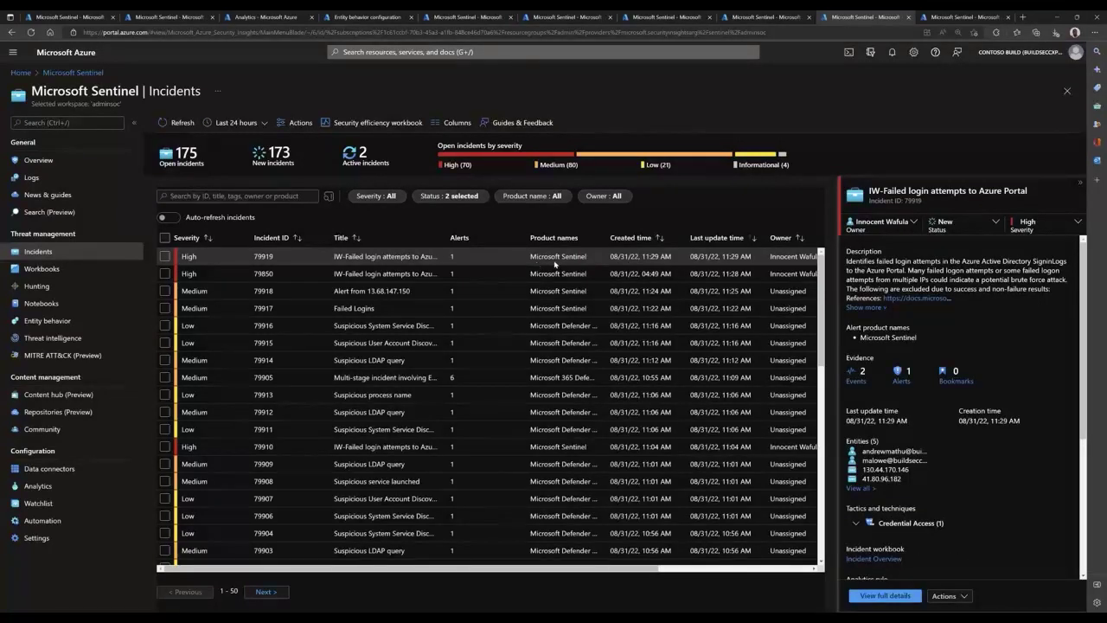
click(905, 384)
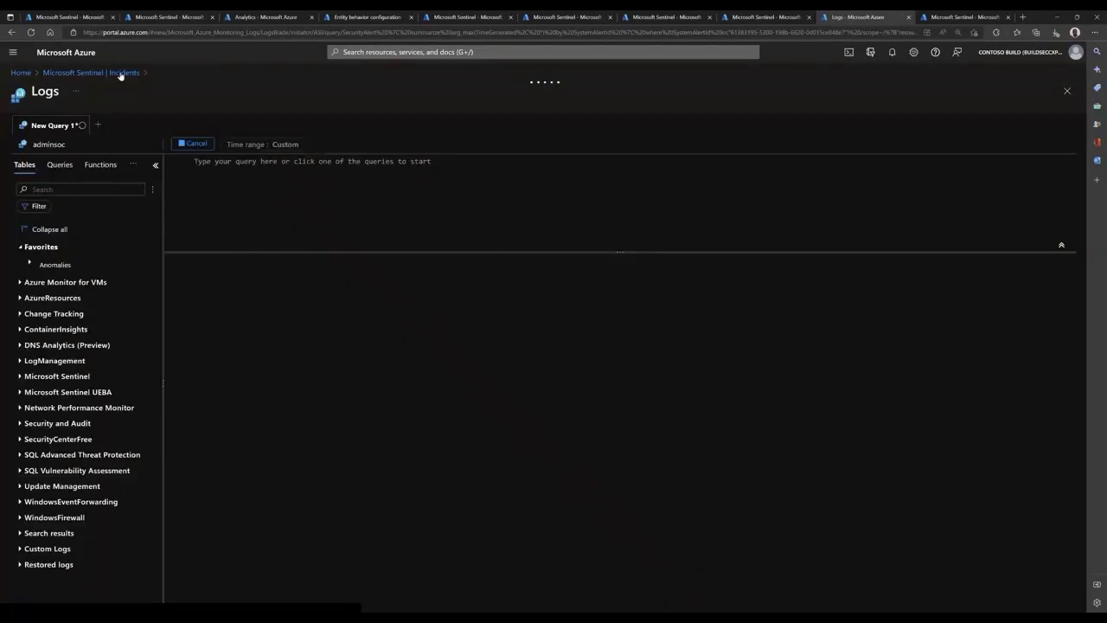
key(Return)
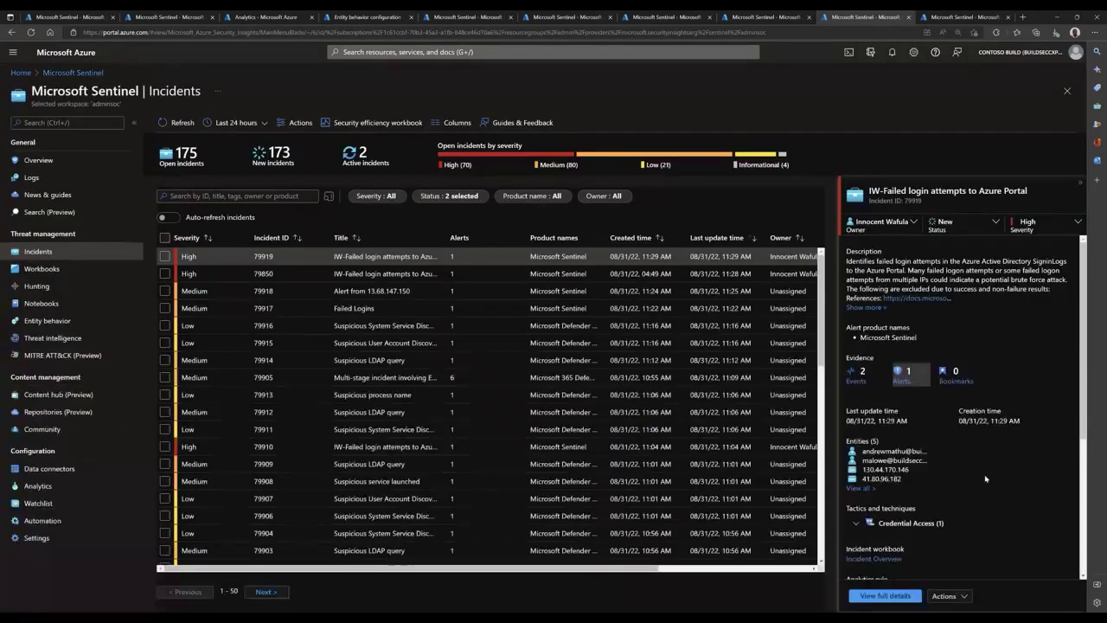
scroll(970, 490, down, 2)
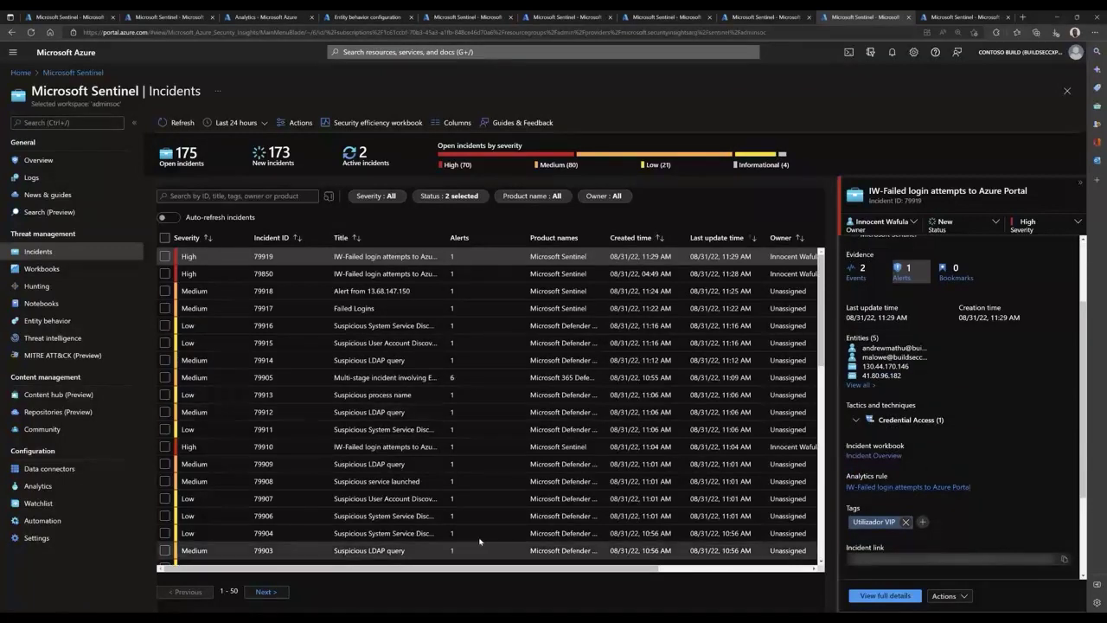
Open incident 79919's full details, view the playbooks for its timeline alert, and return to the incidents list.
click(866, 595)
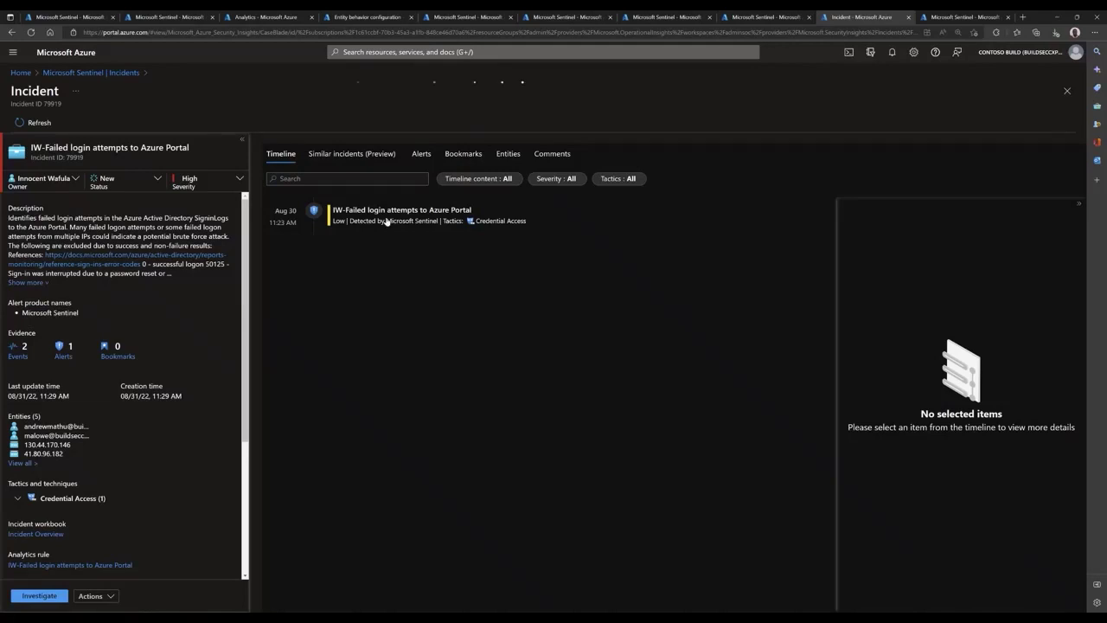
mouse_move(387, 221)
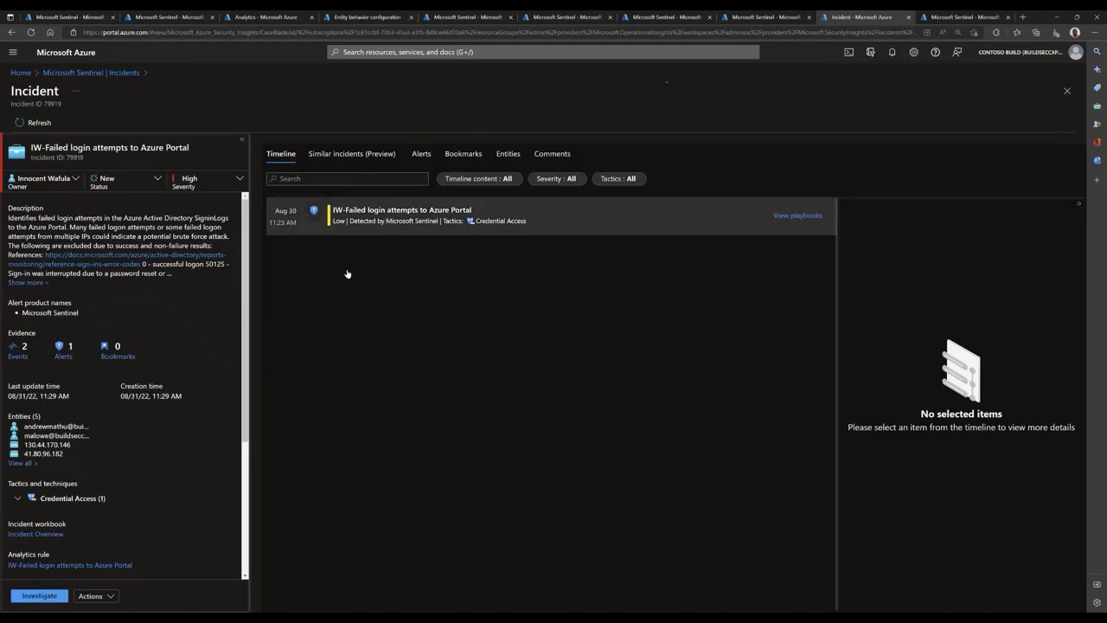
click(801, 221)
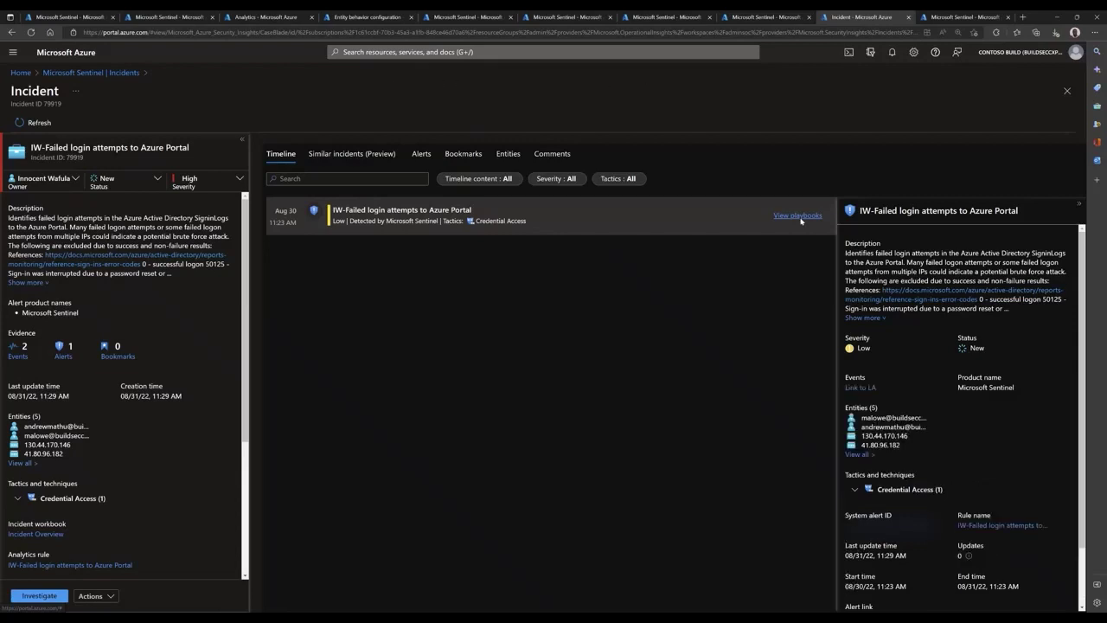
click(801, 220)
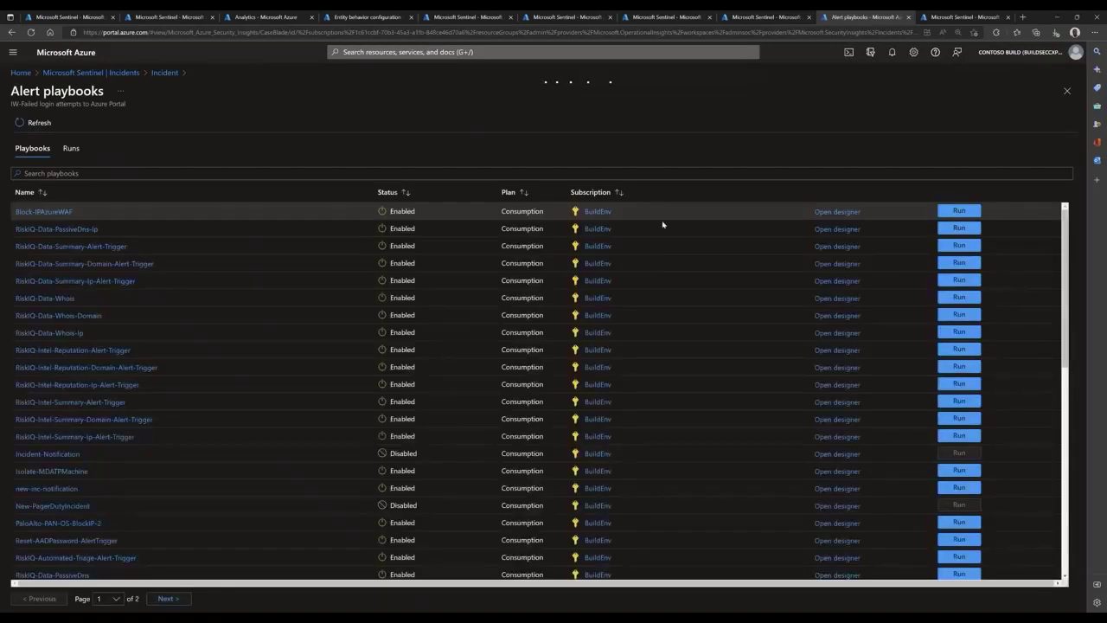
click(159, 74)
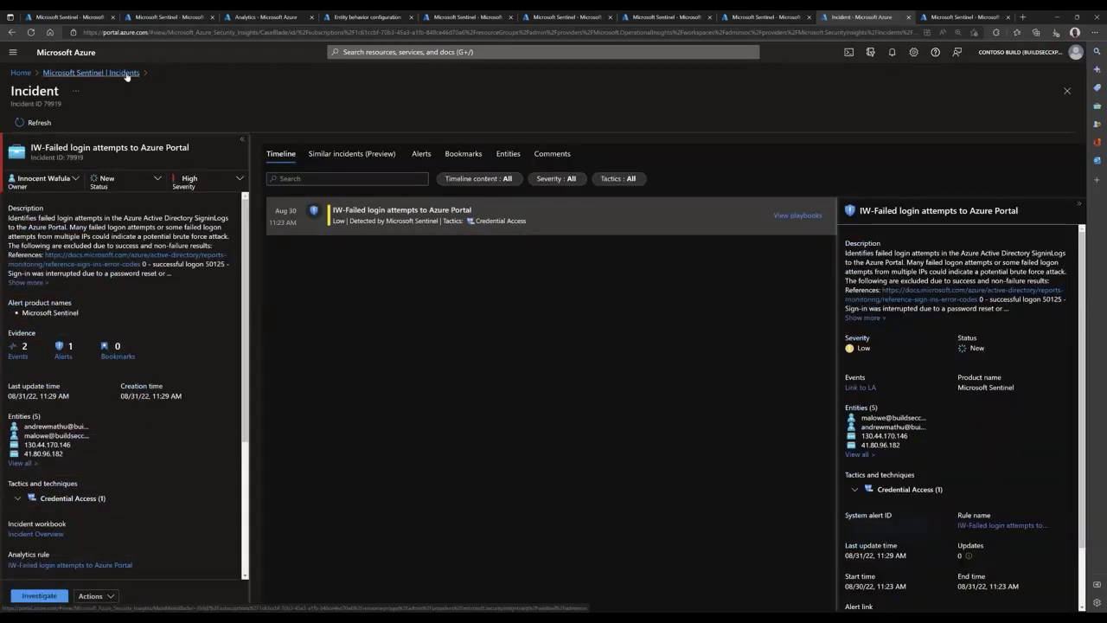
click(126, 75)
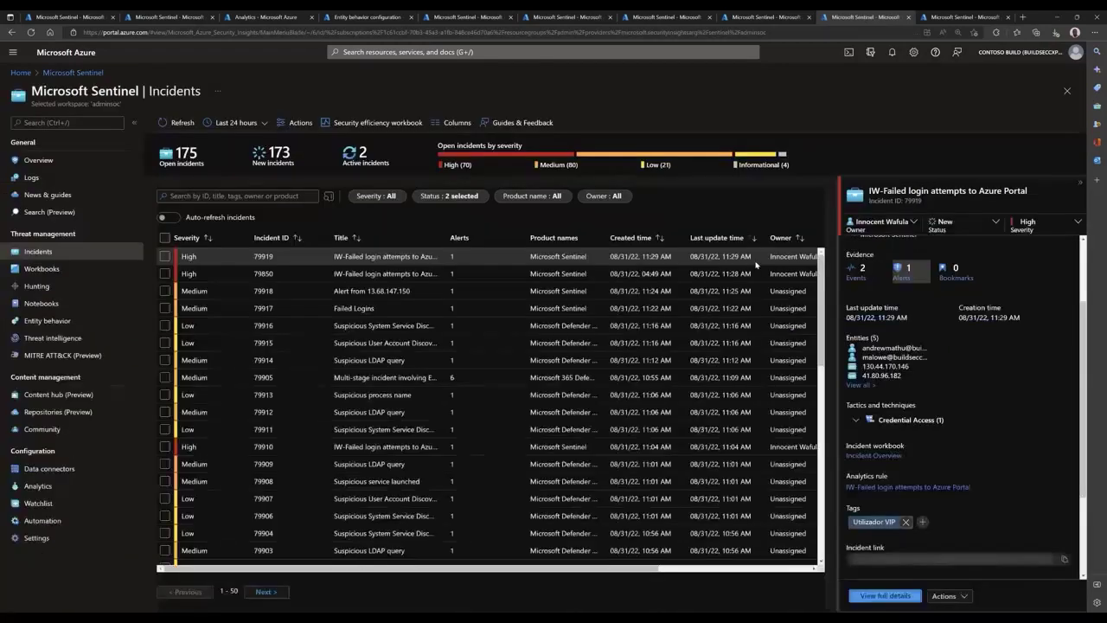
Browse the playbooks that can be run on incident 79919 and close the list without running any.
right_click(509, 258)
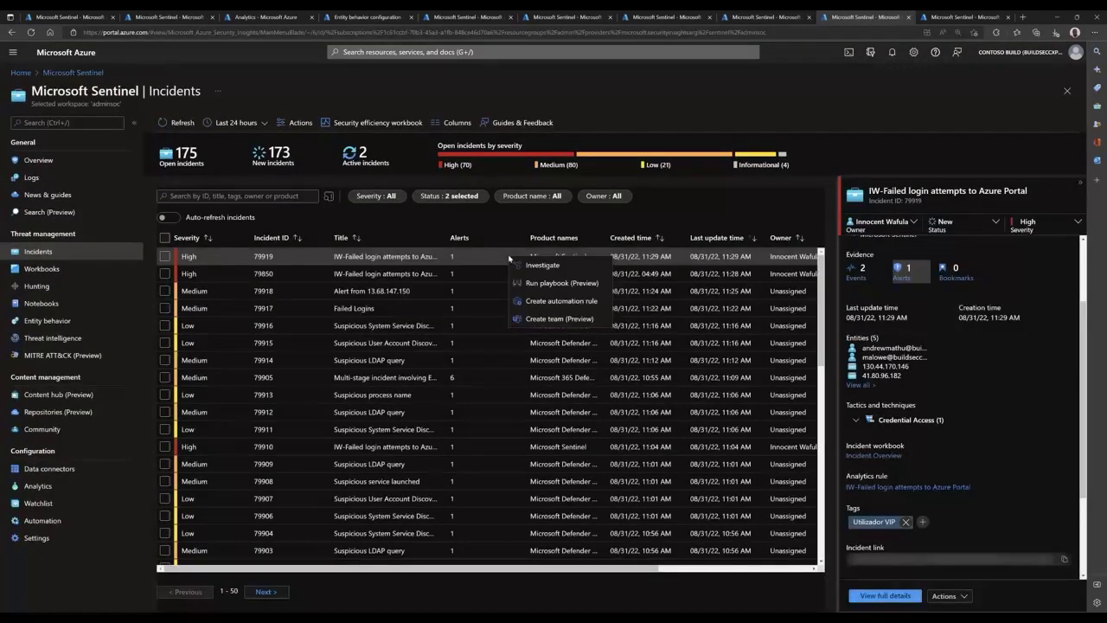
click(554, 286)
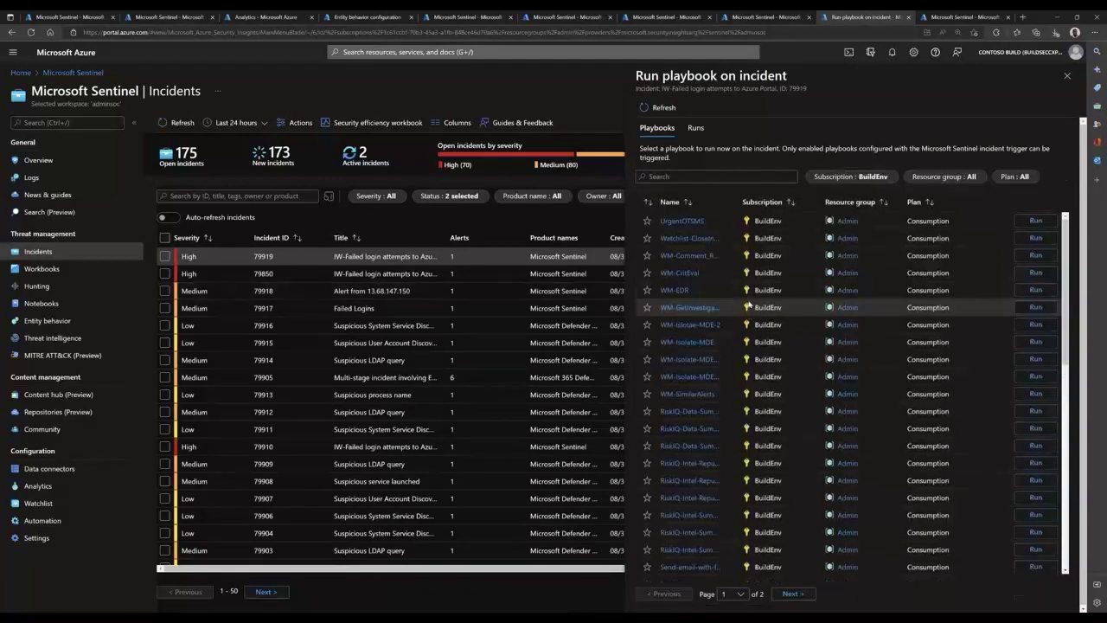
scroll(720, 330, down, 1)
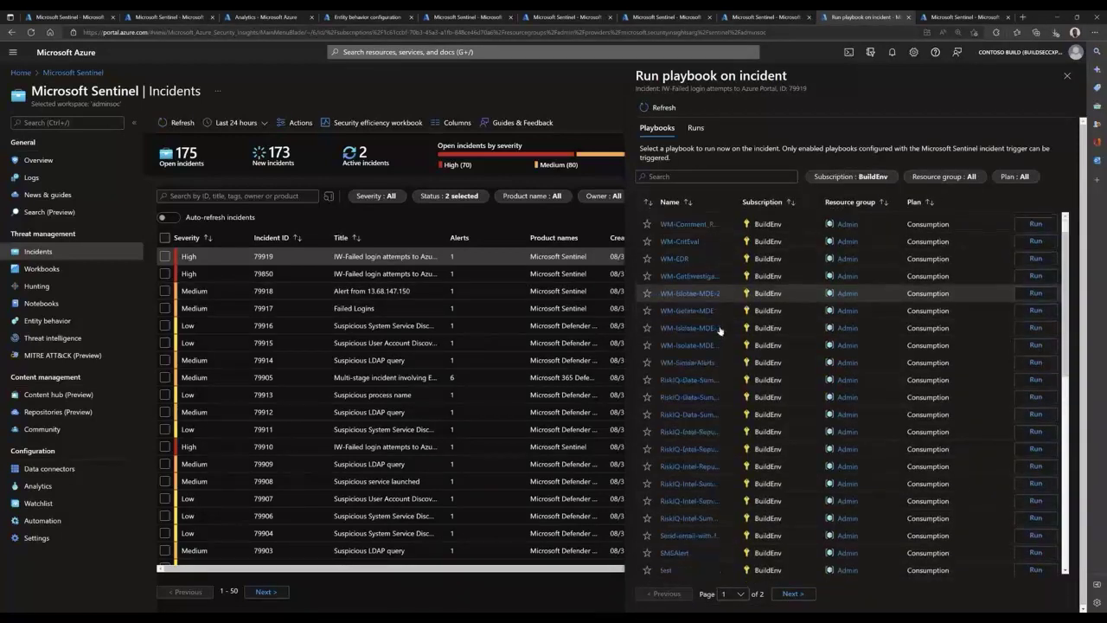
scroll(908, 277, down, 1)
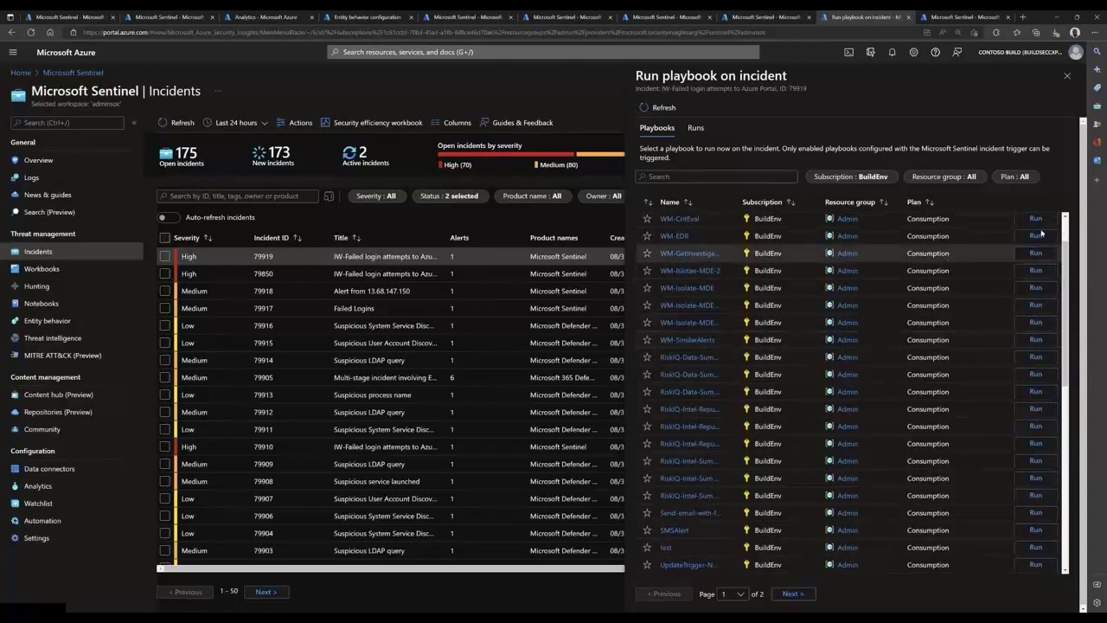
click(1068, 78)
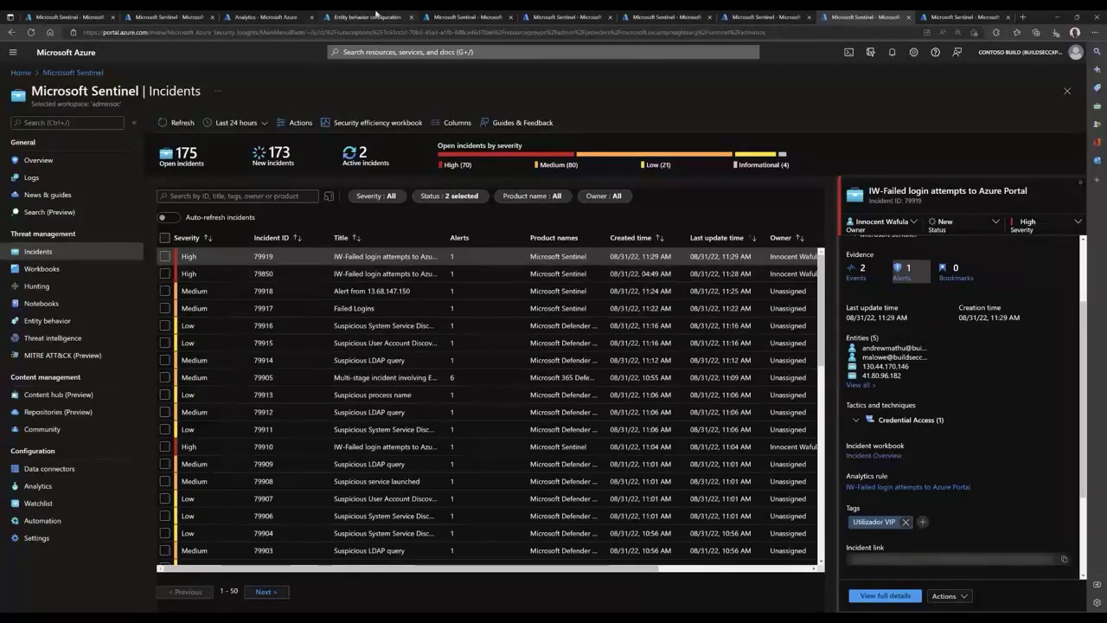
View the playbook templates under Automation, search the automation rules for "iw" and open the IW-Demo-BlockUser rule.
click(41, 520)
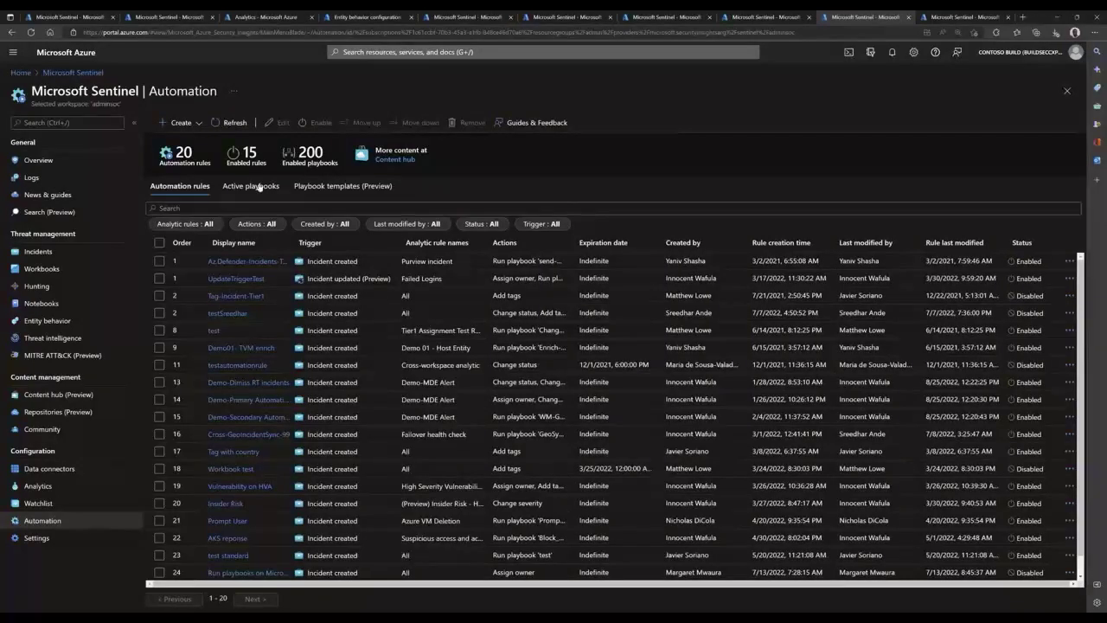
click(343, 199)
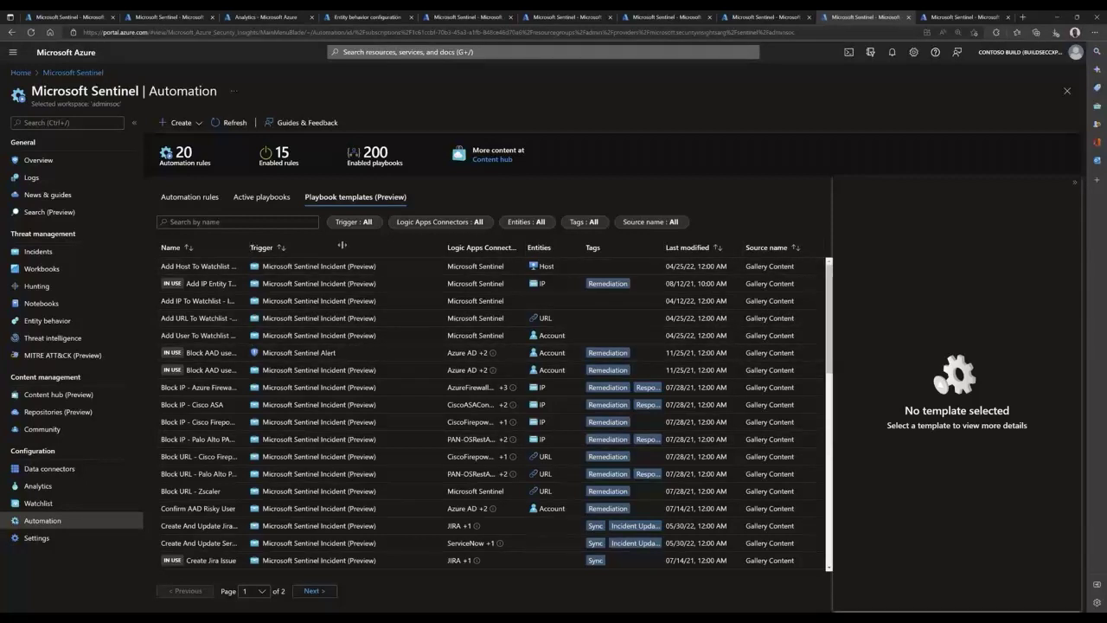
click(239, 198)
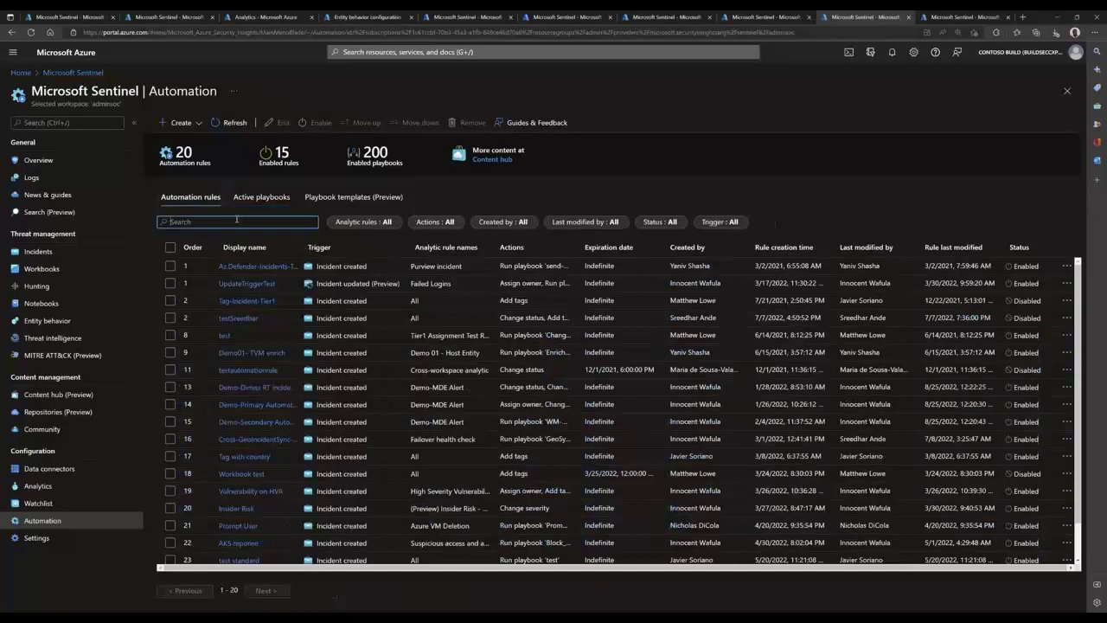
text(iw)
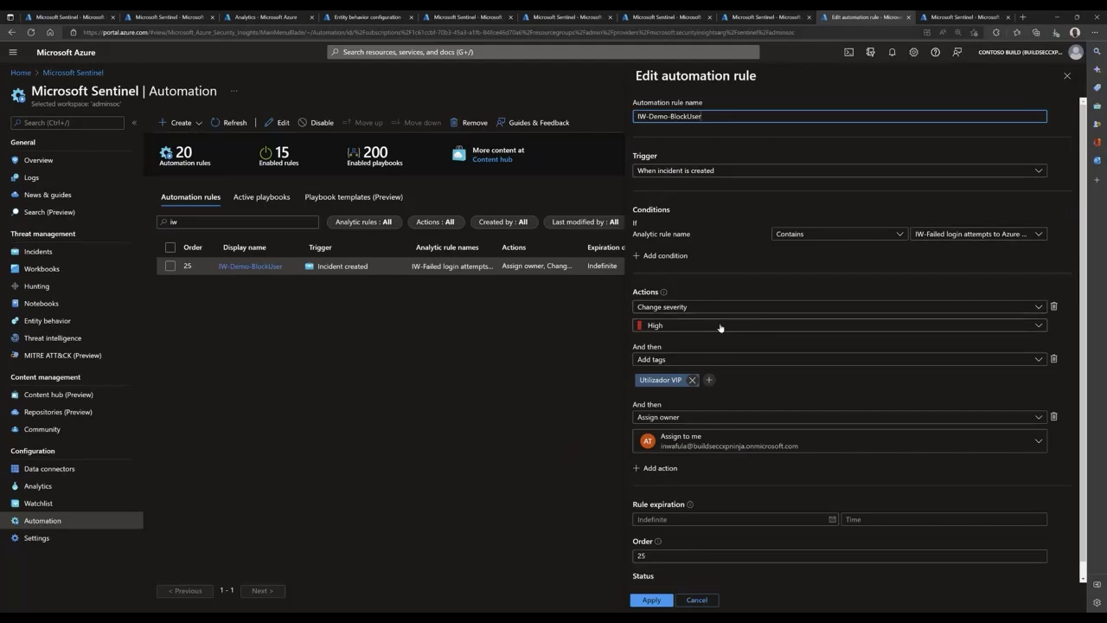
Review the action types available for the IW-Demo-BlockUser rule's first action and add a fourth action set to Run playbook.
click(1038, 307)
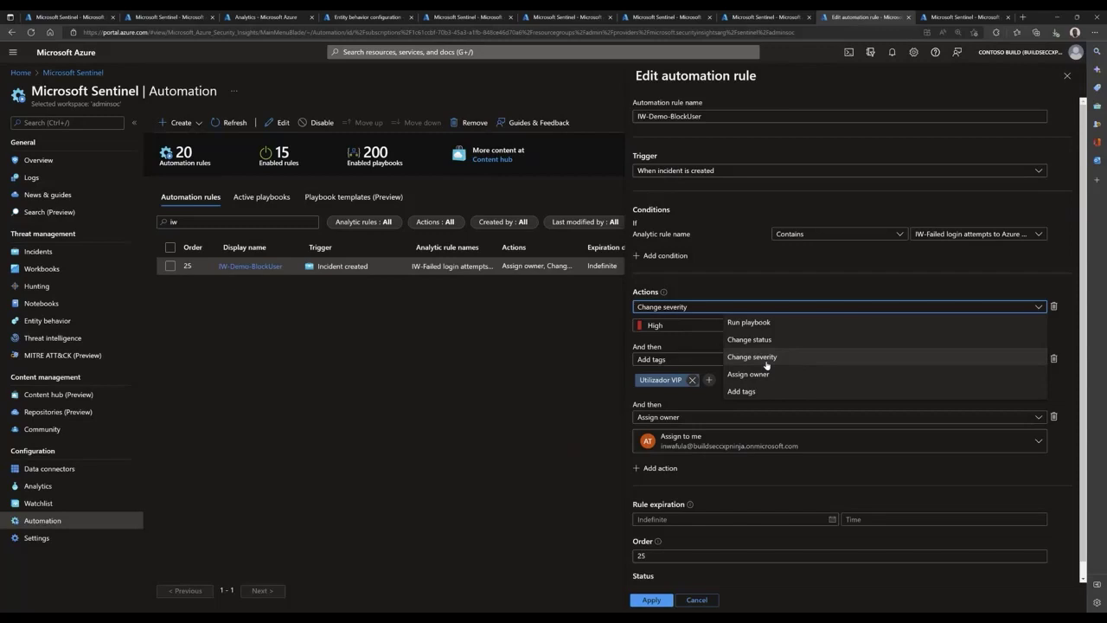
click(709, 338)
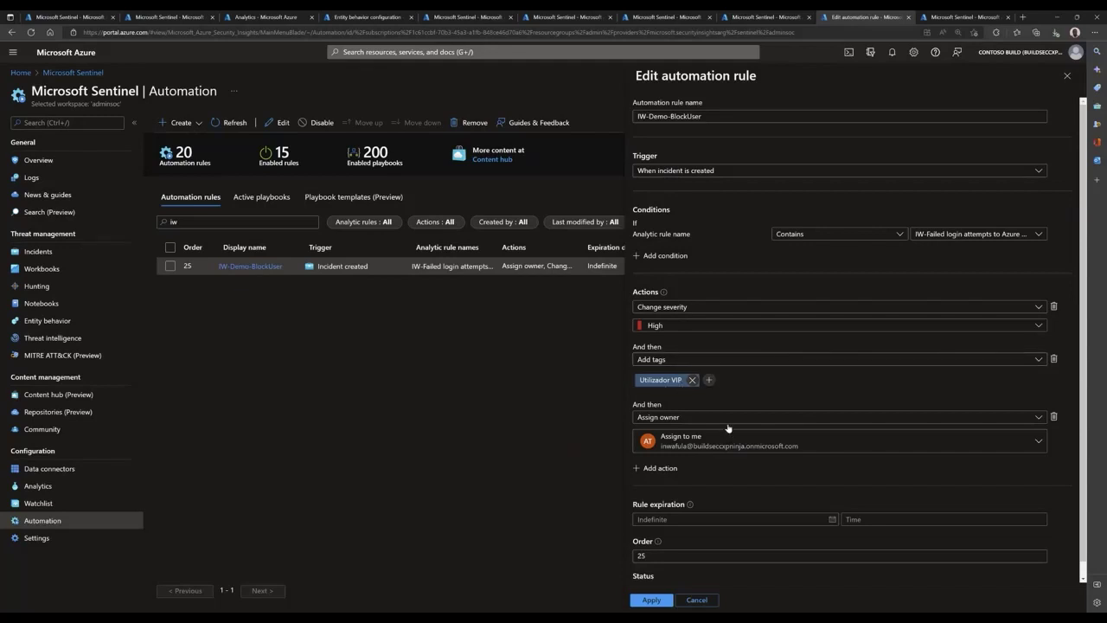
scroll(945, 431, down, 1)
scroll(934, 426, down, 1)
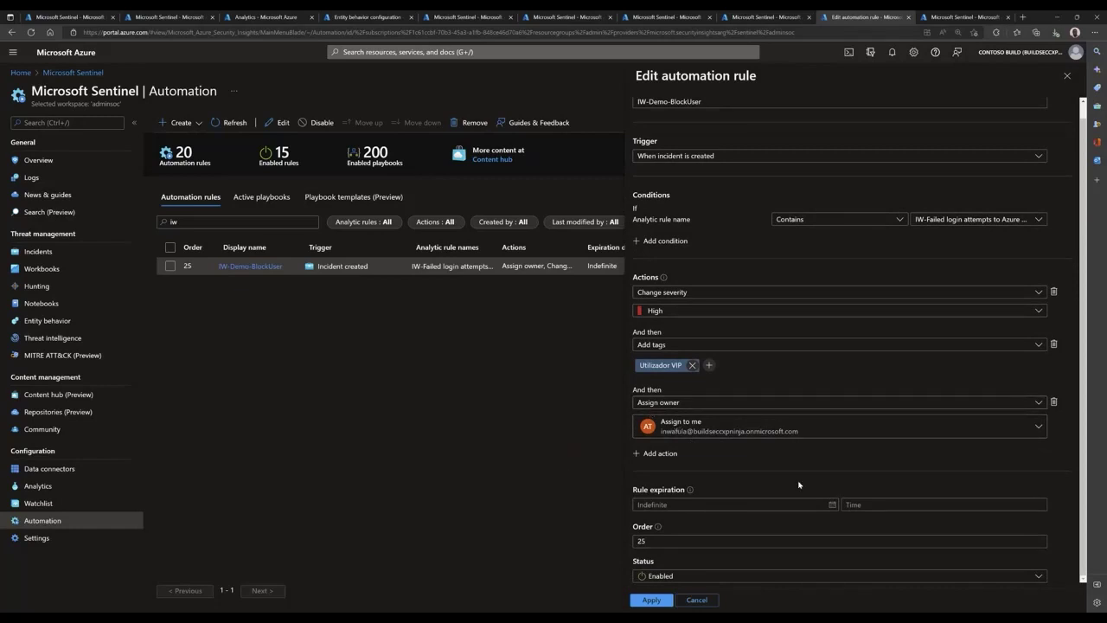
click(661, 453)
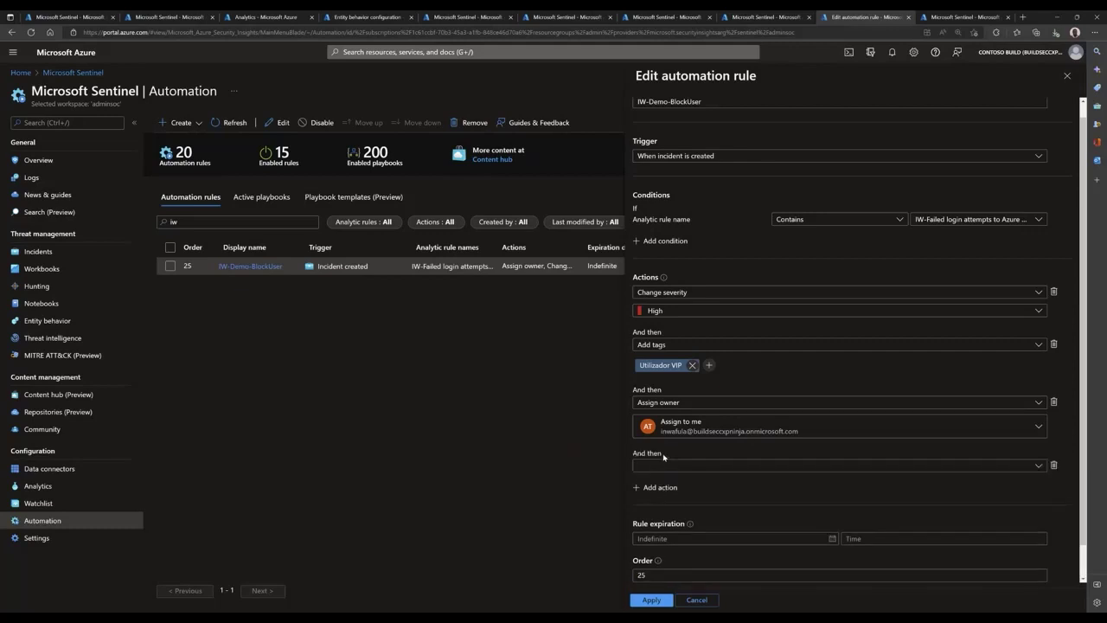
click(1040, 466)
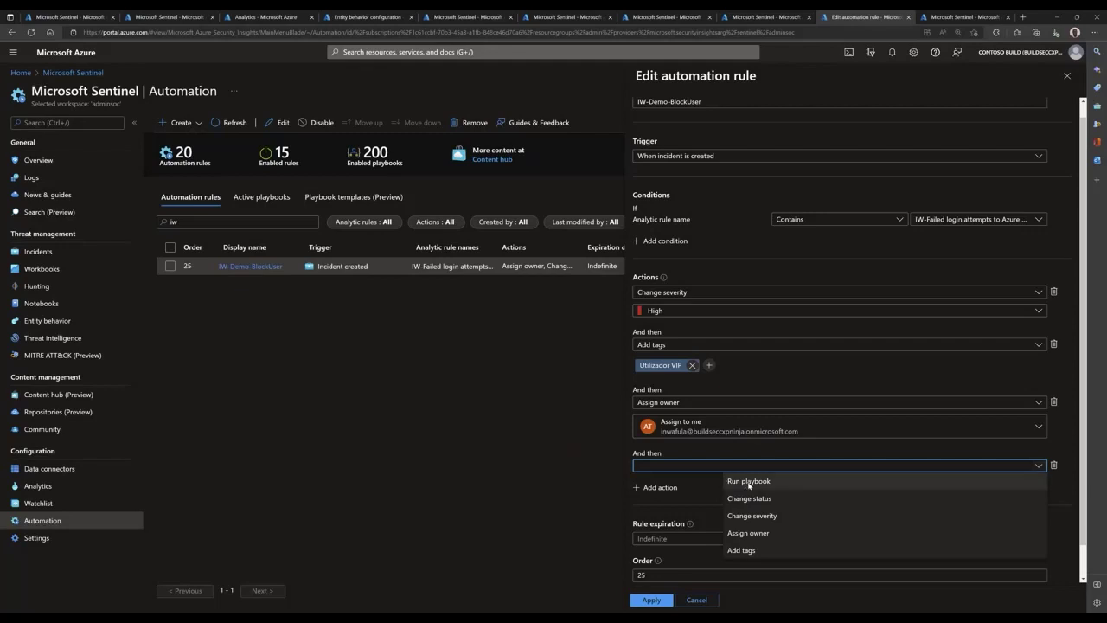
click(750, 482)
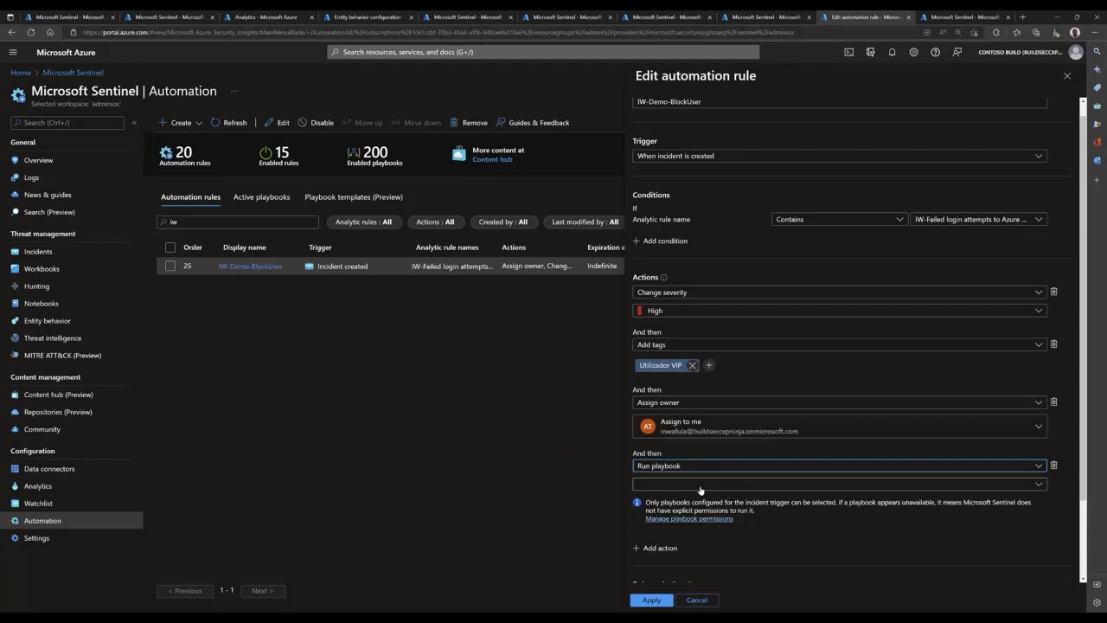
Search the playbooks for "block", choose Block-AADUser-Incident for the new action, and discard the automation rule edits.
click(703, 484)
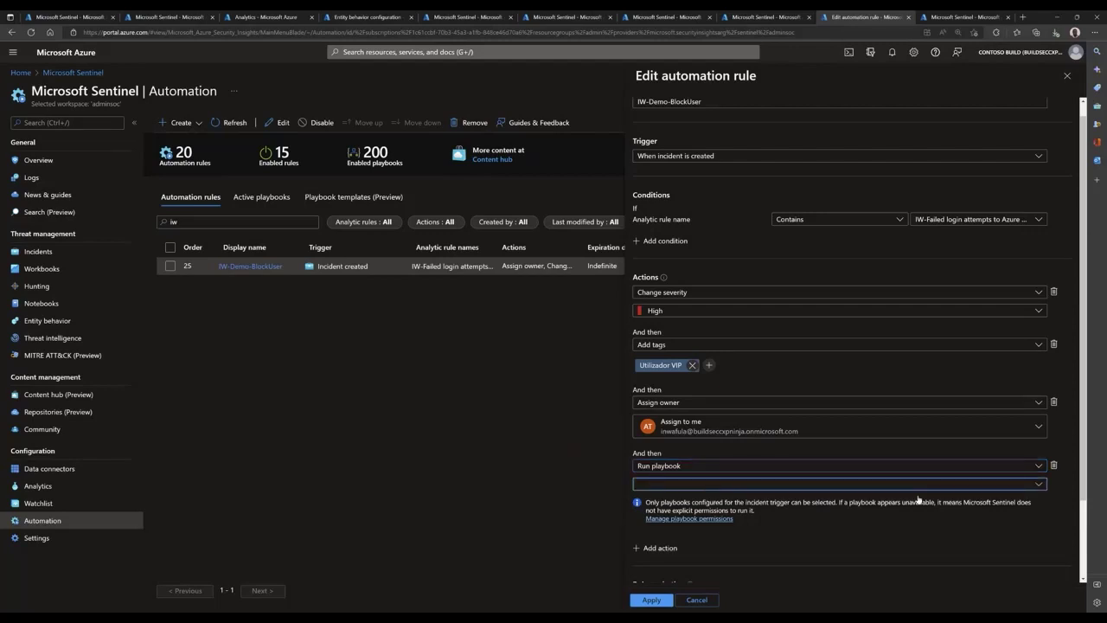
click(1032, 488)
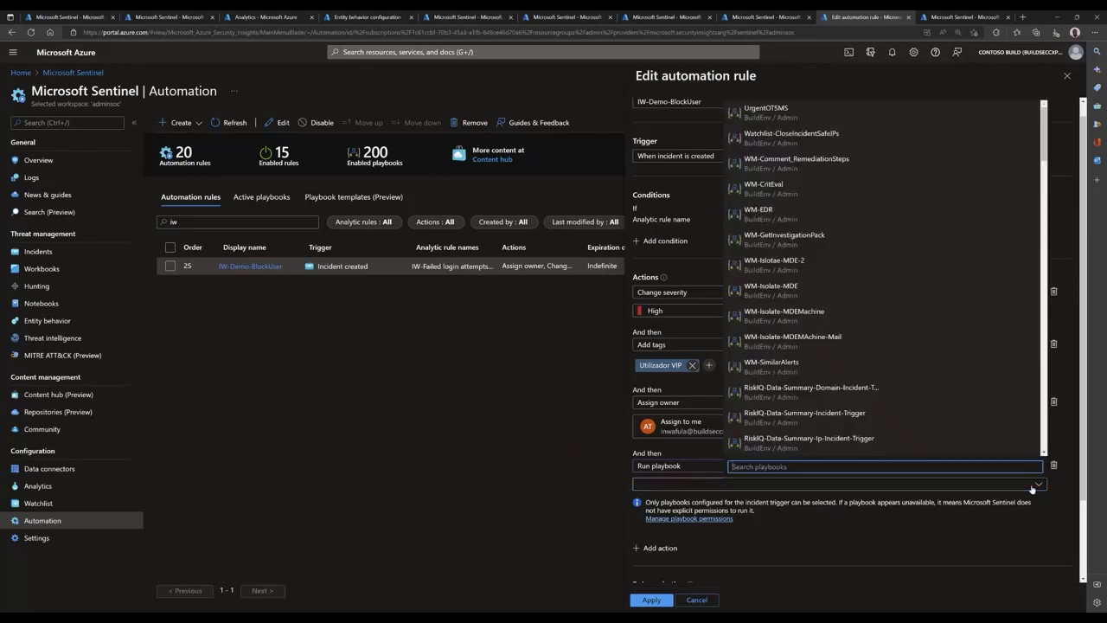
text(bi)
text(ock)
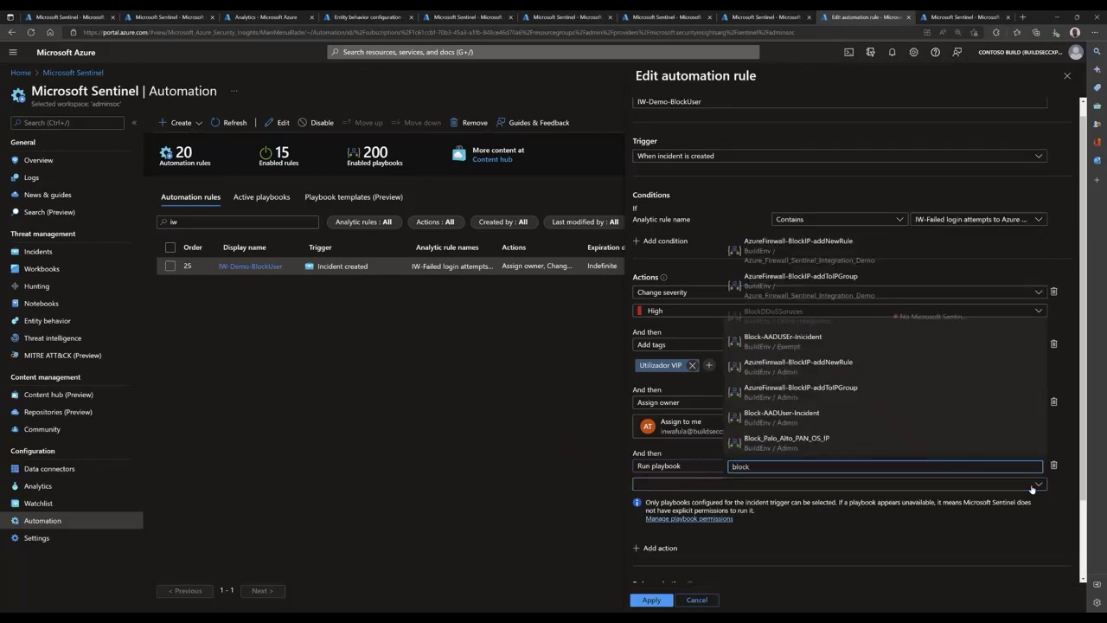
click(791, 416)
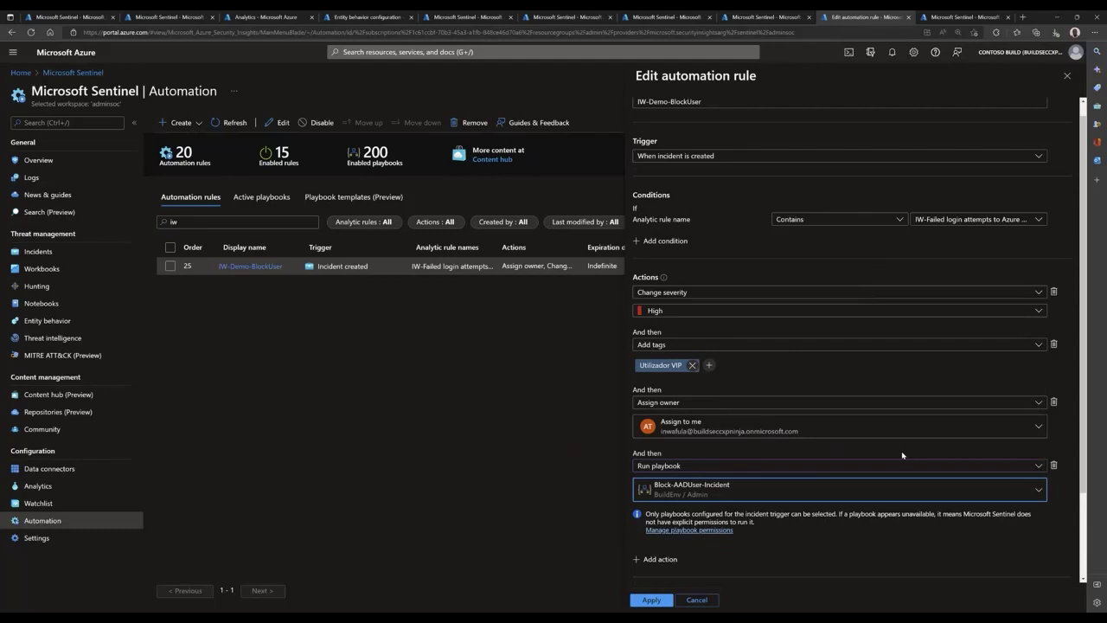
click(697, 601)
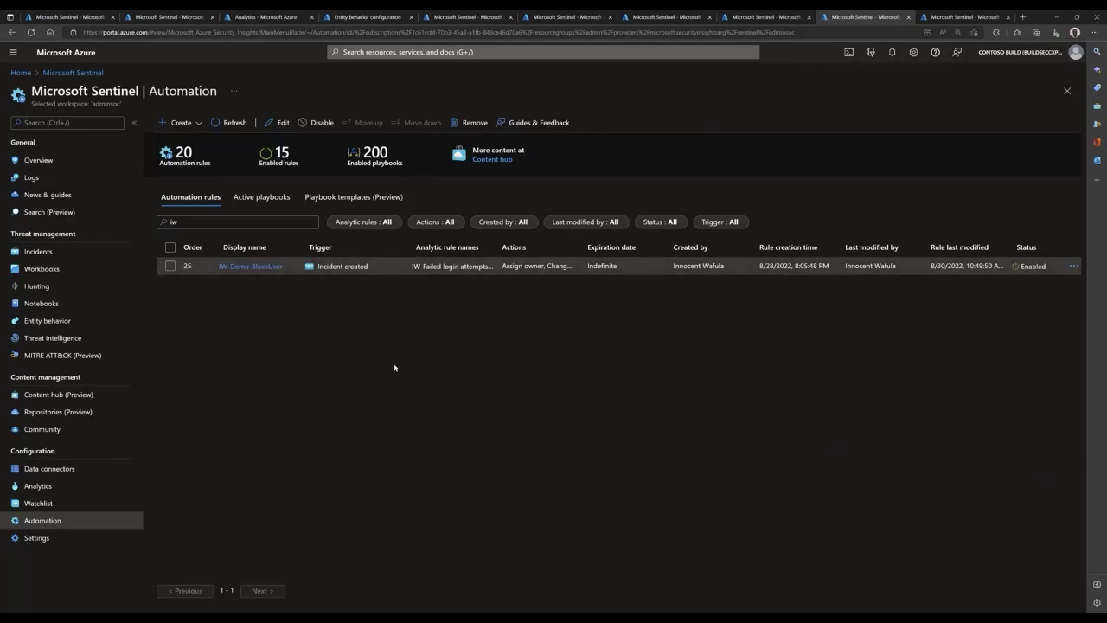
Search the active analytics rules for "iw" and open the IW-Failed login attempts to Azure Portal rule for editing.
click(38, 493)
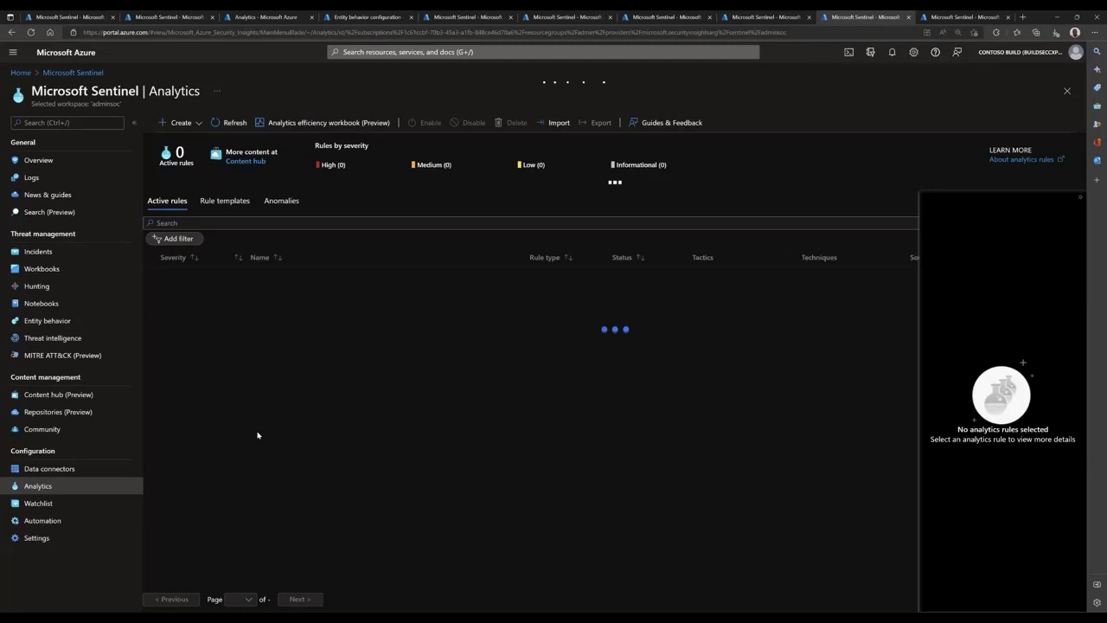
click(207, 221)
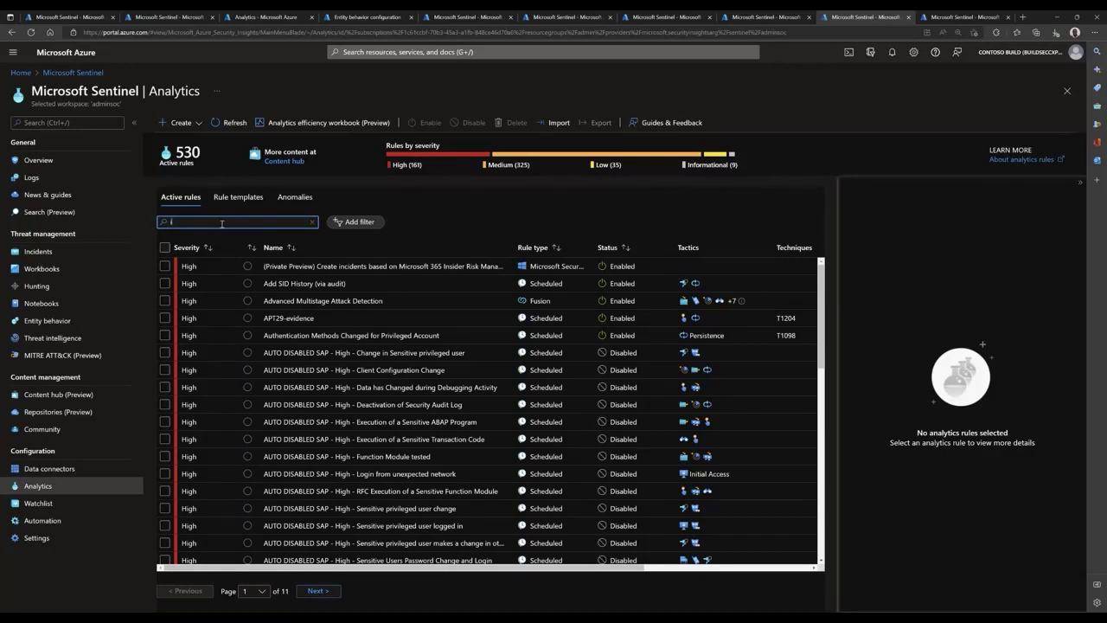
text(w)
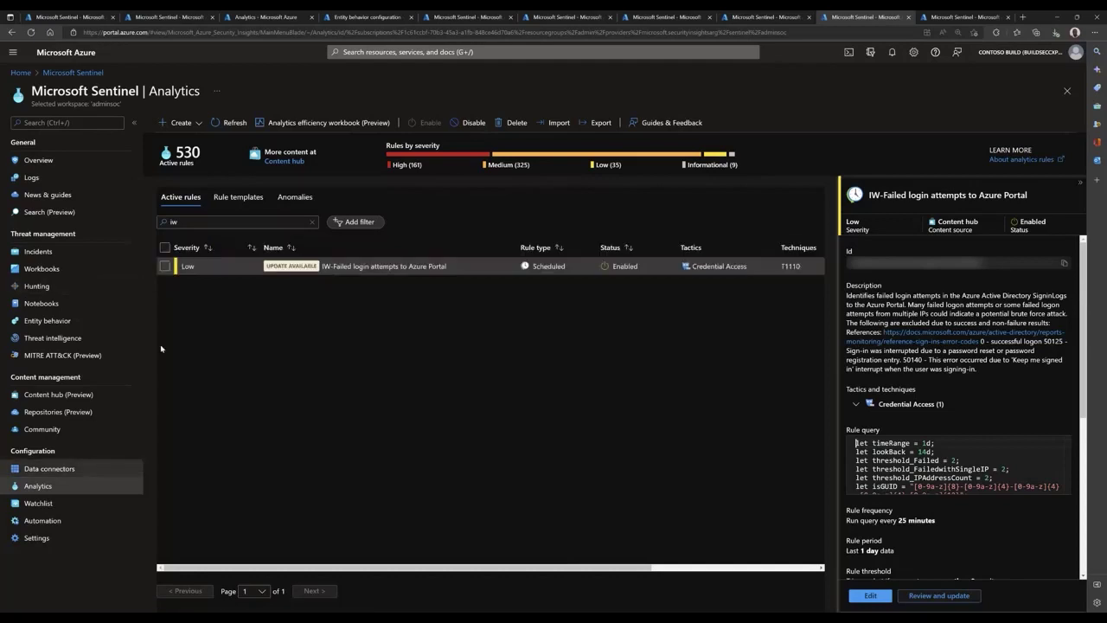
click(870, 596)
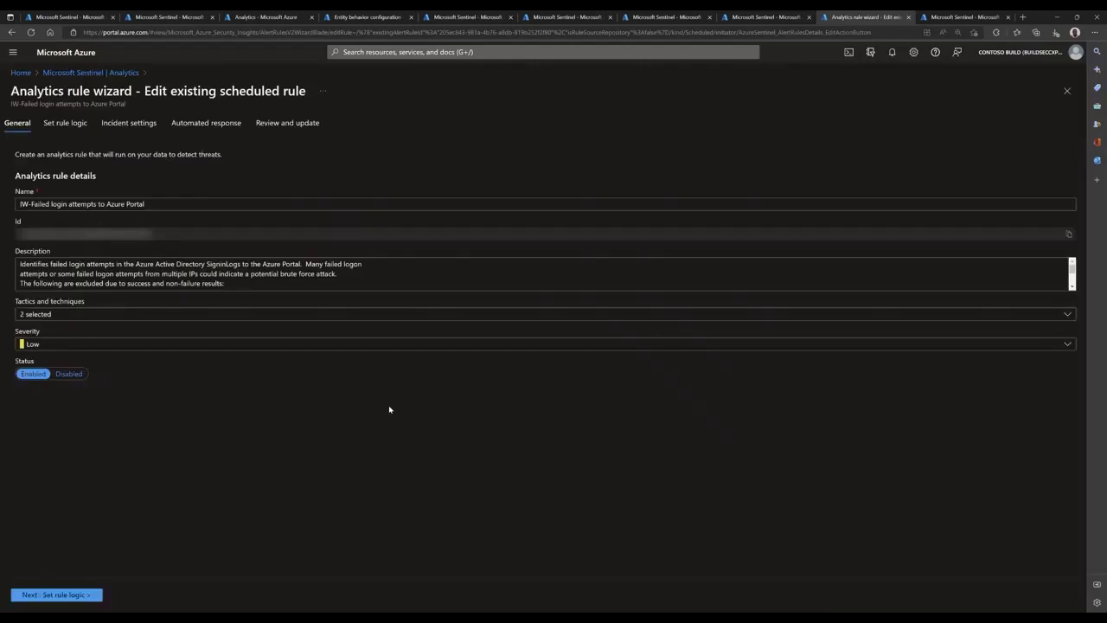
View the analytics rule's automated responses, open the IW-Demo-BlockUser automation rule from there, and close it without changes.
click(190, 125)
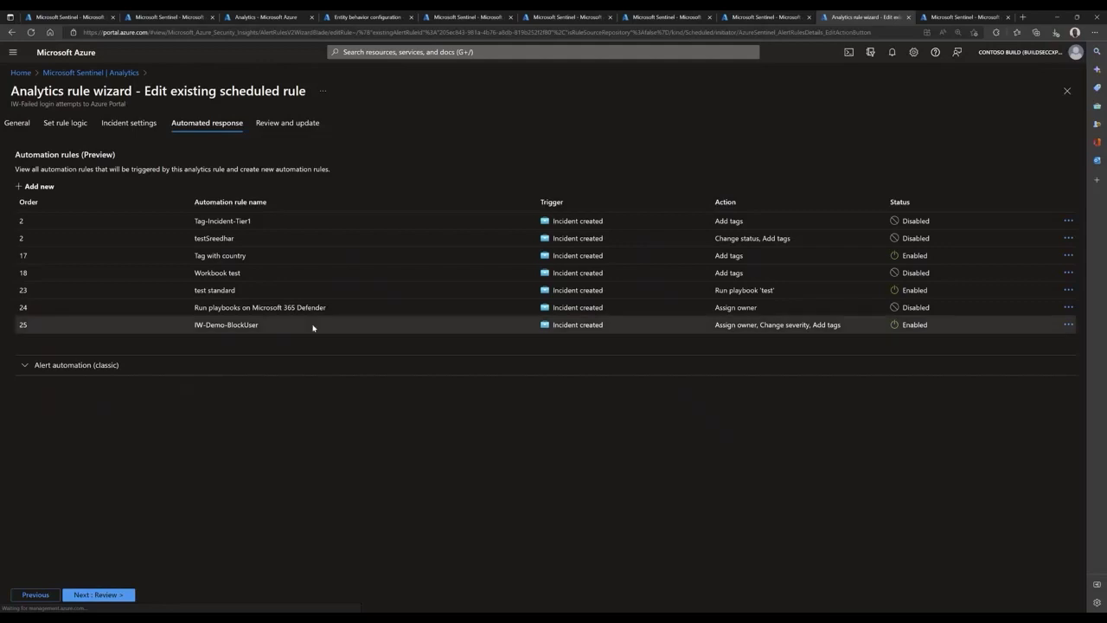
click(1068, 325)
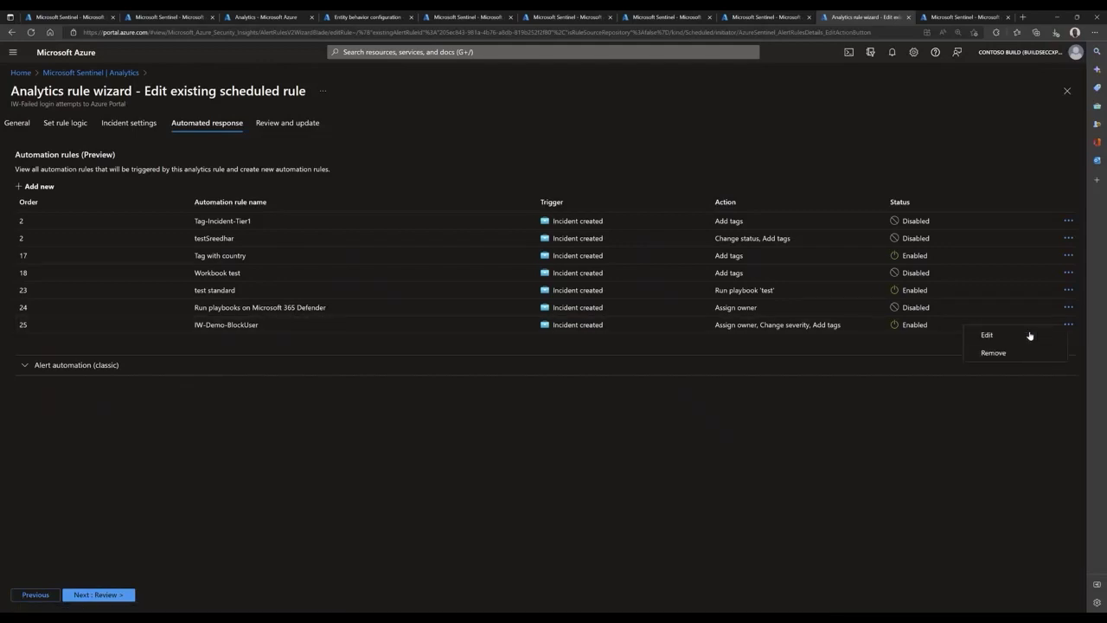
click(987, 335)
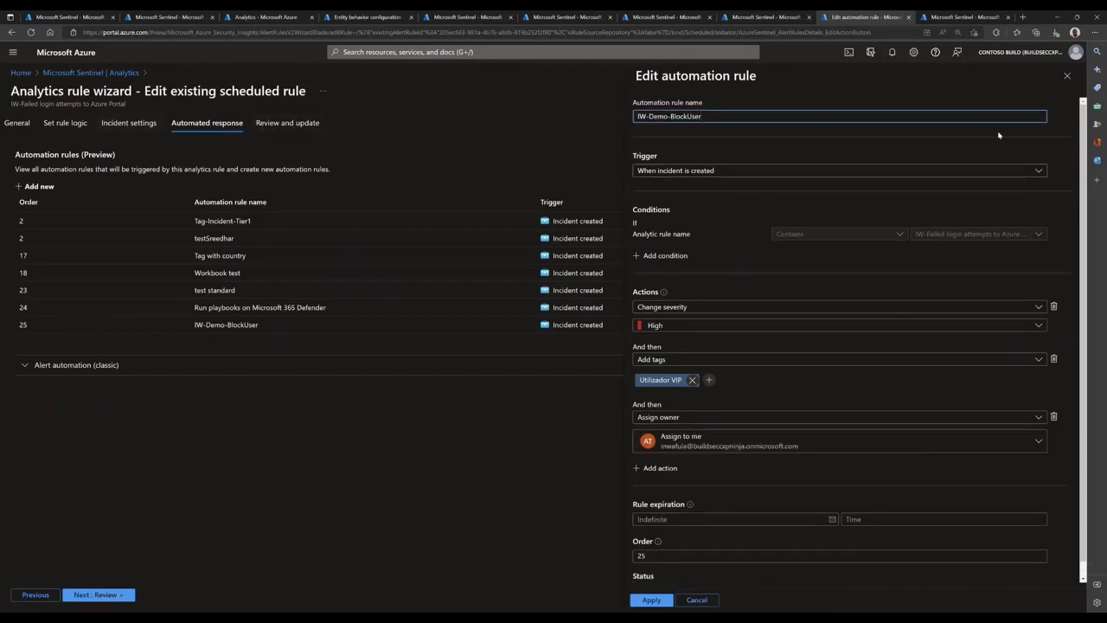
click(1068, 77)
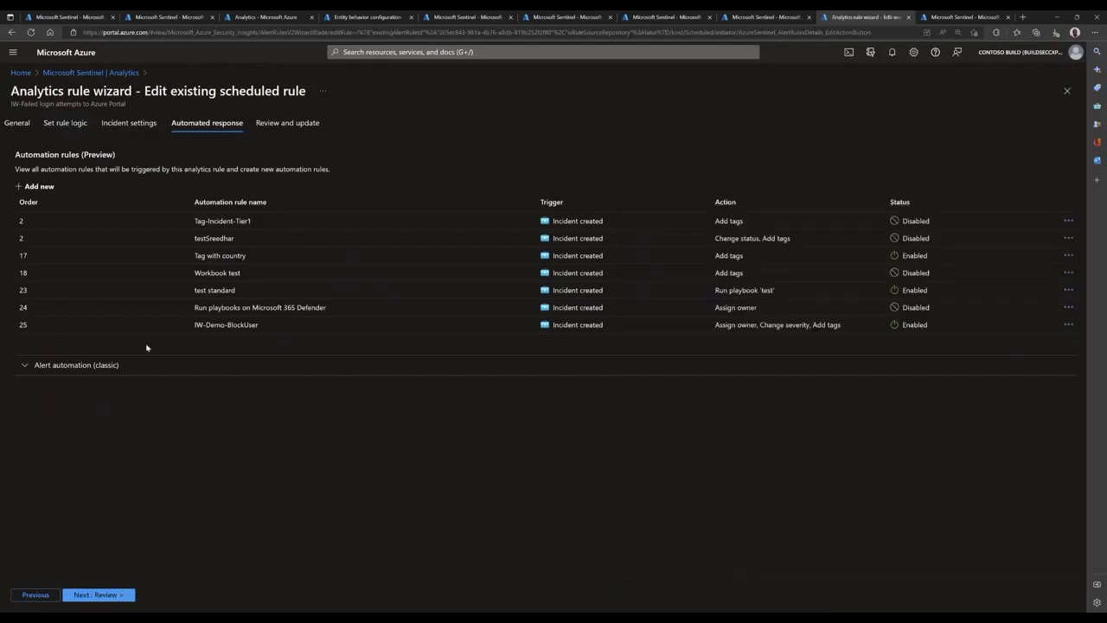
Search the classic alert automation playbooks for "block" without selecting any, and proceed to the analytics rule's review and validation.
click(27, 366)
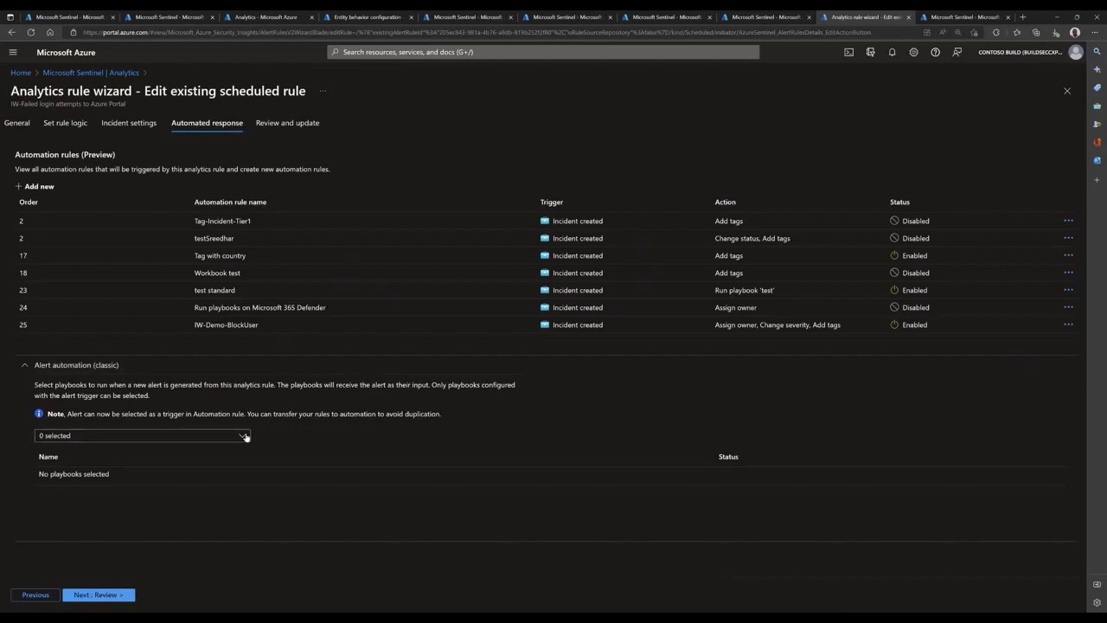
click(242, 436)
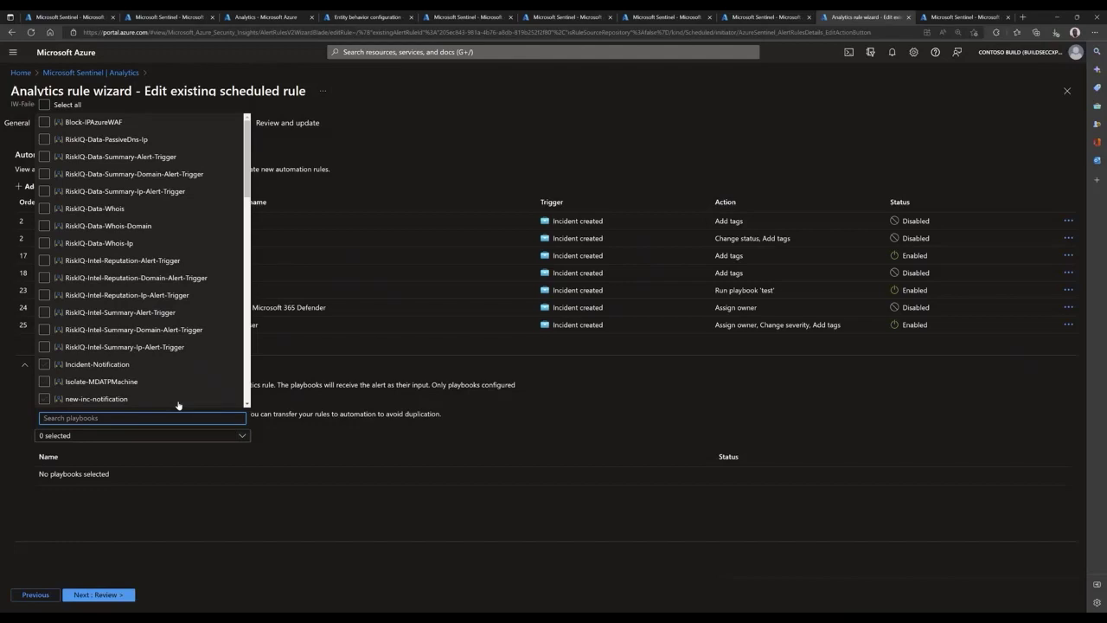
text(bla)
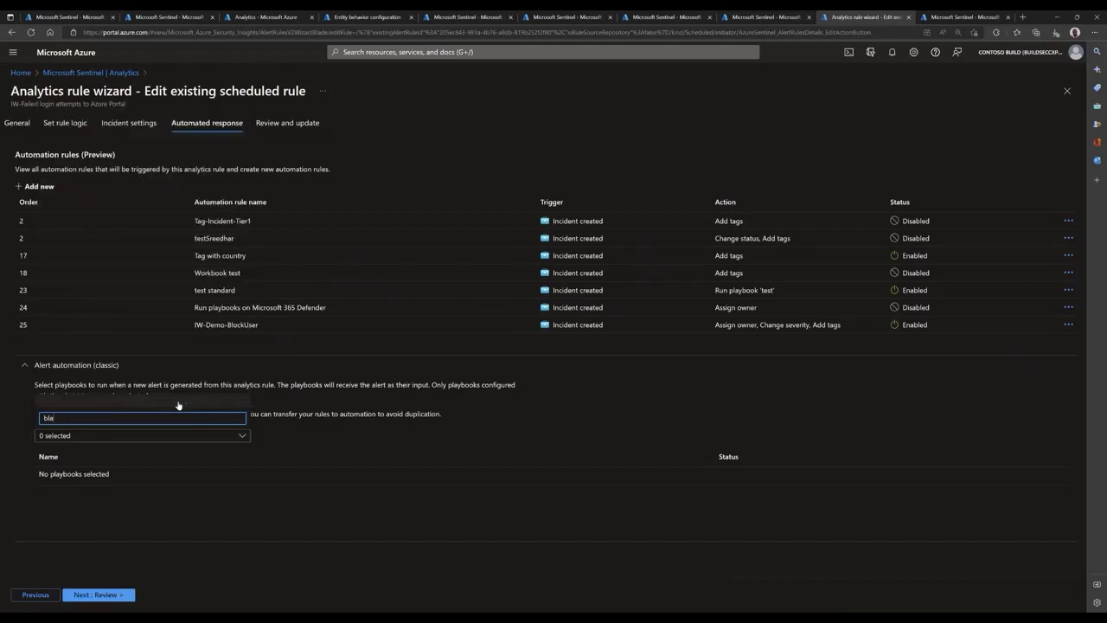
text(ck)
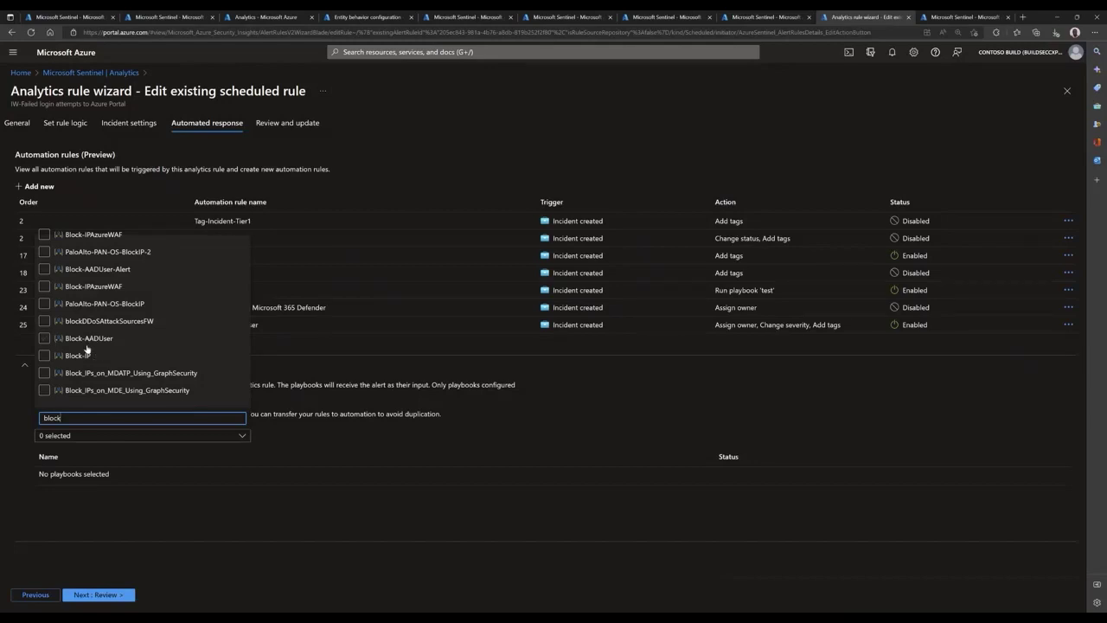
click(295, 508)
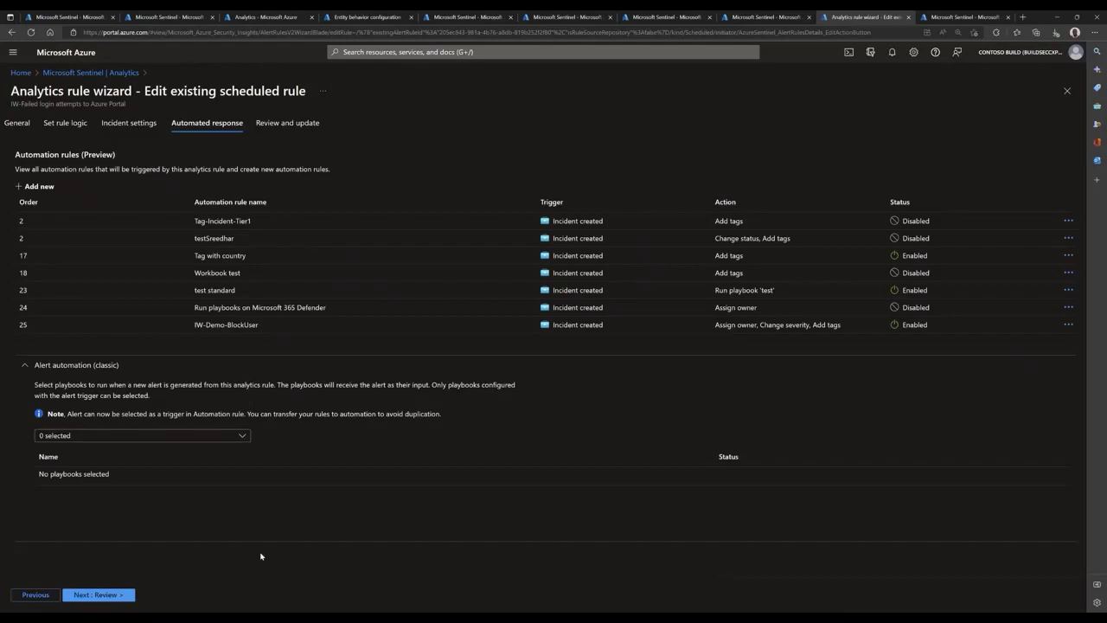
click(107, 595)
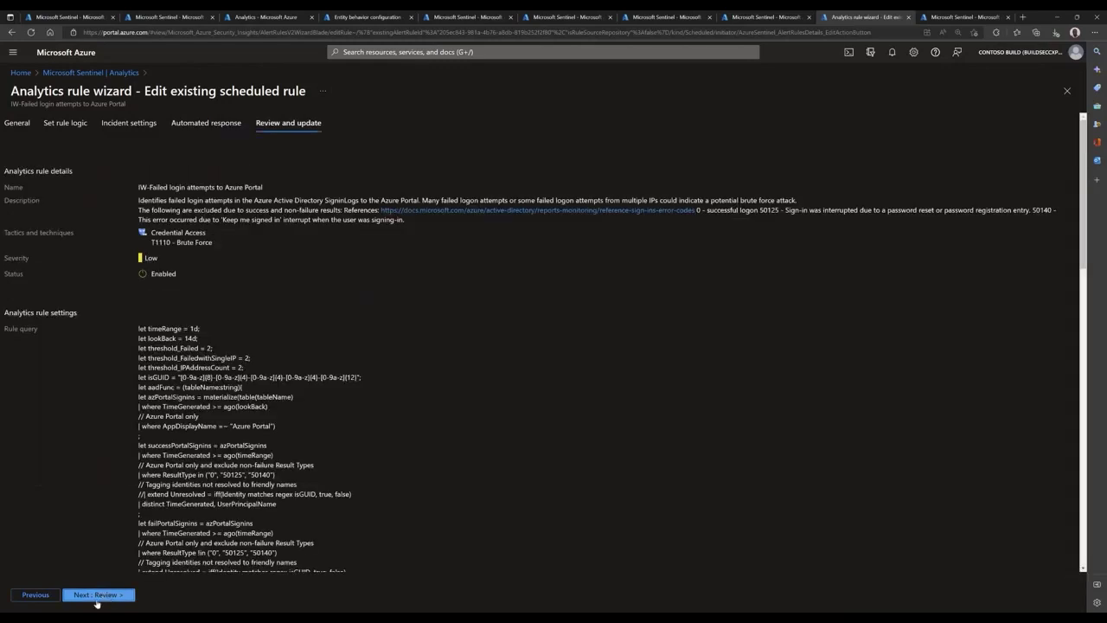
click(97, 597)
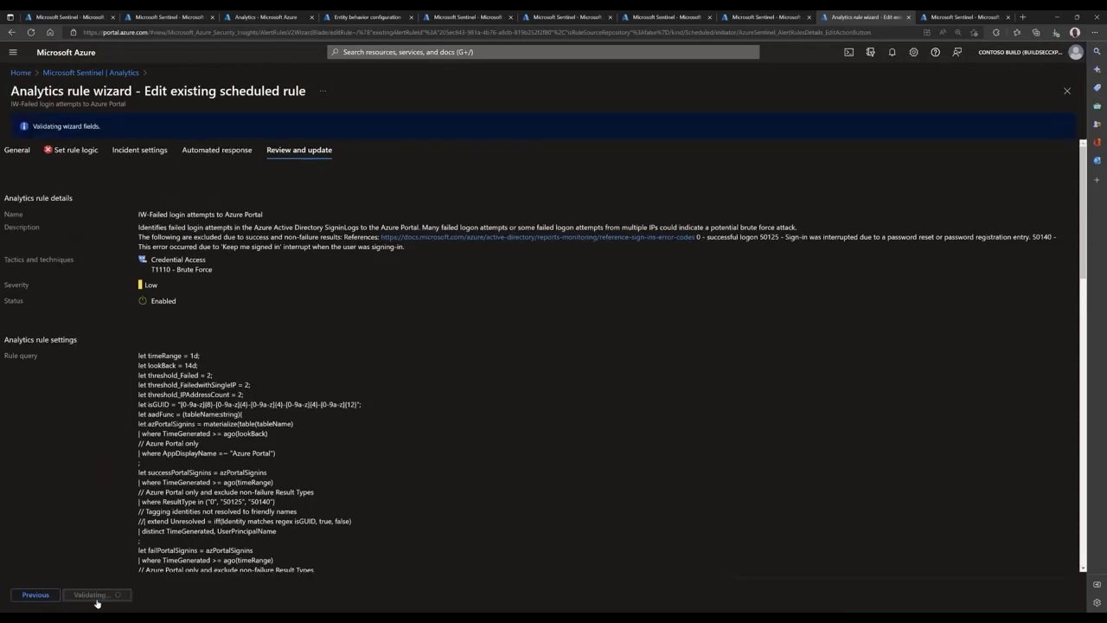
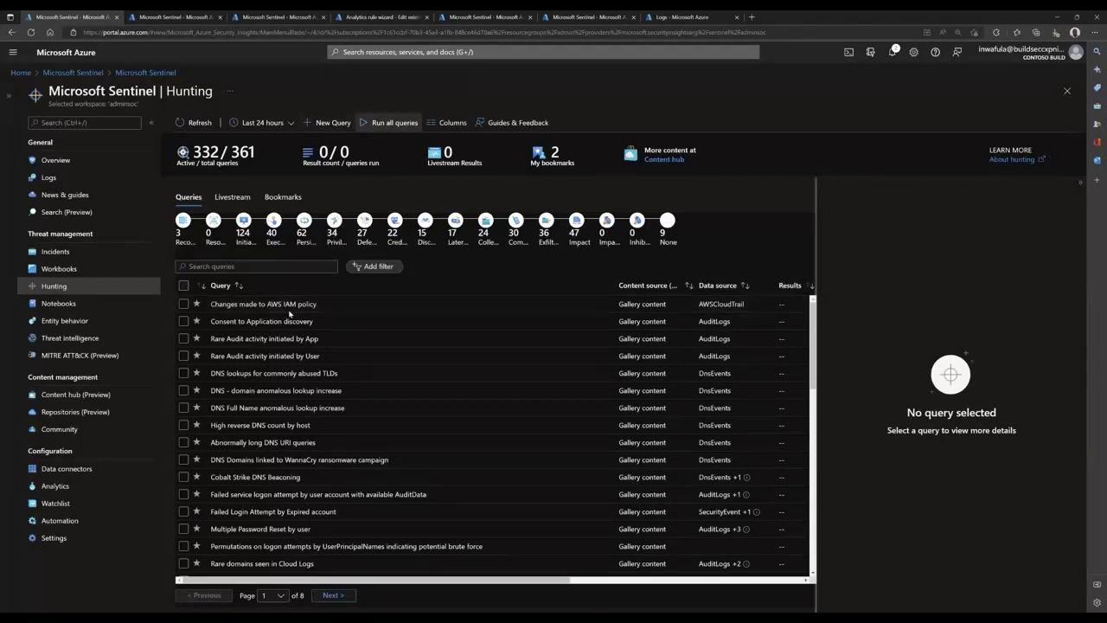
Search the hunting queries for "portal", select "Failed attempt to access Azure Portal" and run it.
click(277, 266)
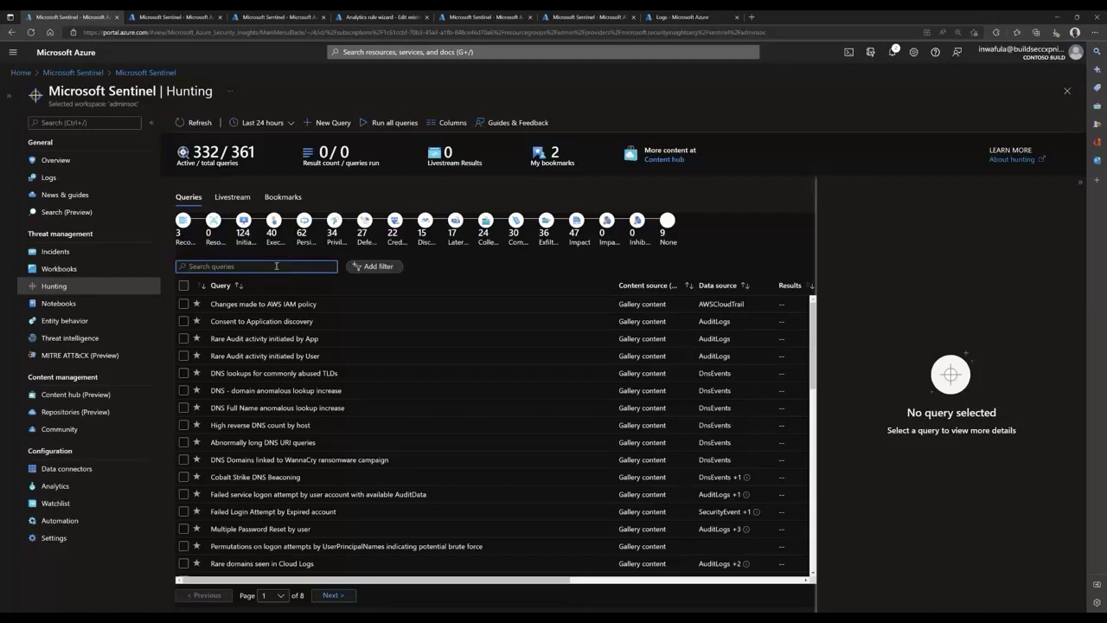
text(f)
key(BackSpace)
text(portal)
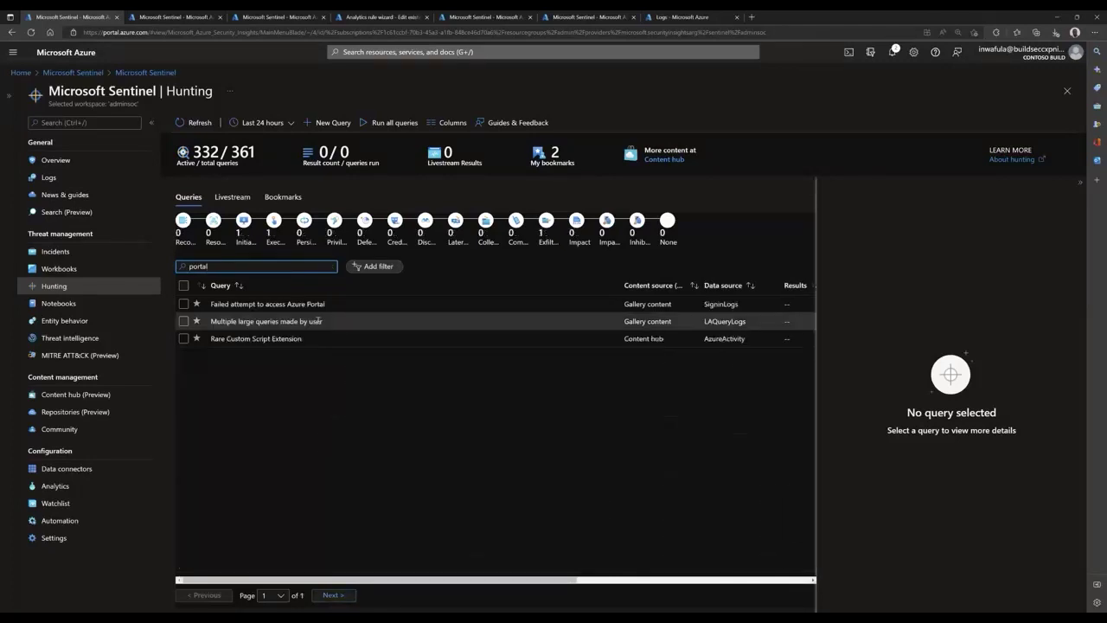
click(184, 305)
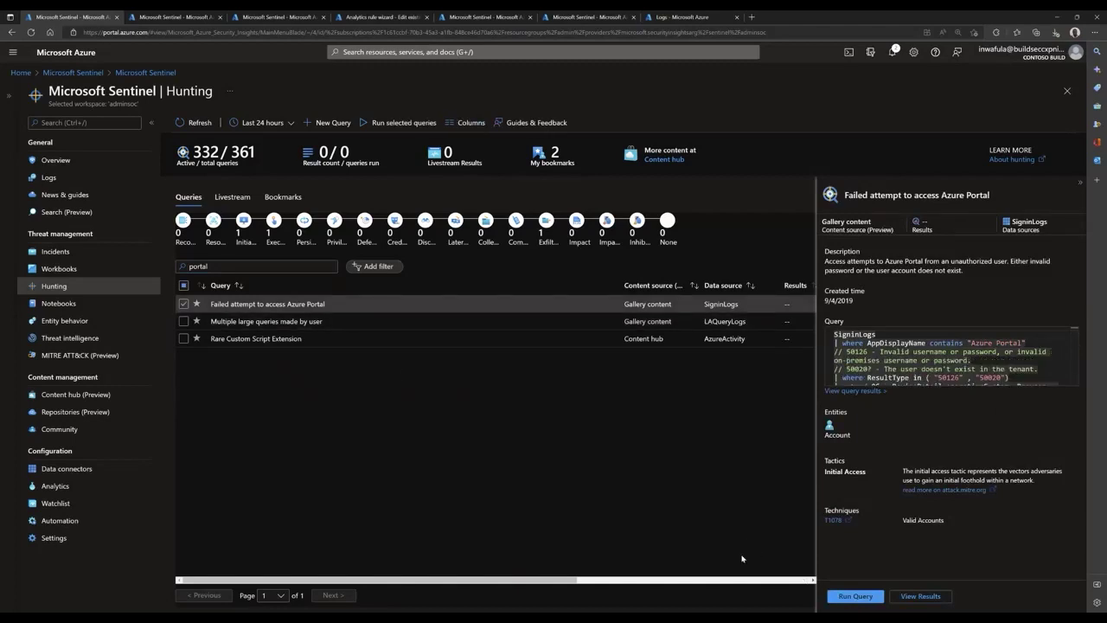
click(364, 123)
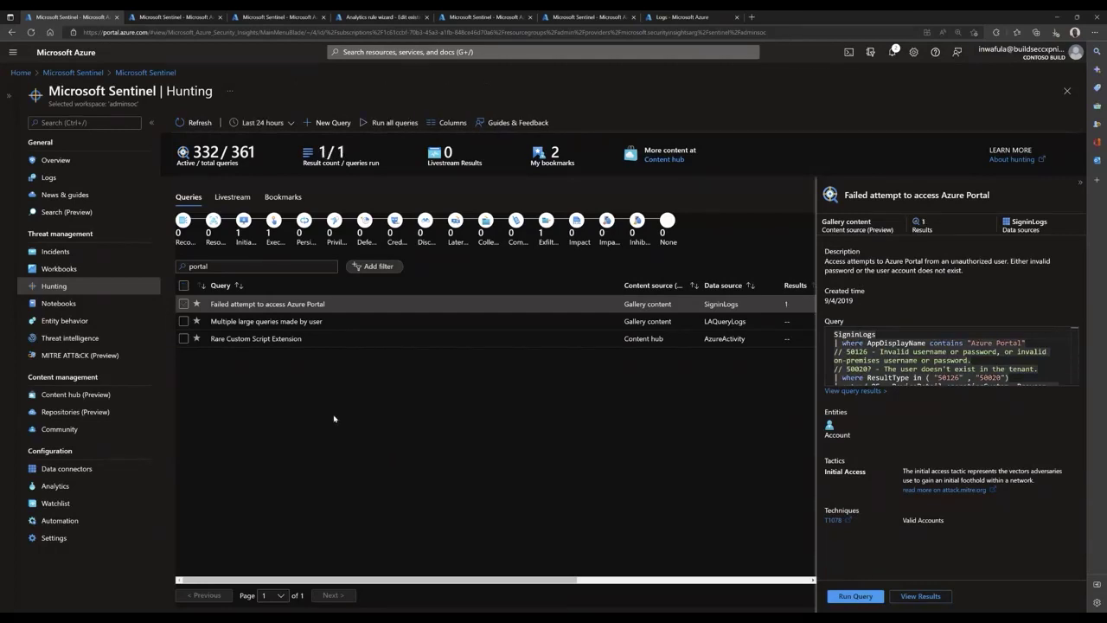
View the query results for "Failed attempt to access Azure Portal", expand the sign-in record, format the query, and return to Hunting, discarding edits.
click(922, 227)
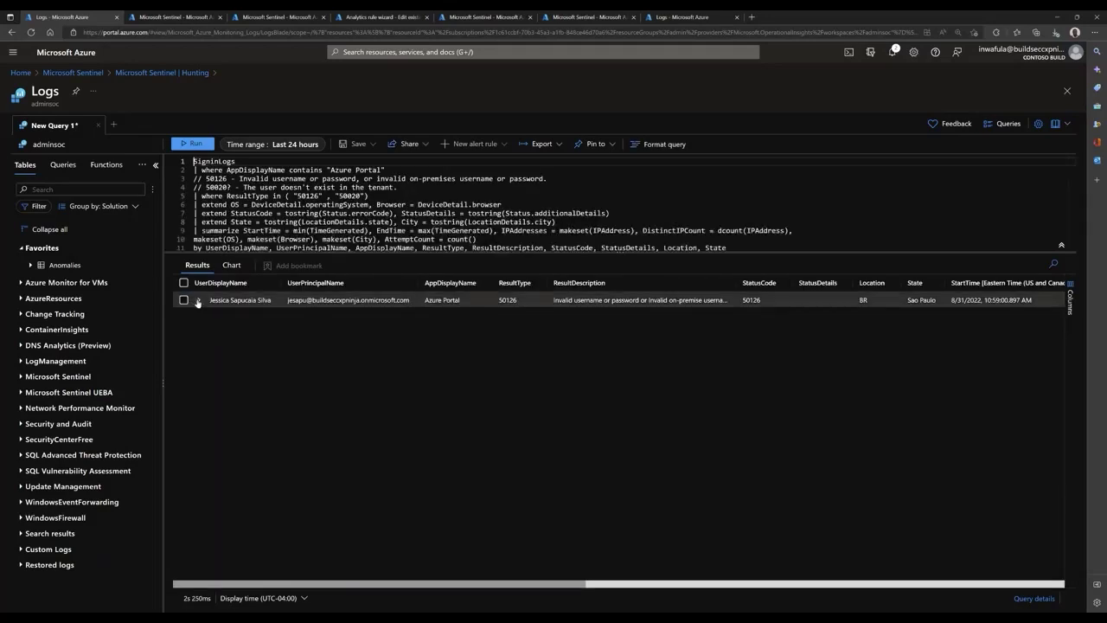
click(197, 300)
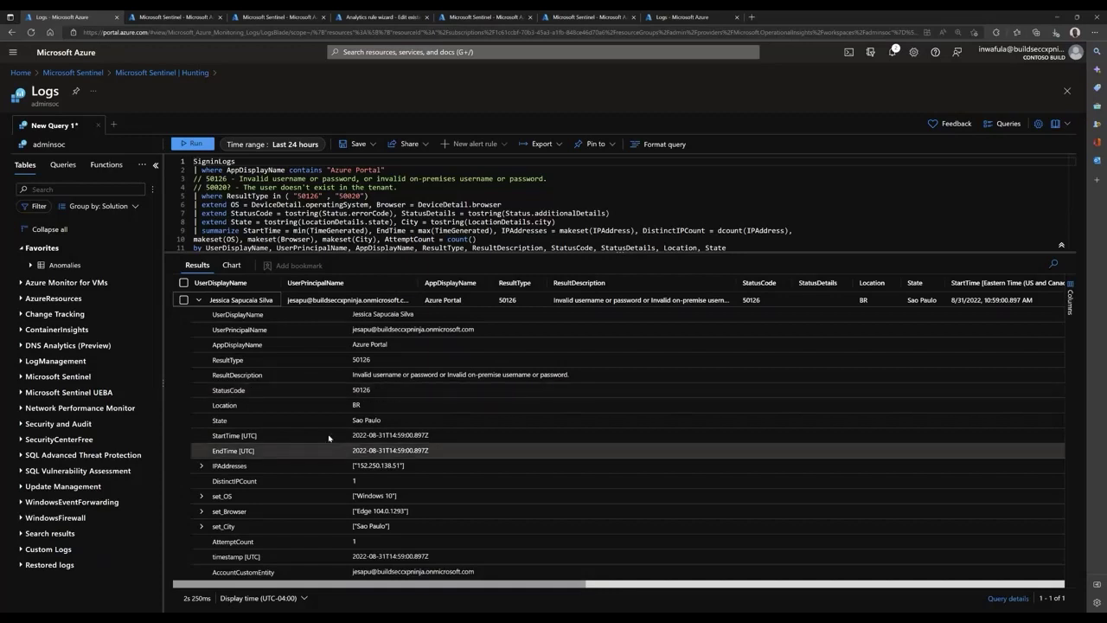
key(shift+alt+f)
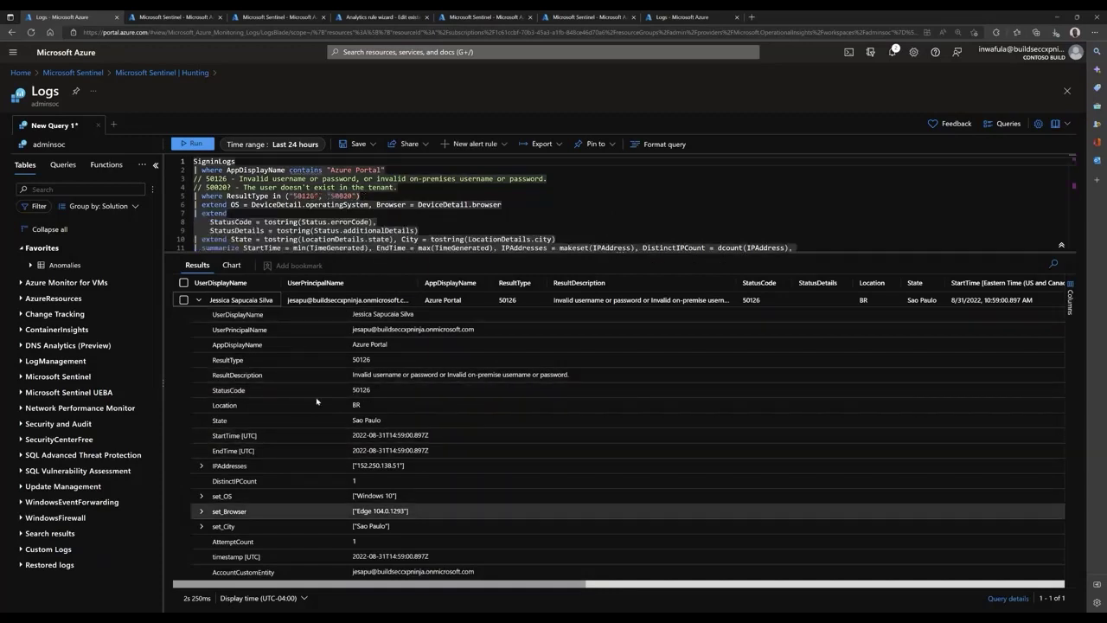
click(186, 73)
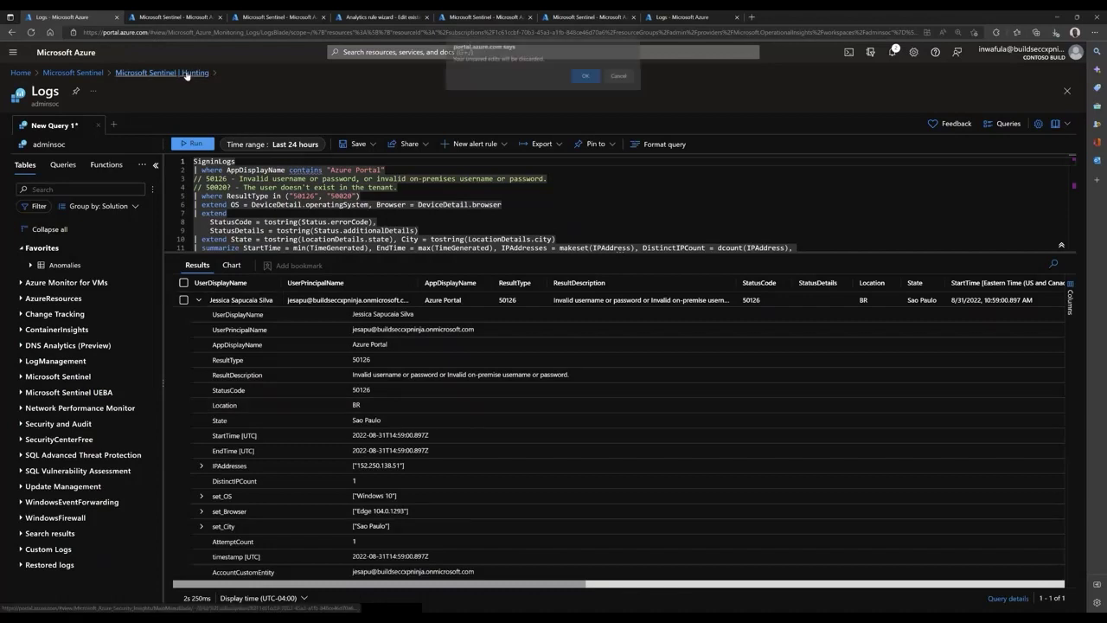
click(585, 80)
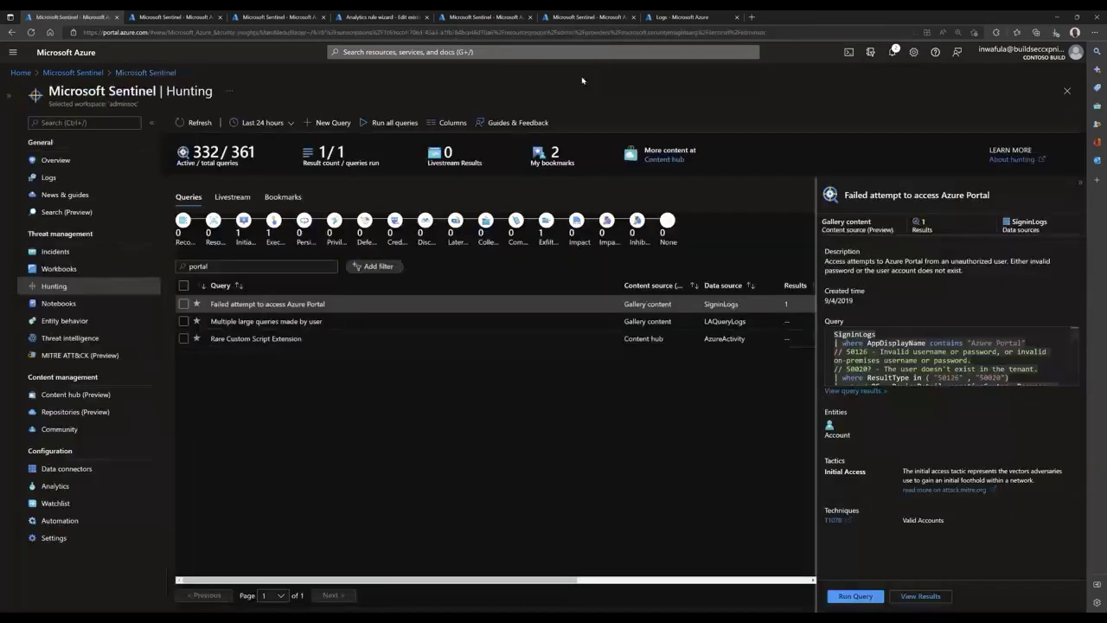
Start the IWDemo livestream session, open its details to review the query with the session running, and return to Hunting.
click(233, 198)
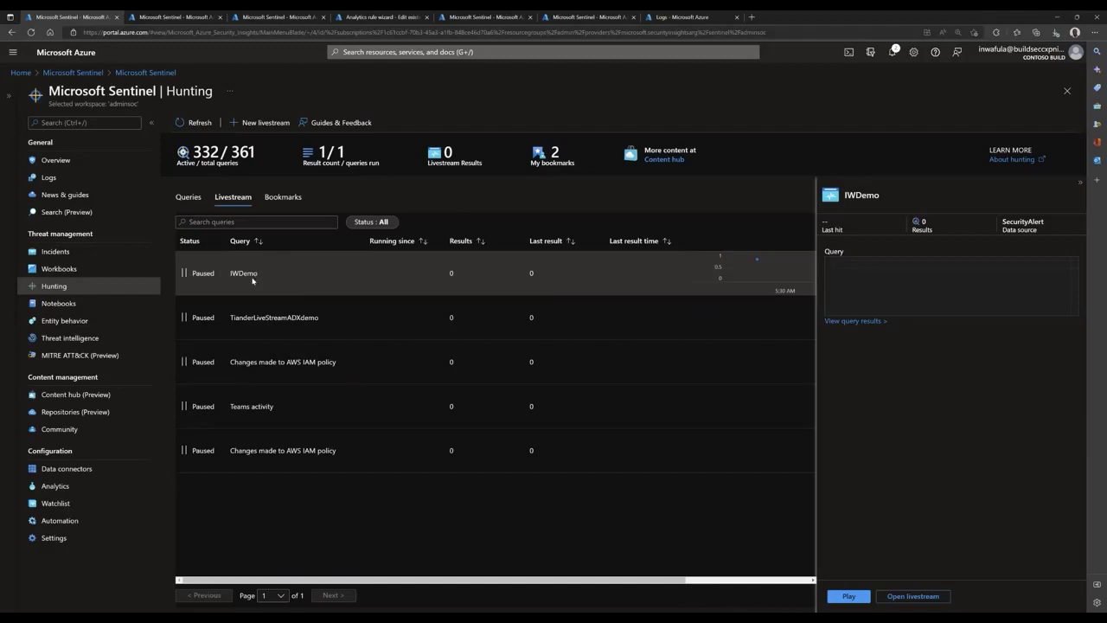
click(849, 597)
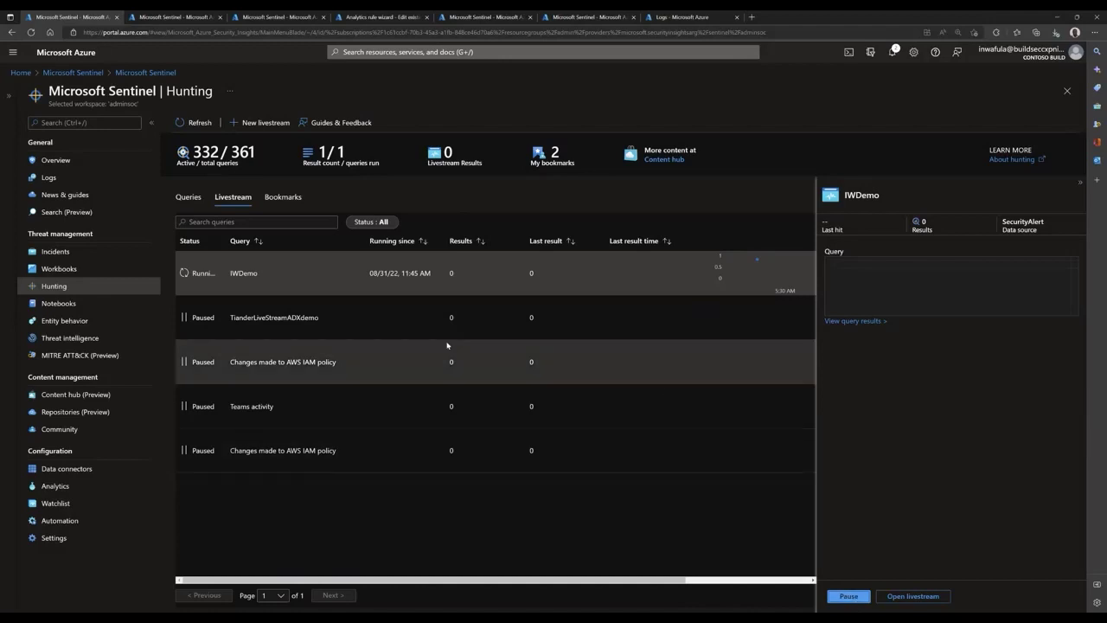
click(914, 597)
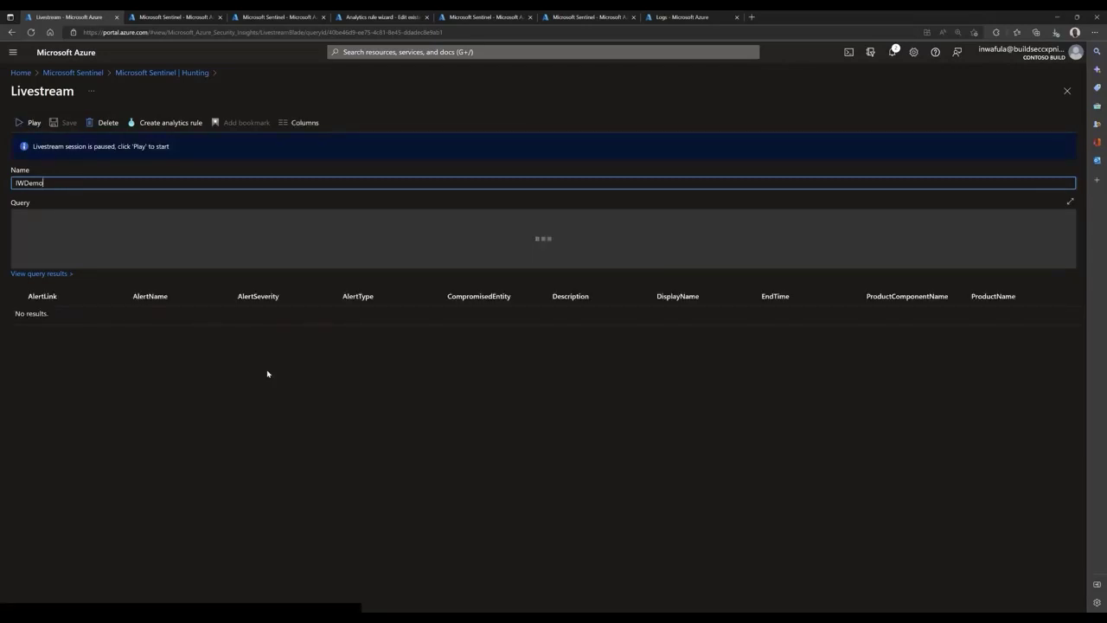
click(18, 123)
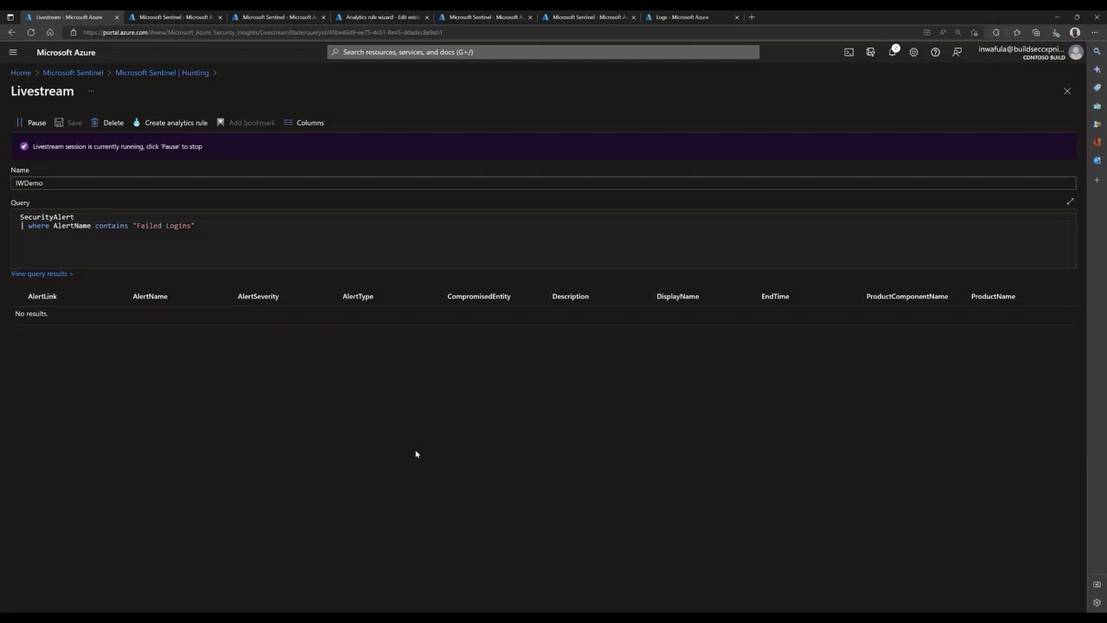
click(161, 73)
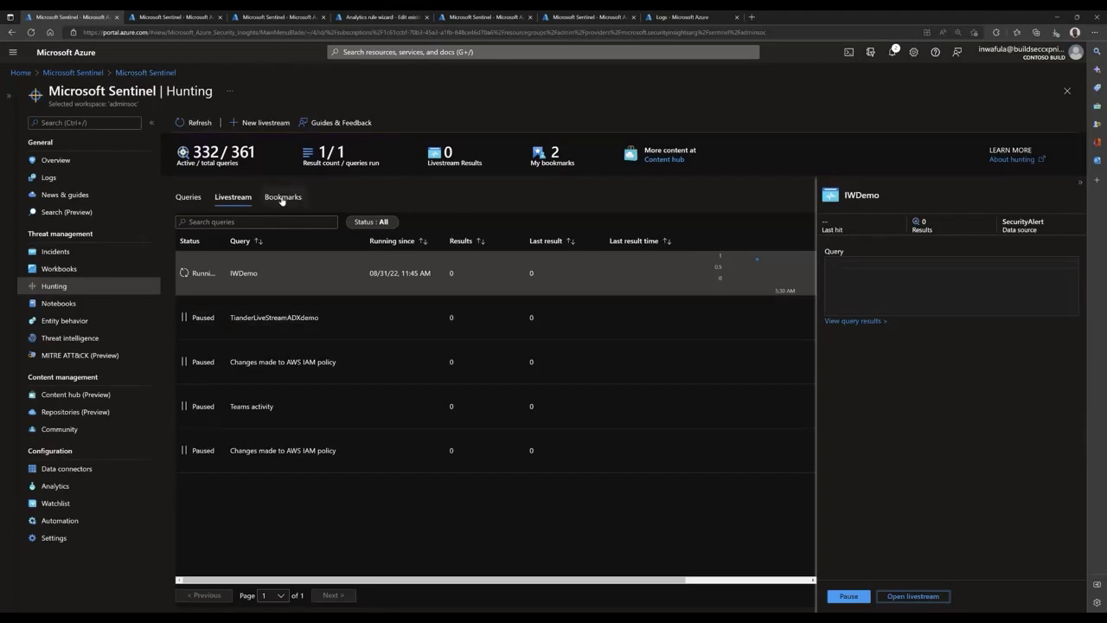
Review the hunting bookmark "LoginFalhadaSecurityAlert - fc8b69a20325" and the incident actions available for it, without applying any.
click(282, 199)
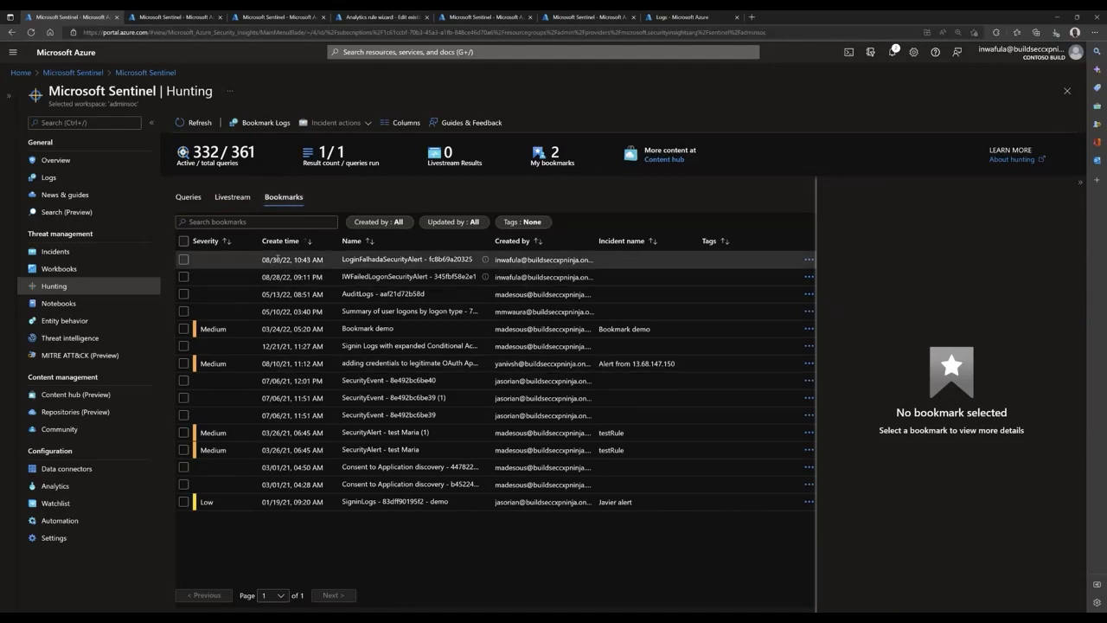
click(185, 261)
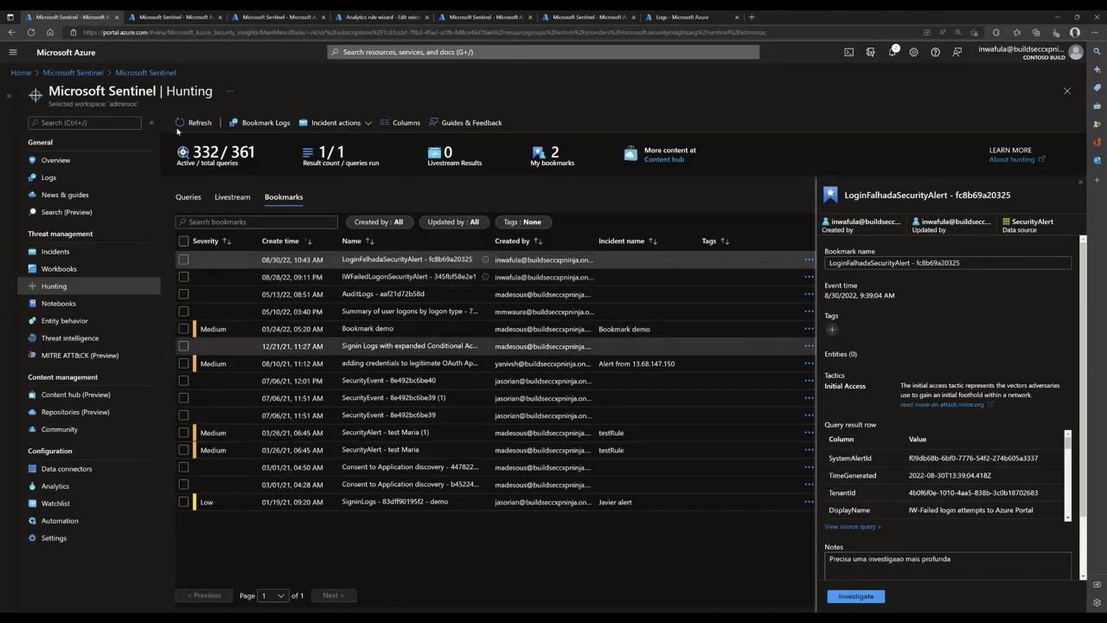
click(230, 200)
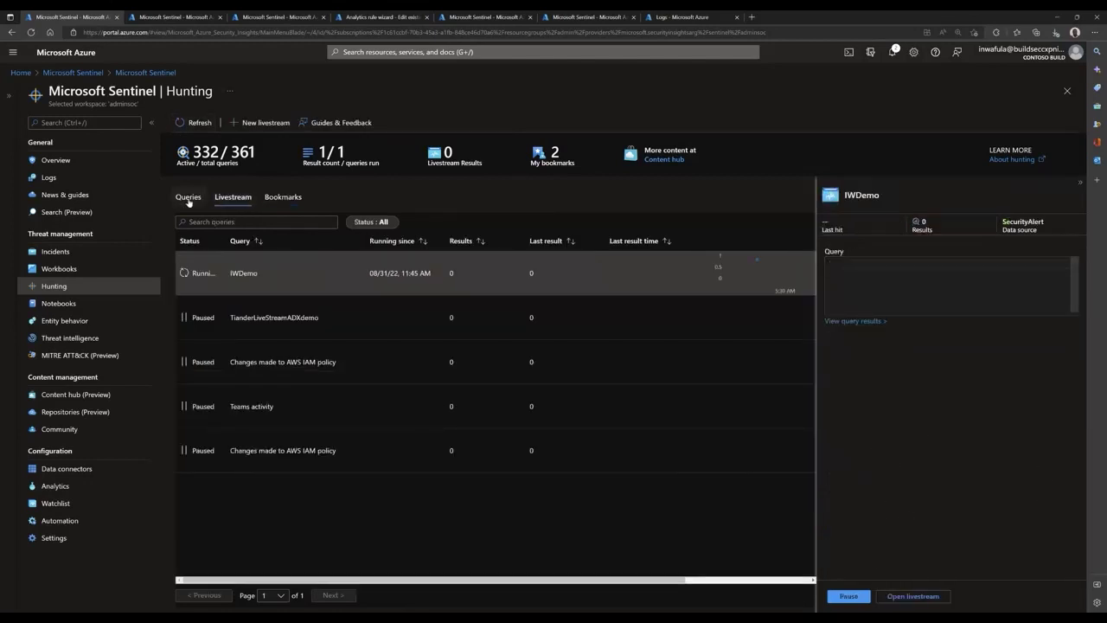
click(276, 198)
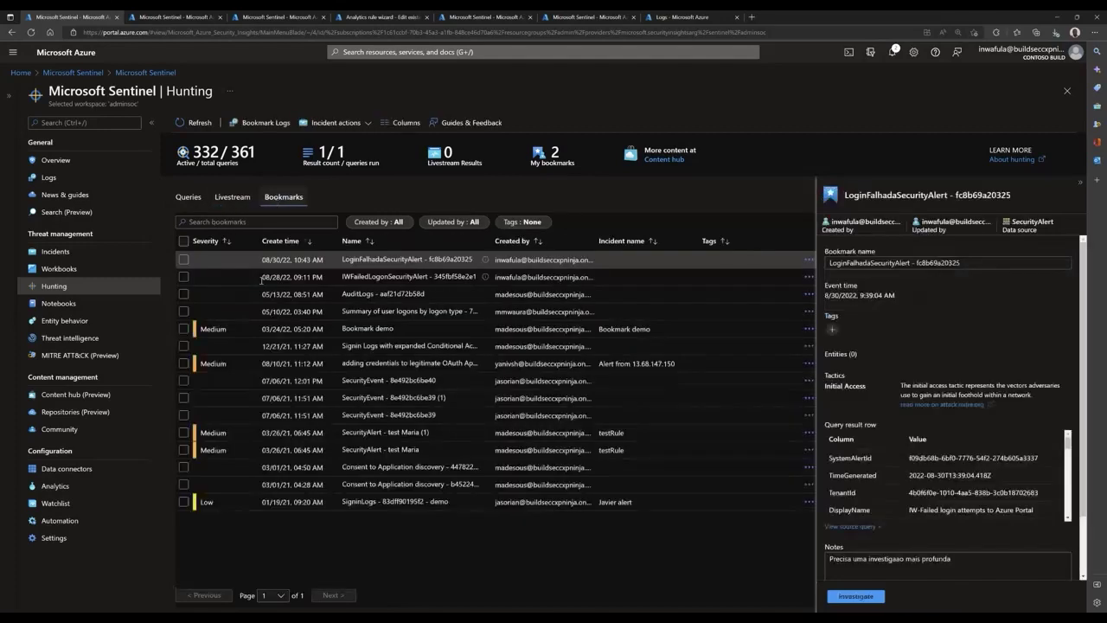
right_click(276, 263)
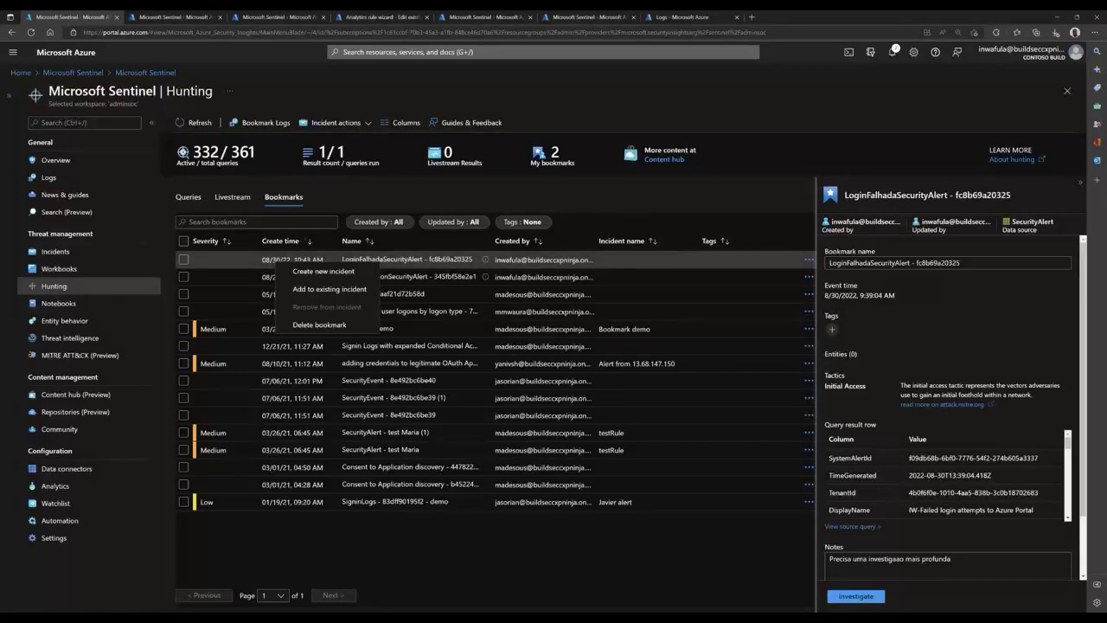
click(353, 191)
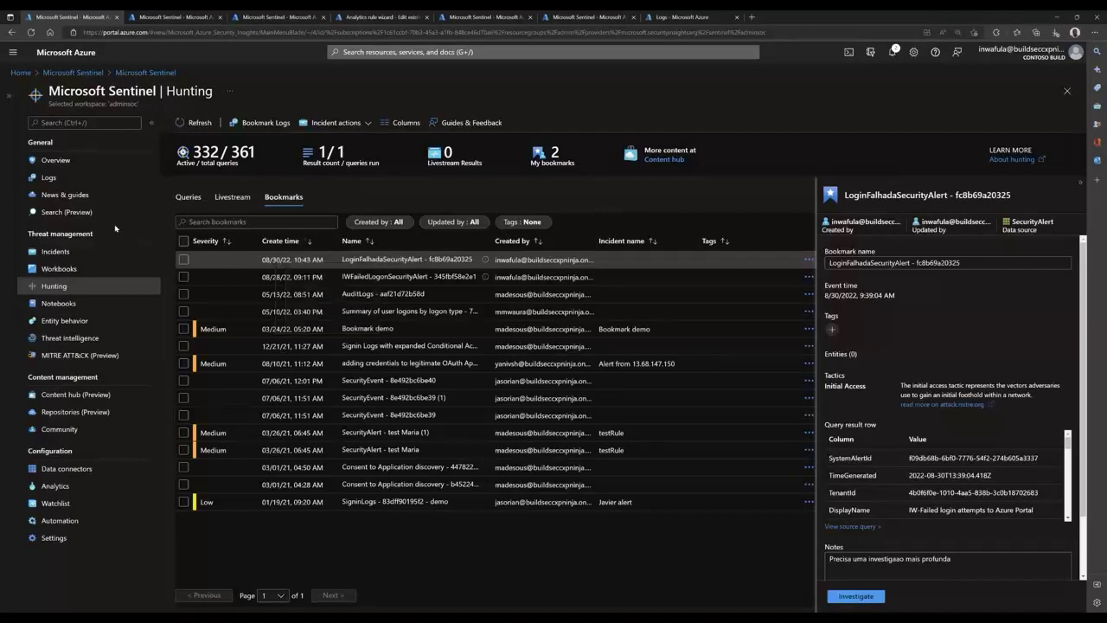
Examine the saved searches, view the results of the SecurityEvent_1196120_SRCH job, and return to Search, discarding unsaved edits.
click(56, 212)
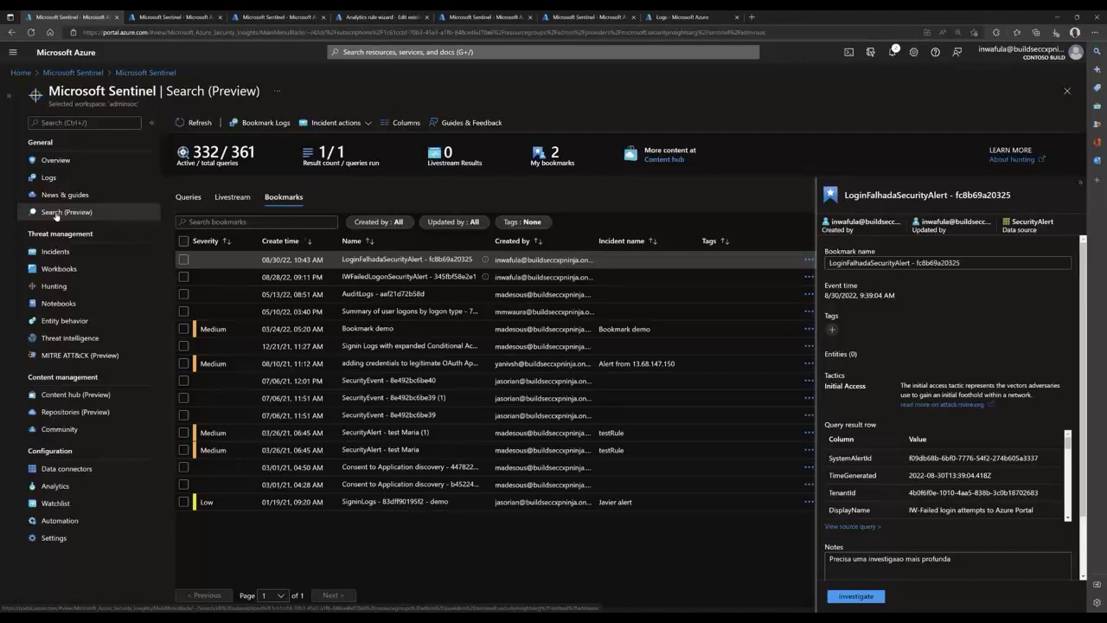
click(56, 215)
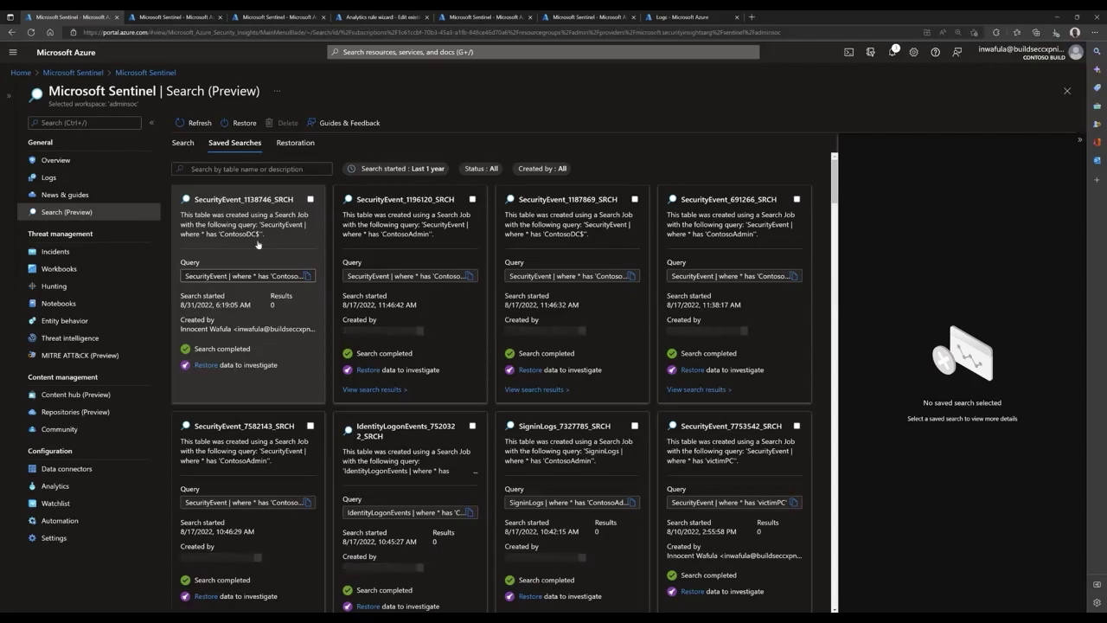
double_click(285, 276)
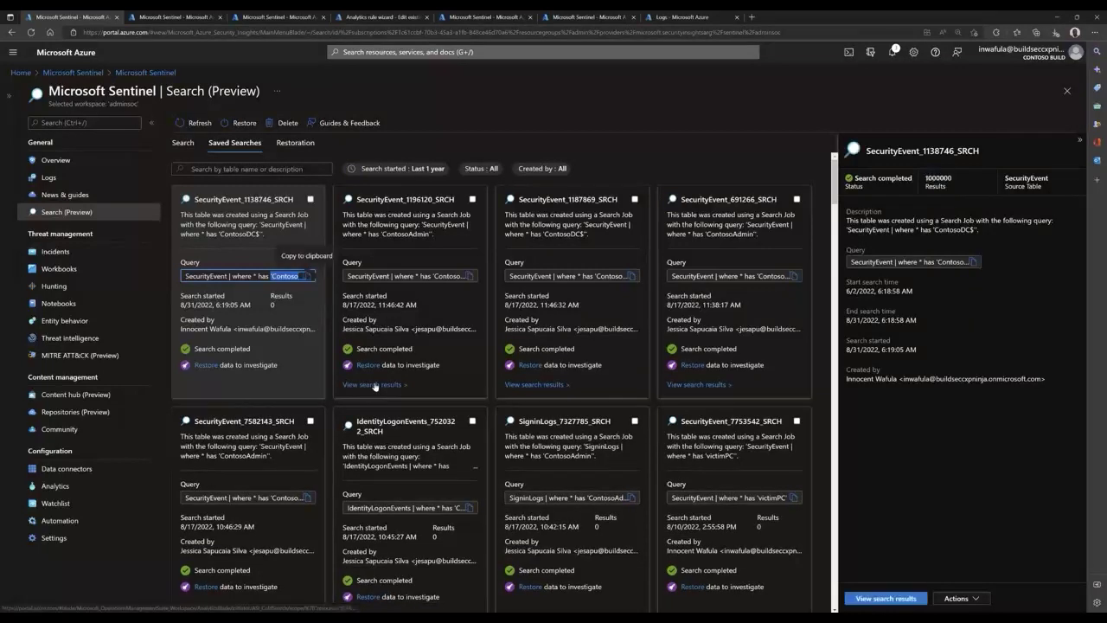
click(375, 386)
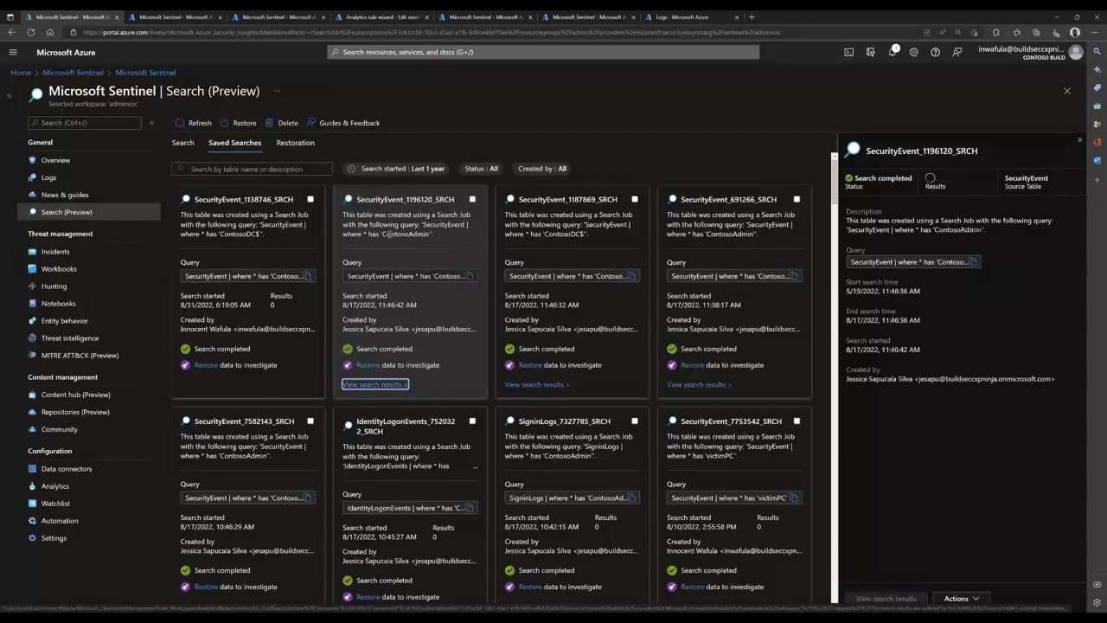
click(375, 384)
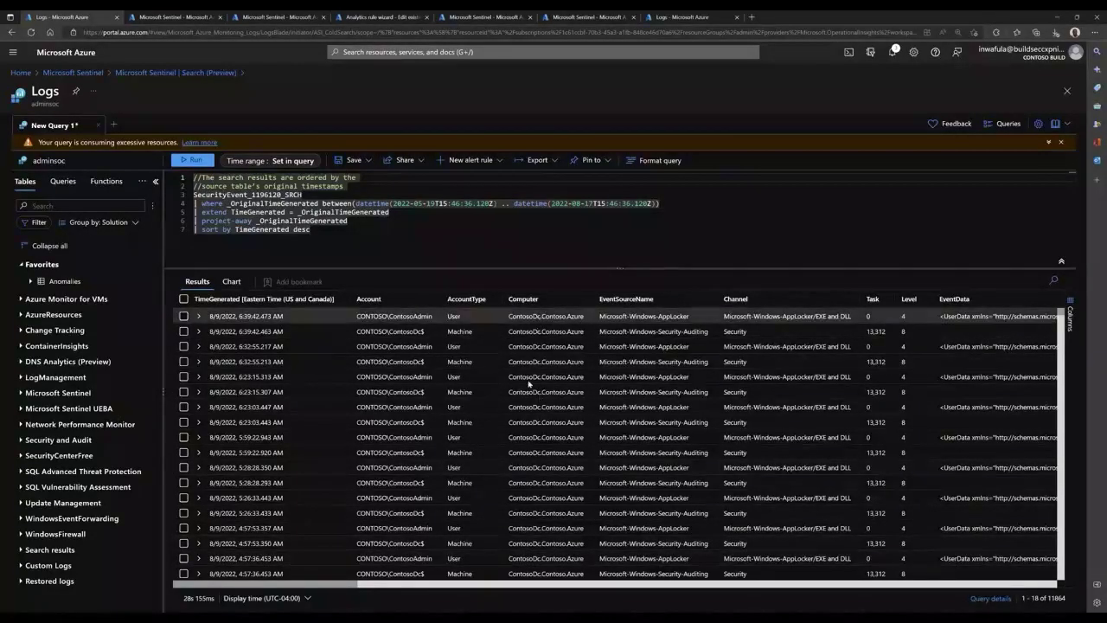
click(205, 75)
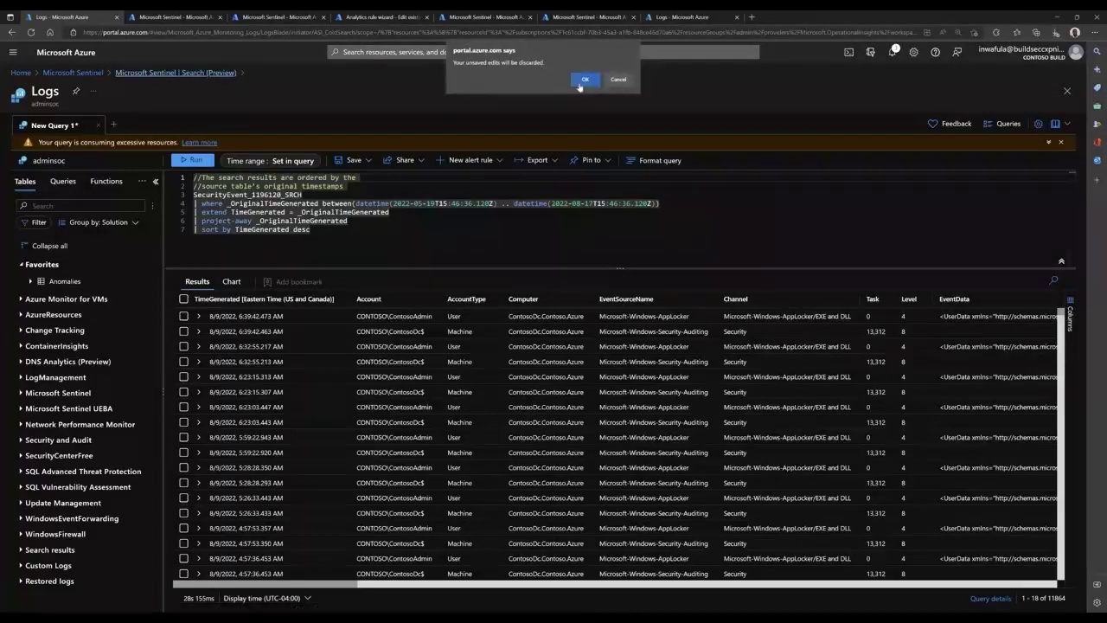
key(Return)
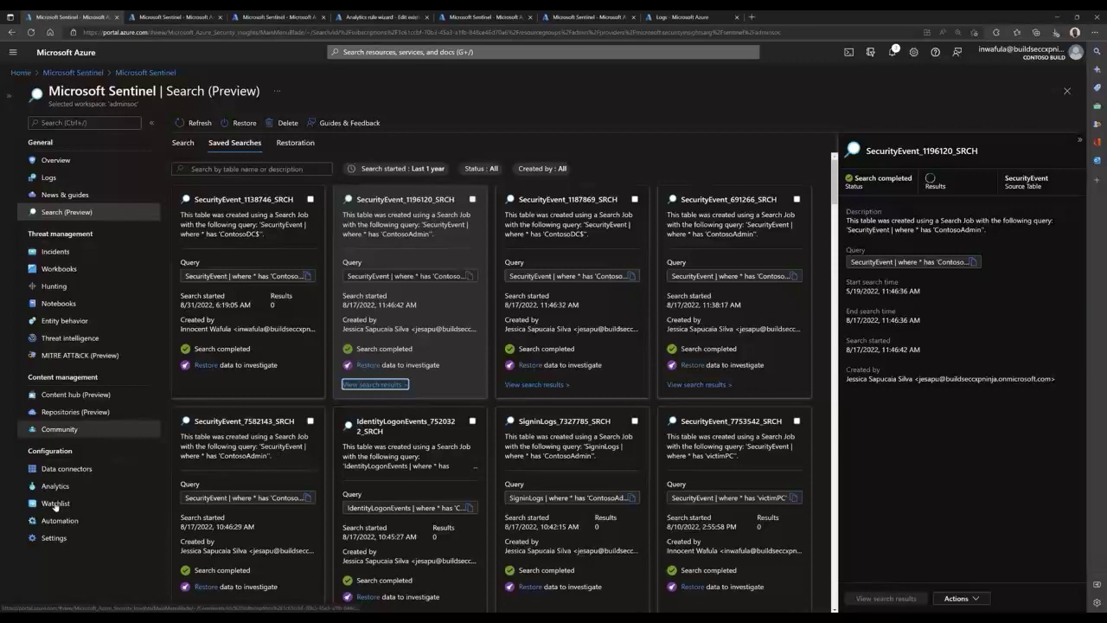
Close the newest "IW-Failed login attempts to Azure Portal" incident as "True Positive - suspicious activity" with the comment "Bem suspeito !".
click(57, 253)
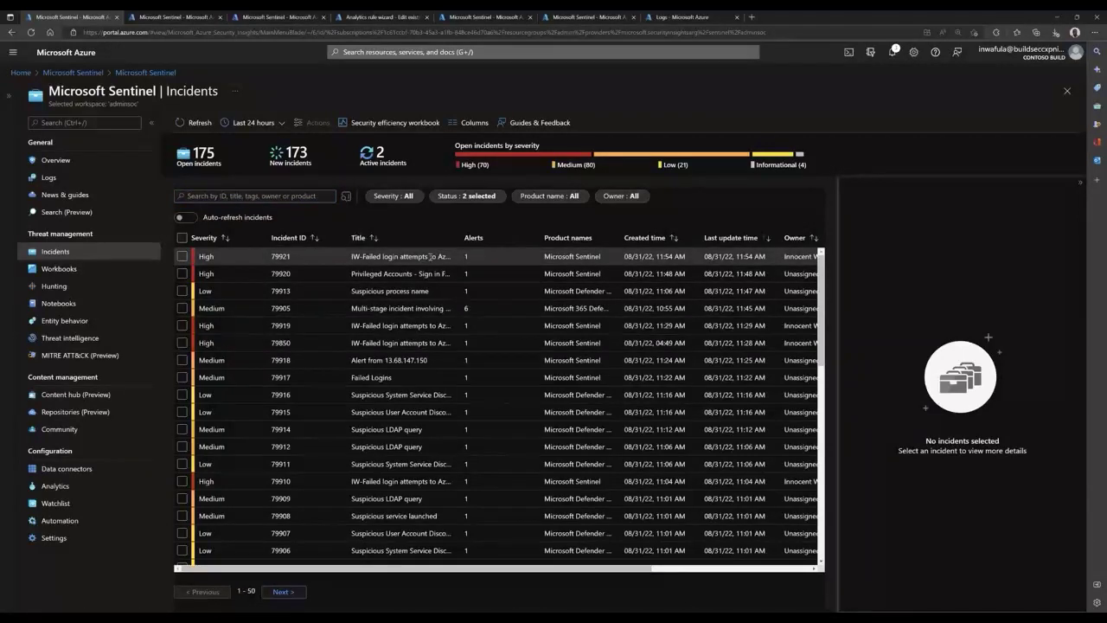
click(430, 256)
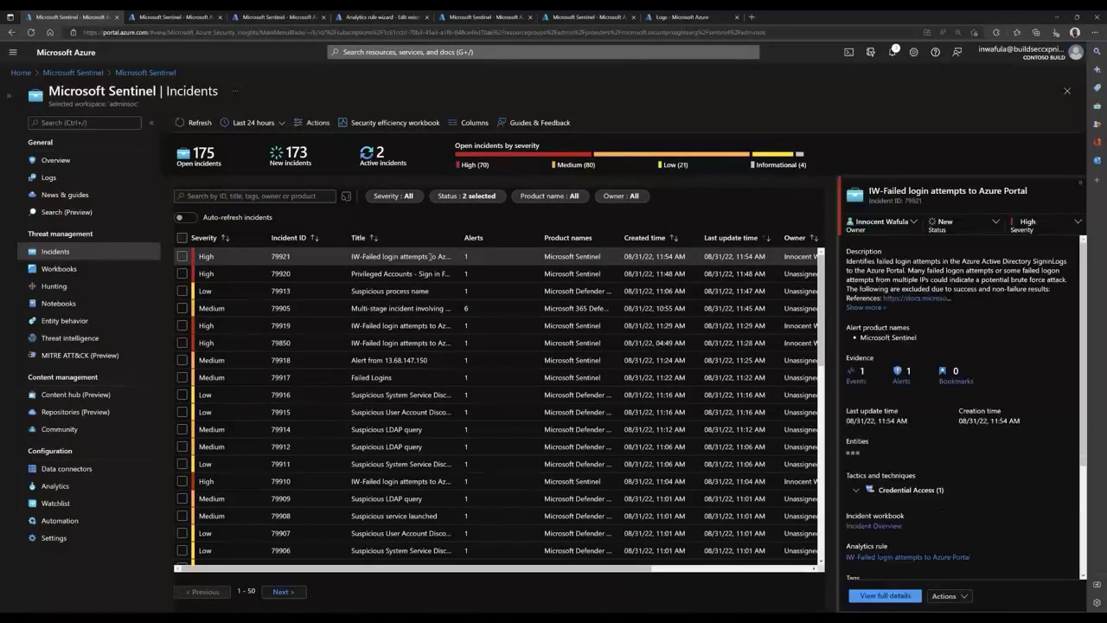
click(997, 221)
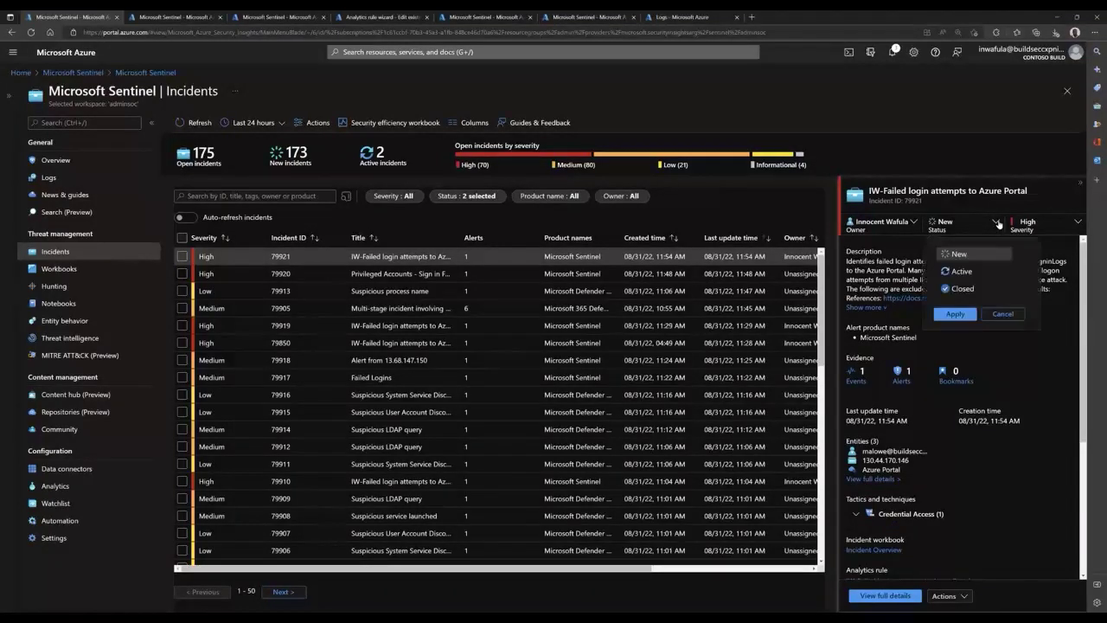
click(969, 290)
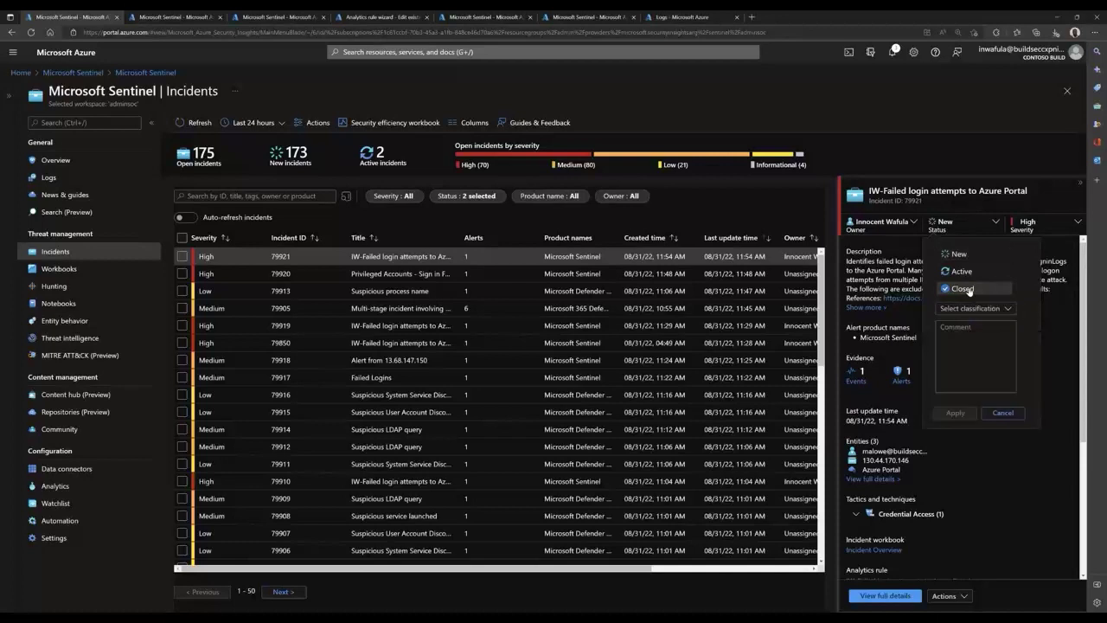
click(1008, 309)
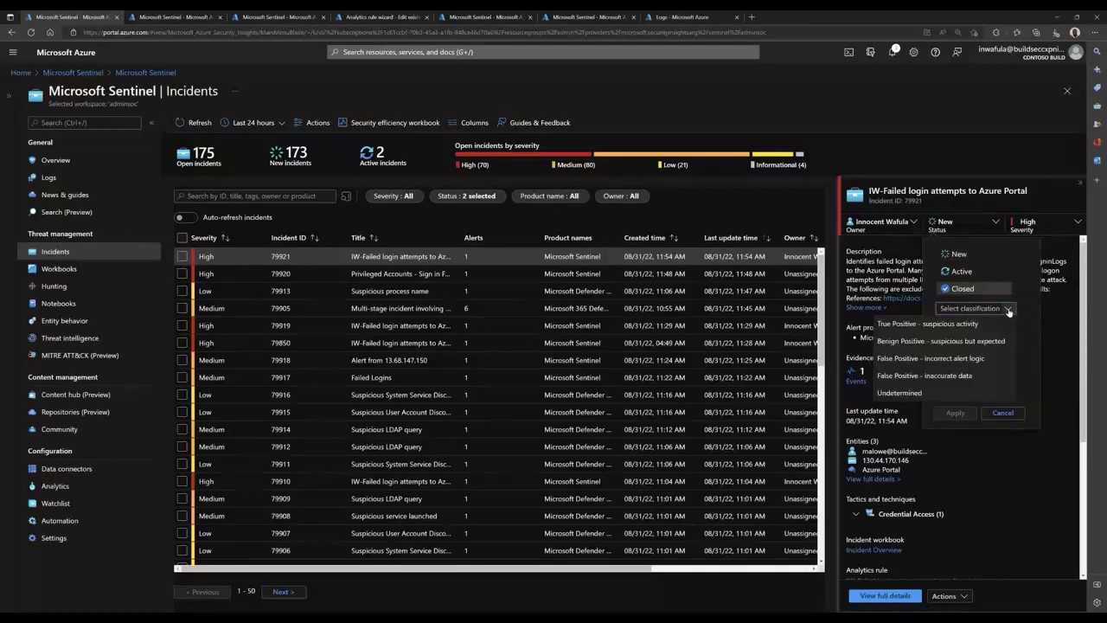
click(943, 326)
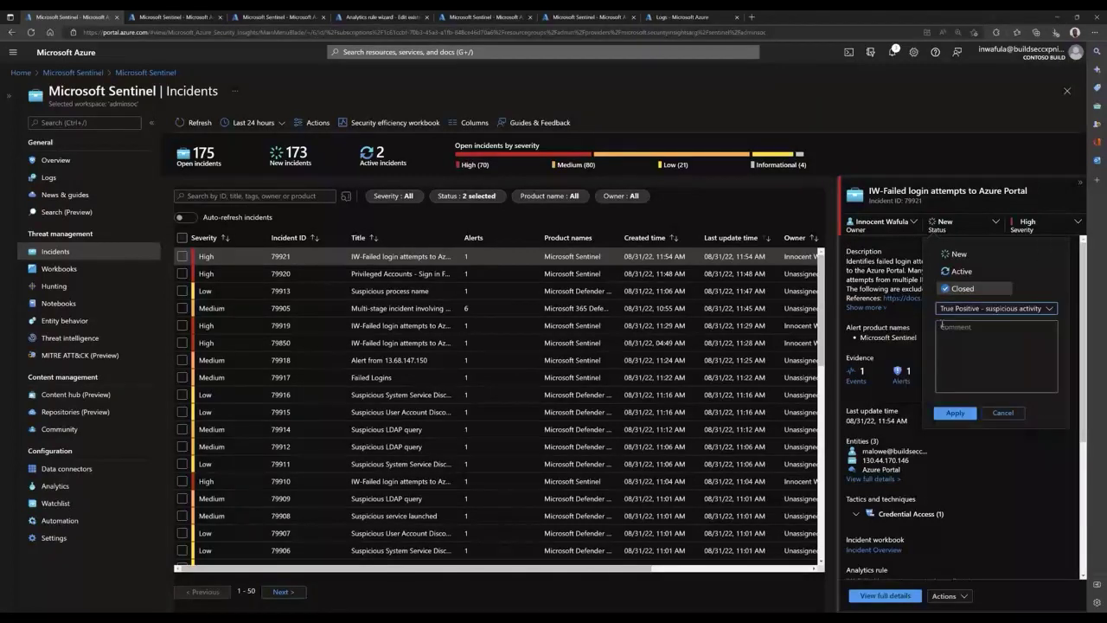
click(955, 337)
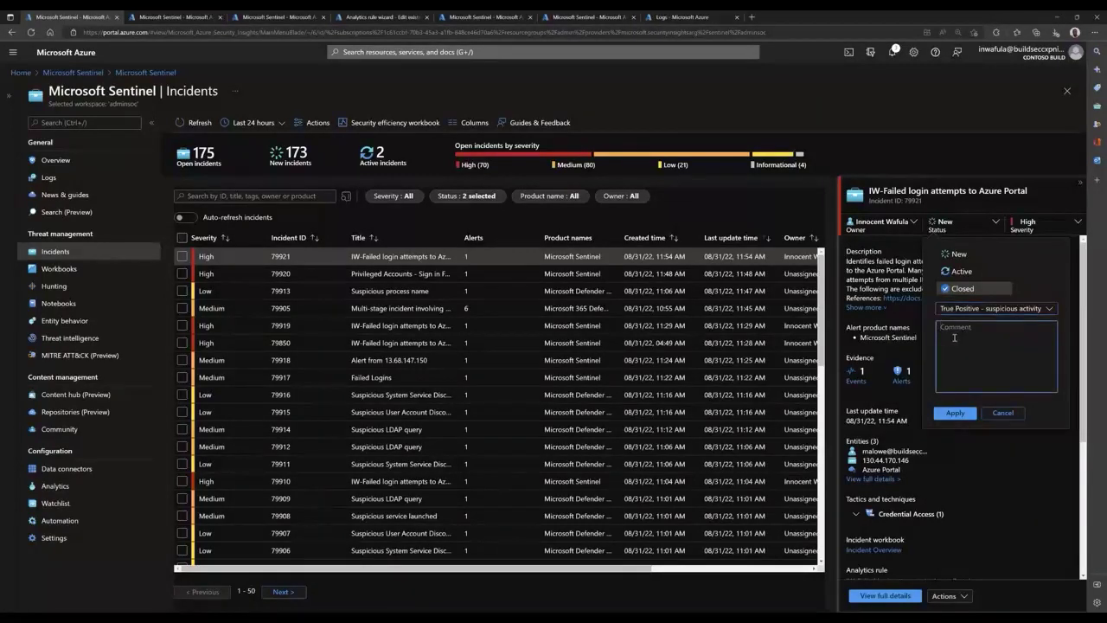
text(Ben)
text( suspe)
text(ito)
text( !)
click(956, 414)
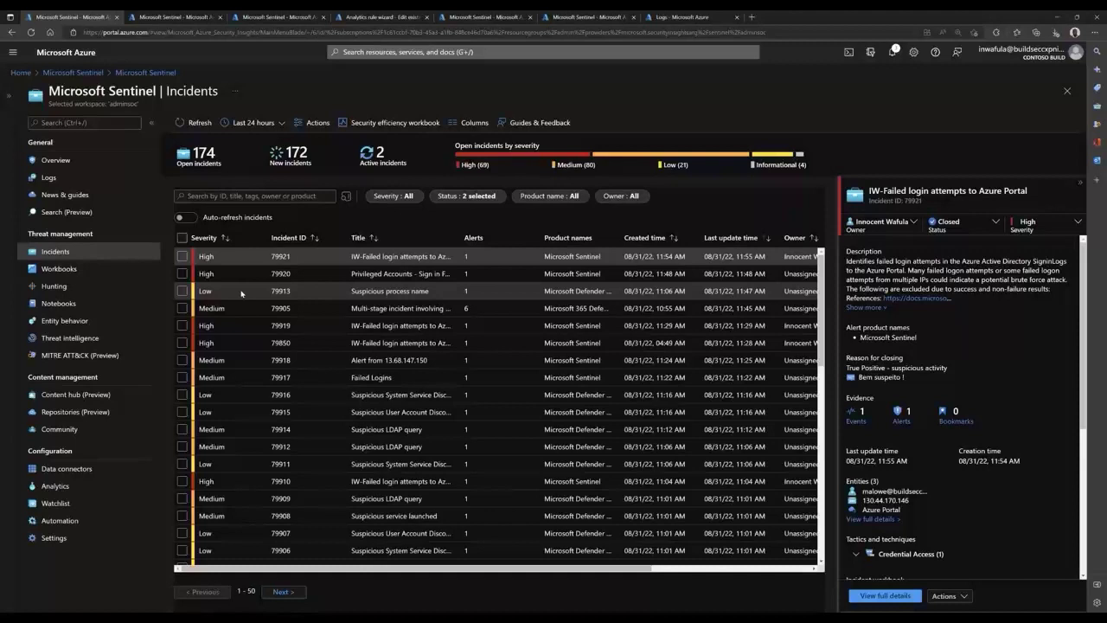
Examine the MITRE ATT&CK coverage for Account Manipulation and Drive-by Compromise, and show the active rule type filter options.
click(55, 355)
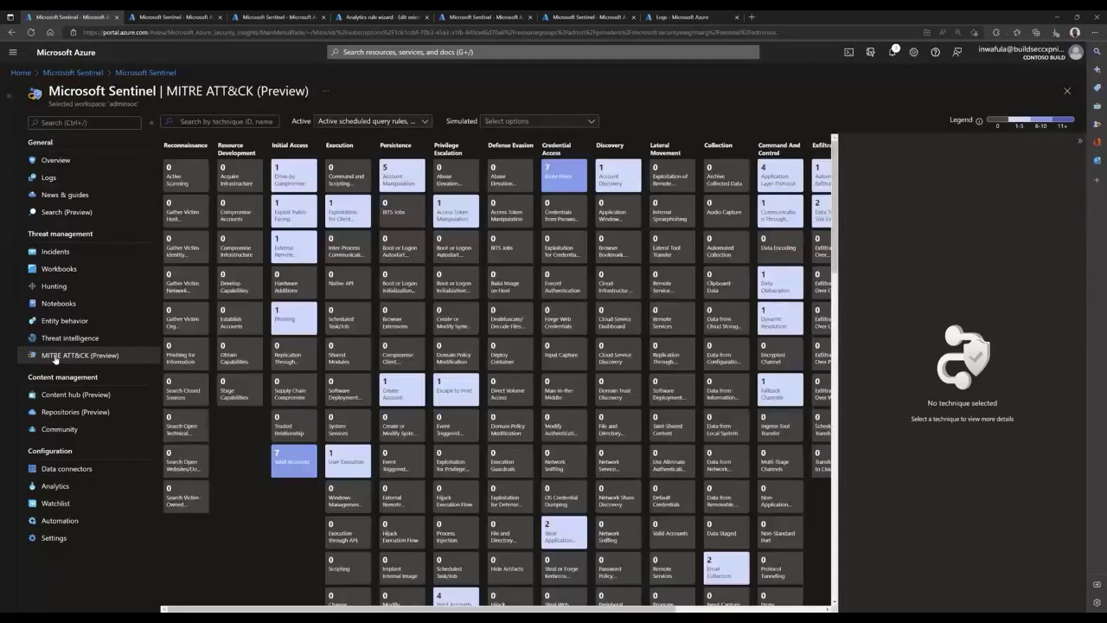
click(401, 180)
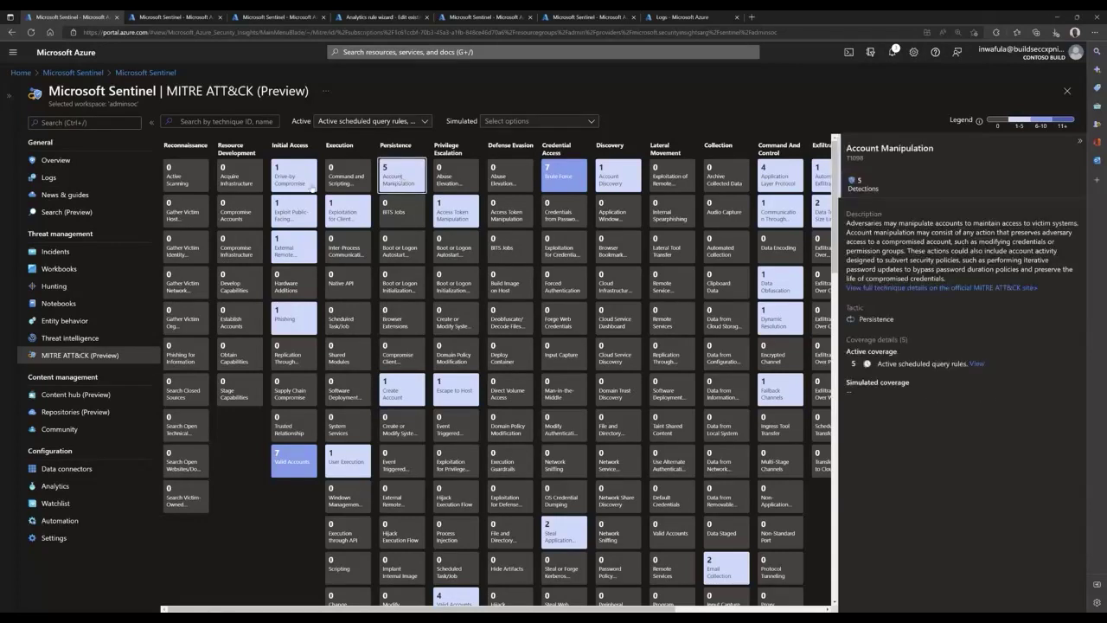
click(297, 179)
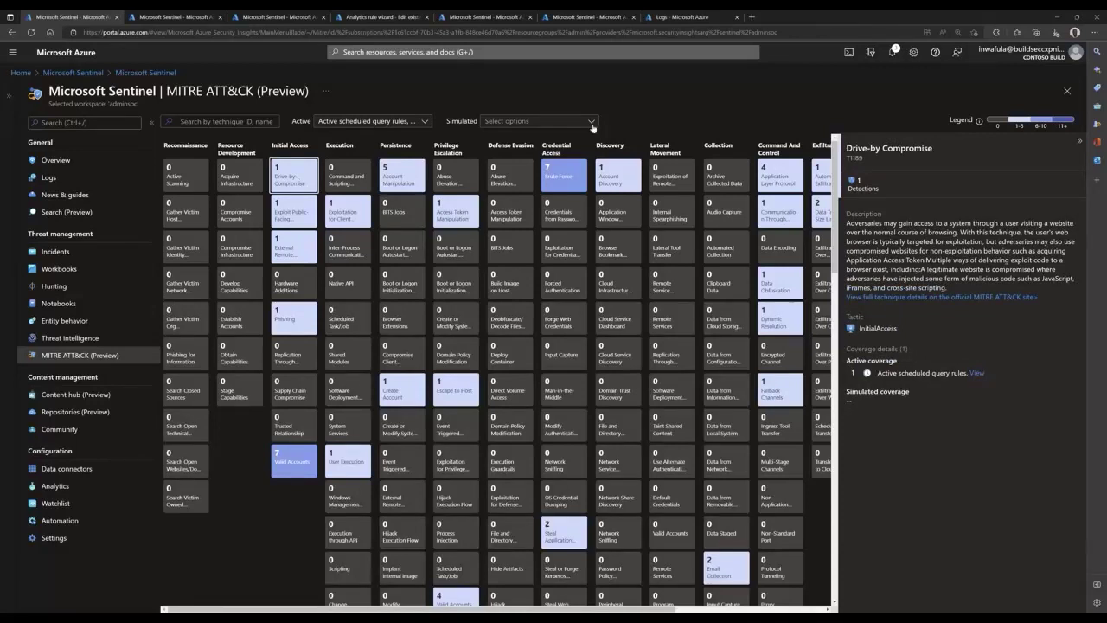
click(423, 125)
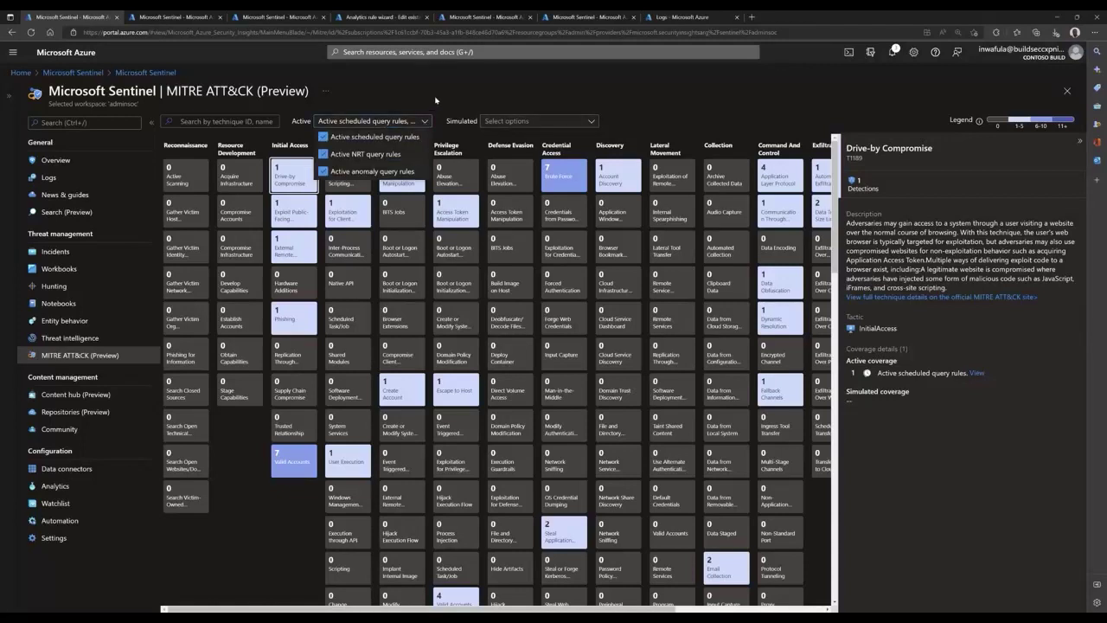
Add analytics rule templates, hunting queries and anomaly rule templates as simulated coverage in the MITRE ATT&CK matrix, keeping Drive-by Compromise selected.
click(592, 122)
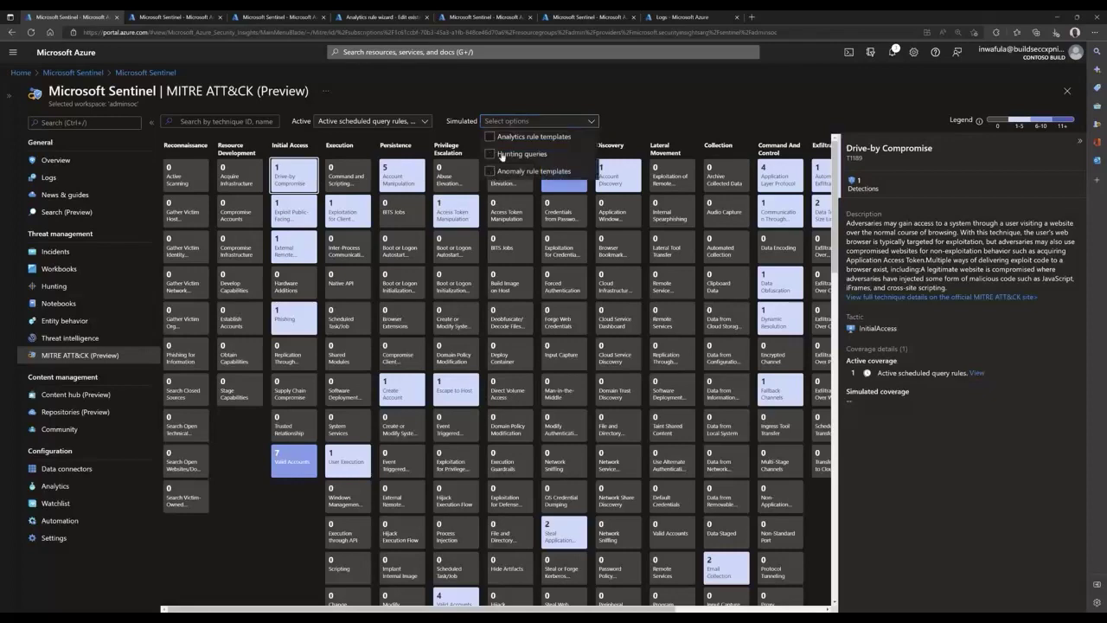
click(491, 138)
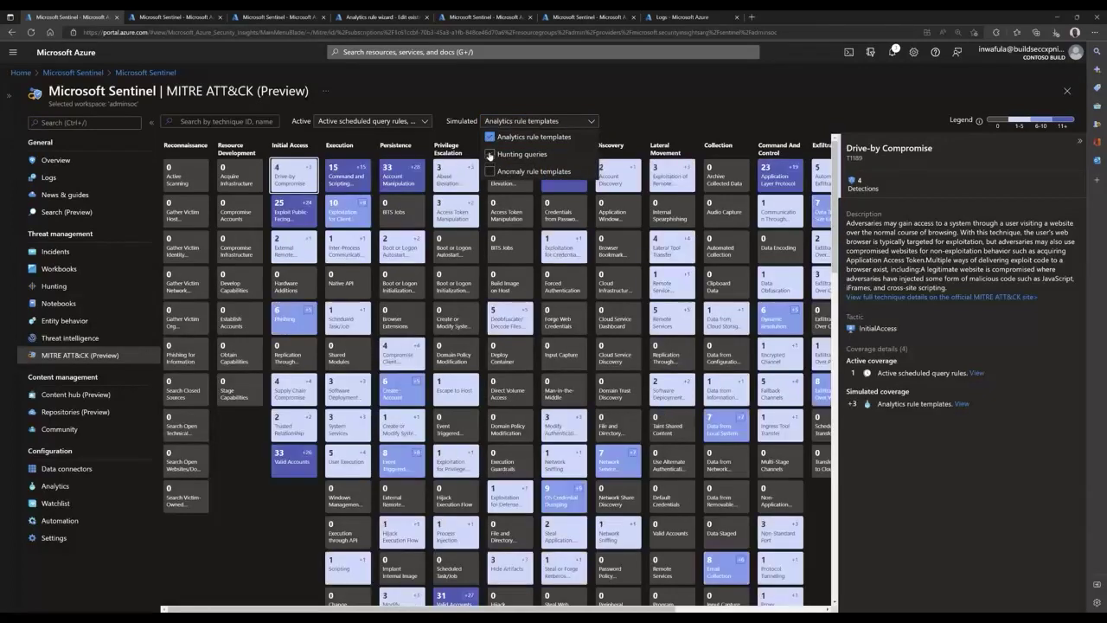
click(490, 154)
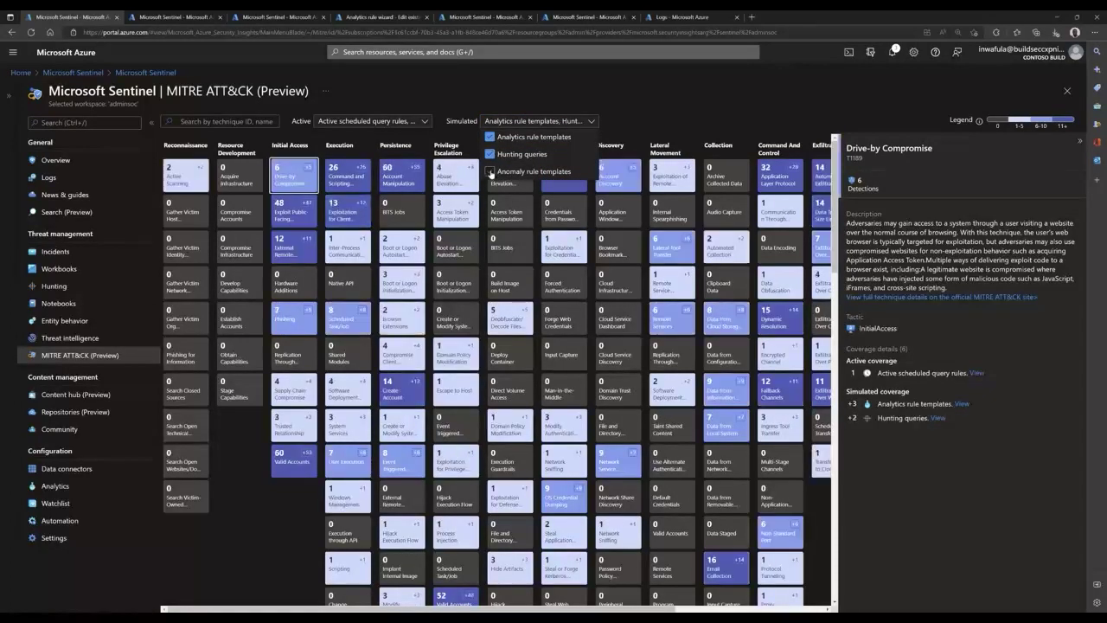
click(491, 172)
click(292, 184)
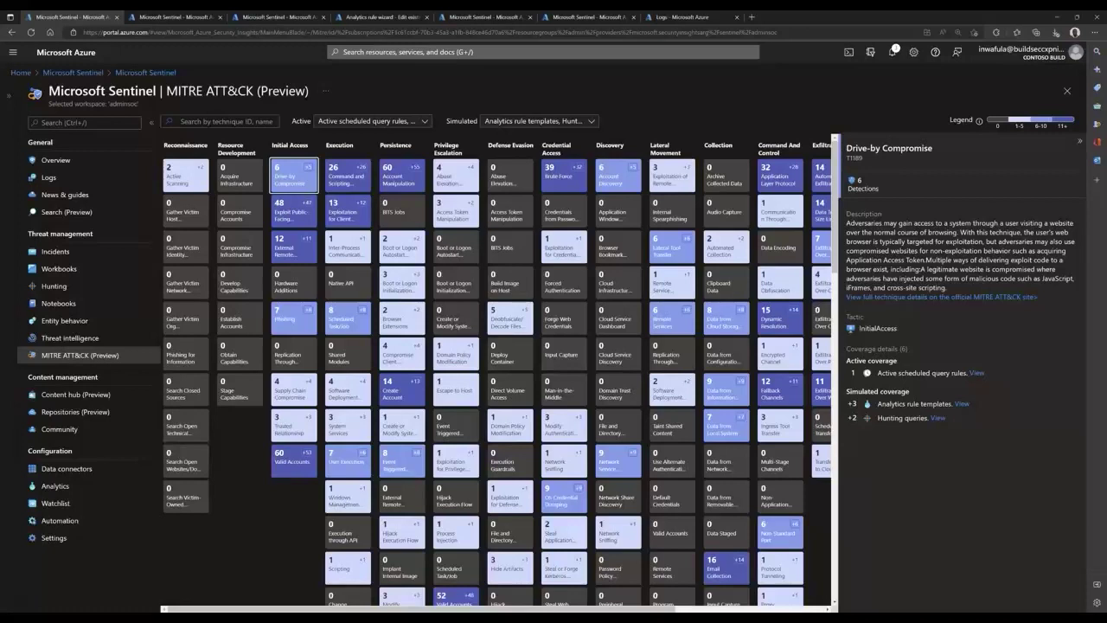
Switch to the open "IW-Failed login attempts to Azure Portal" analytics rule and examine its rule logic with the query editor expanded.
click(56, 486)
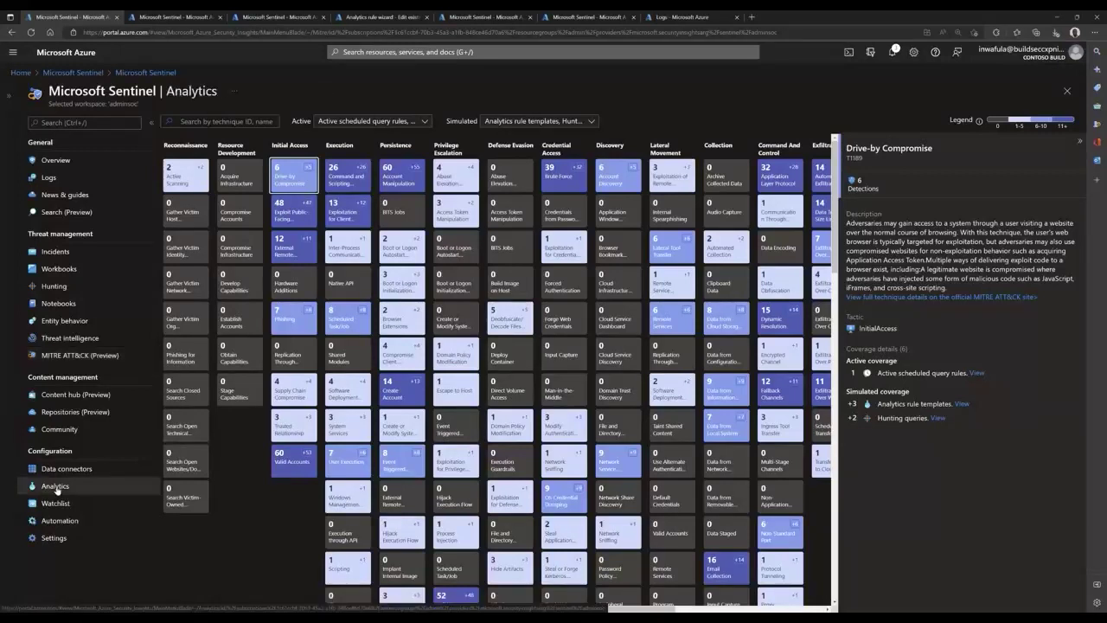
click(1067, 92)
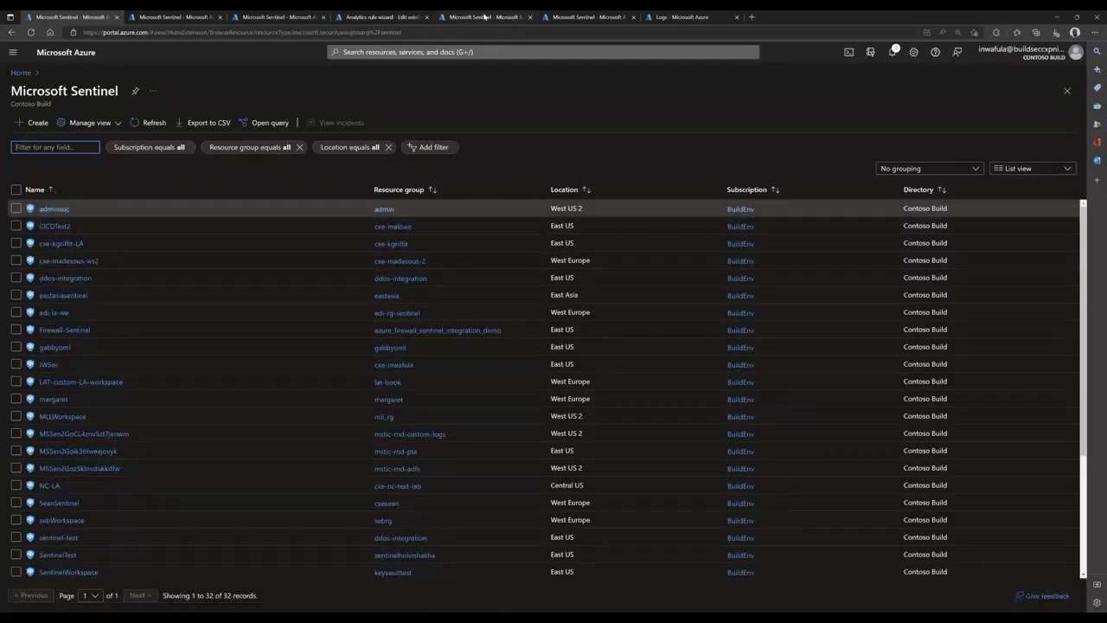
click(483, 16)
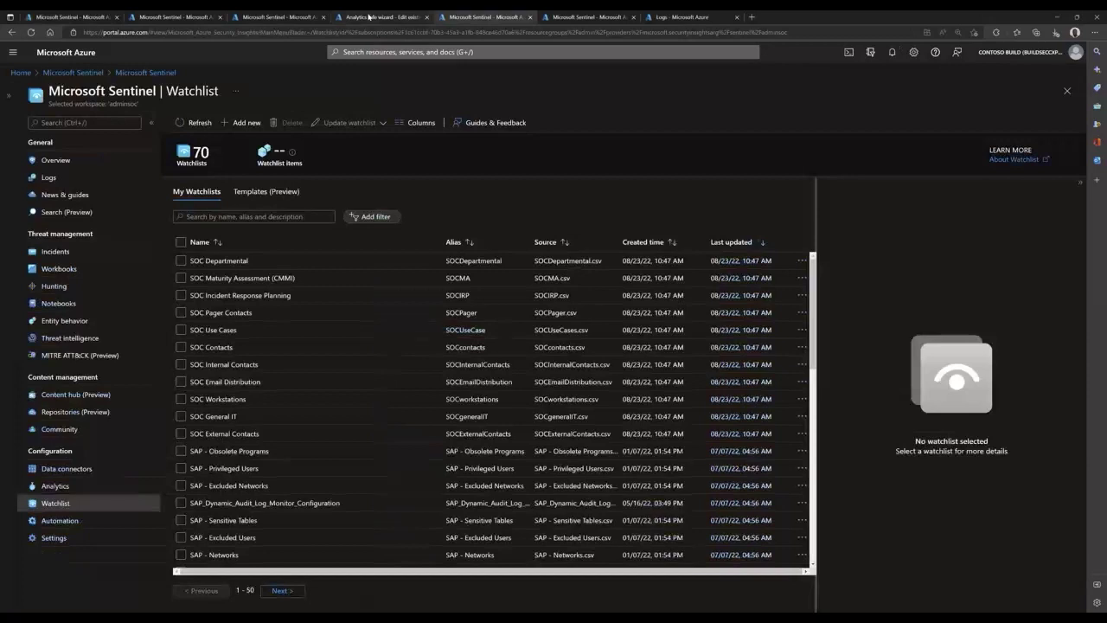
click(369, 16)
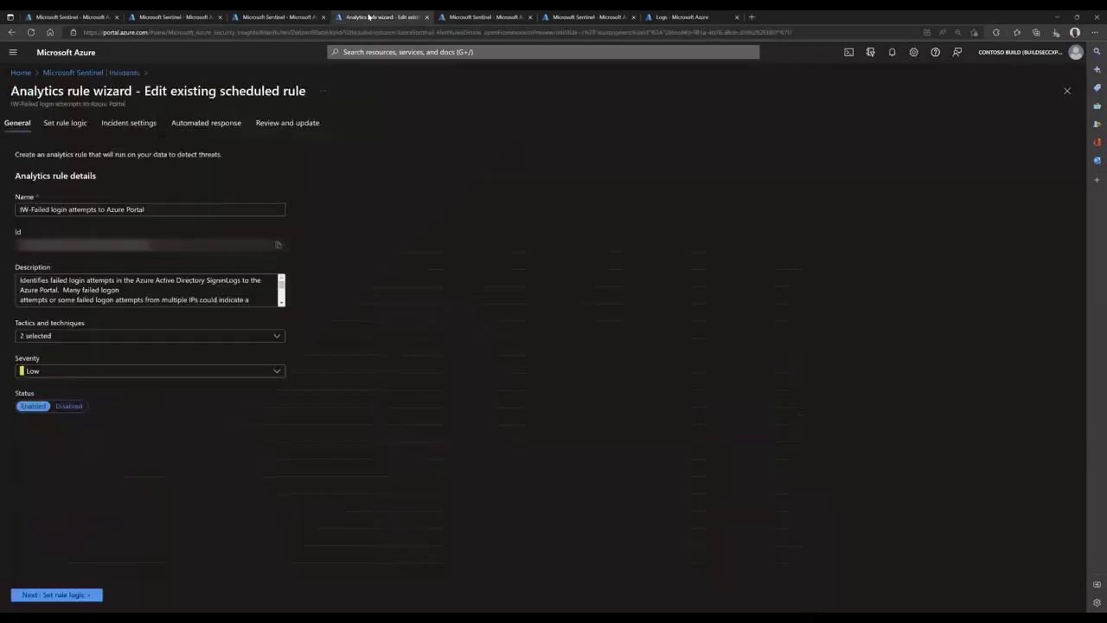
click(69, 127)
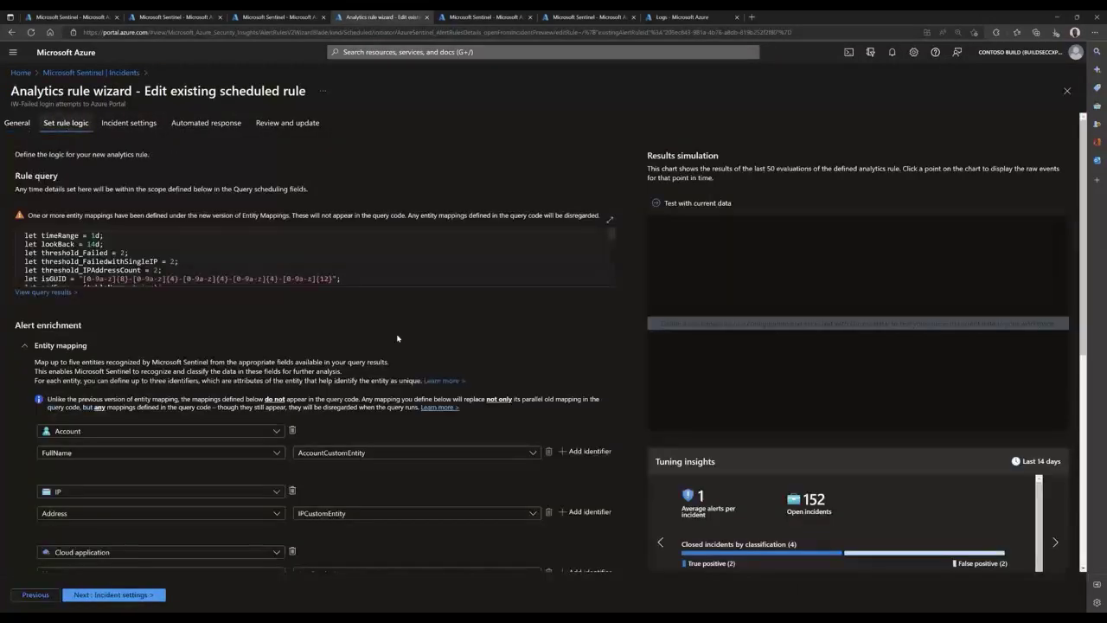
click(610, 222)
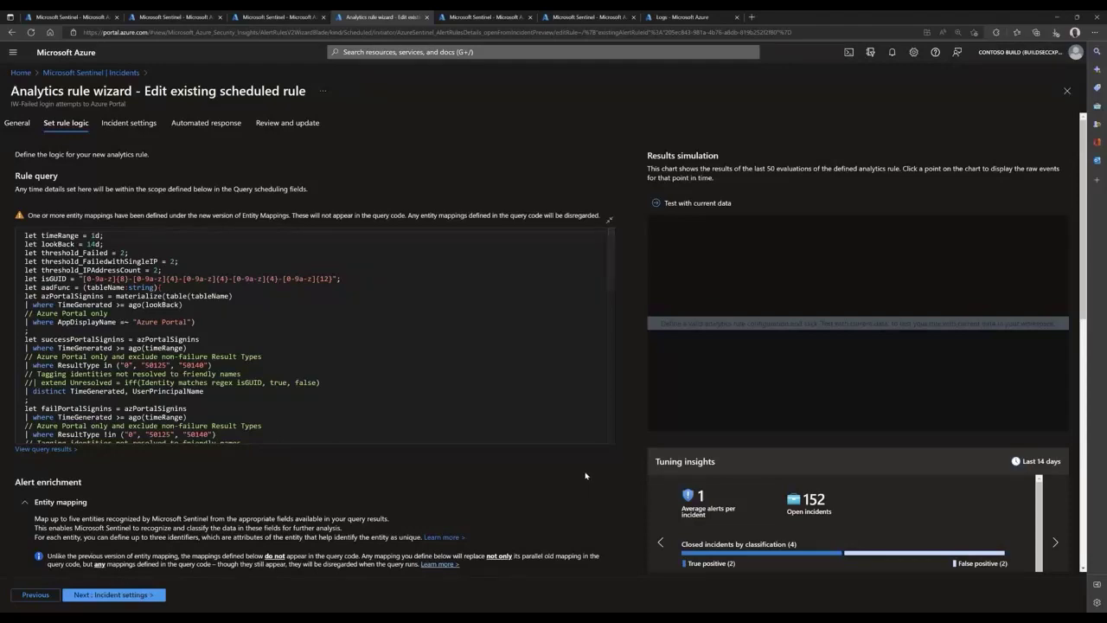
scroll(584, 406, down, 1)
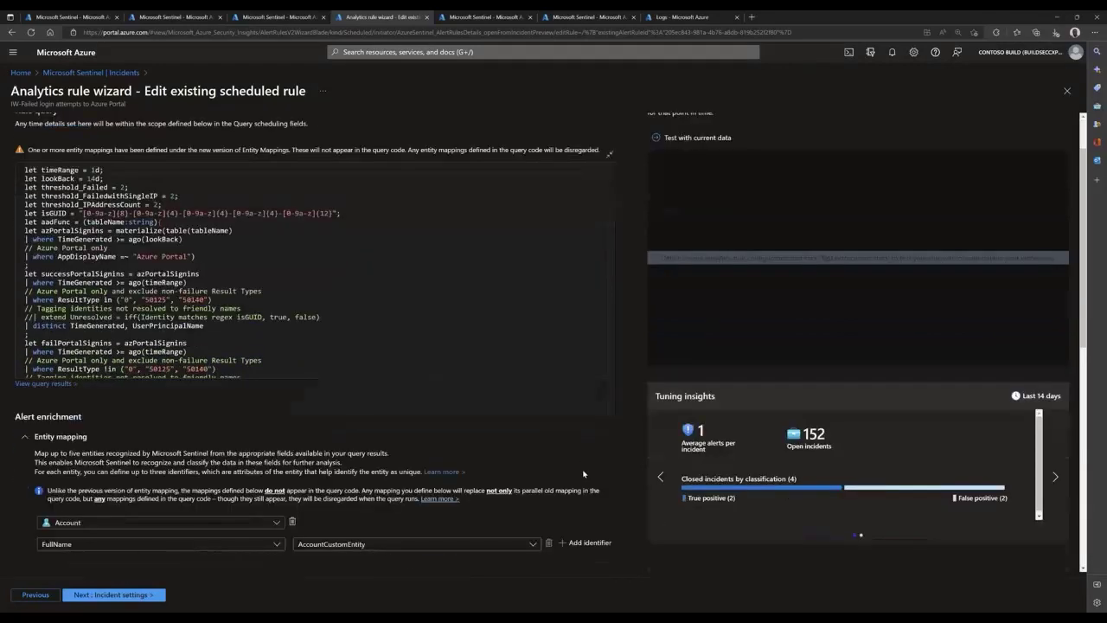
scroll(653, 260, up, 1)
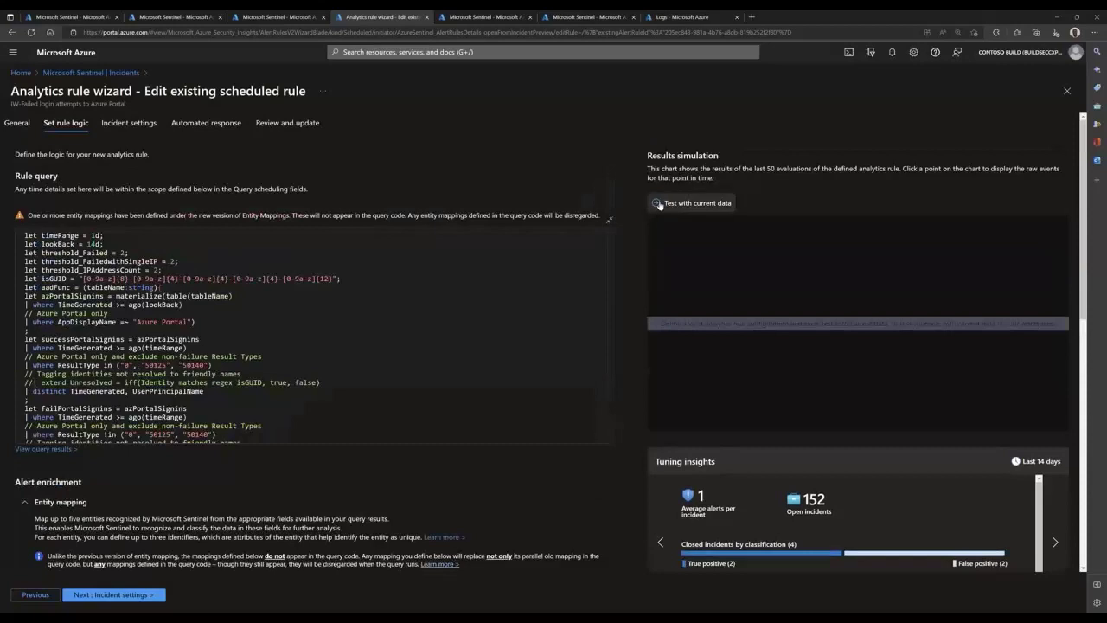
Simulate the rule with current data, view the raw events behind the chart's first peak, and return to the rule, discarding unsaved edits.
click(656, 205)
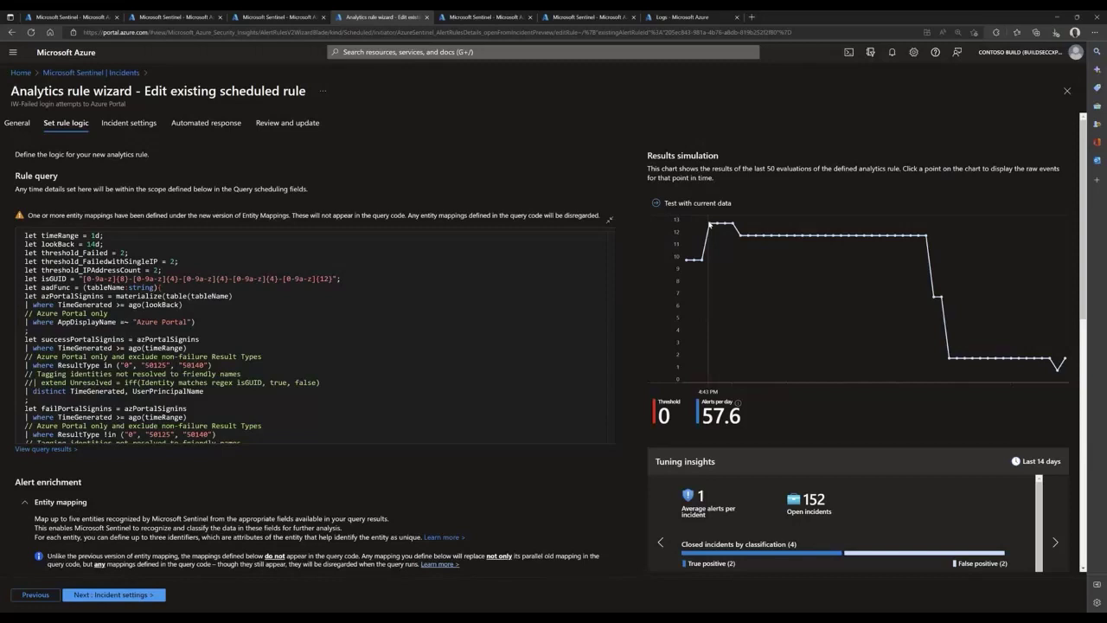
click(710, 224)
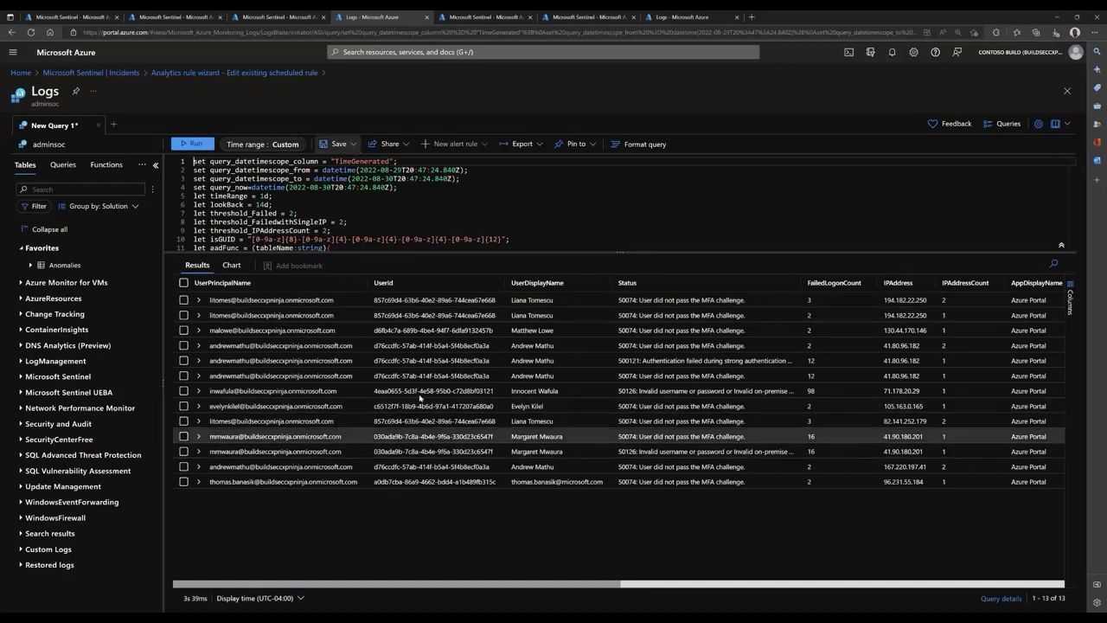
click(264, 73)
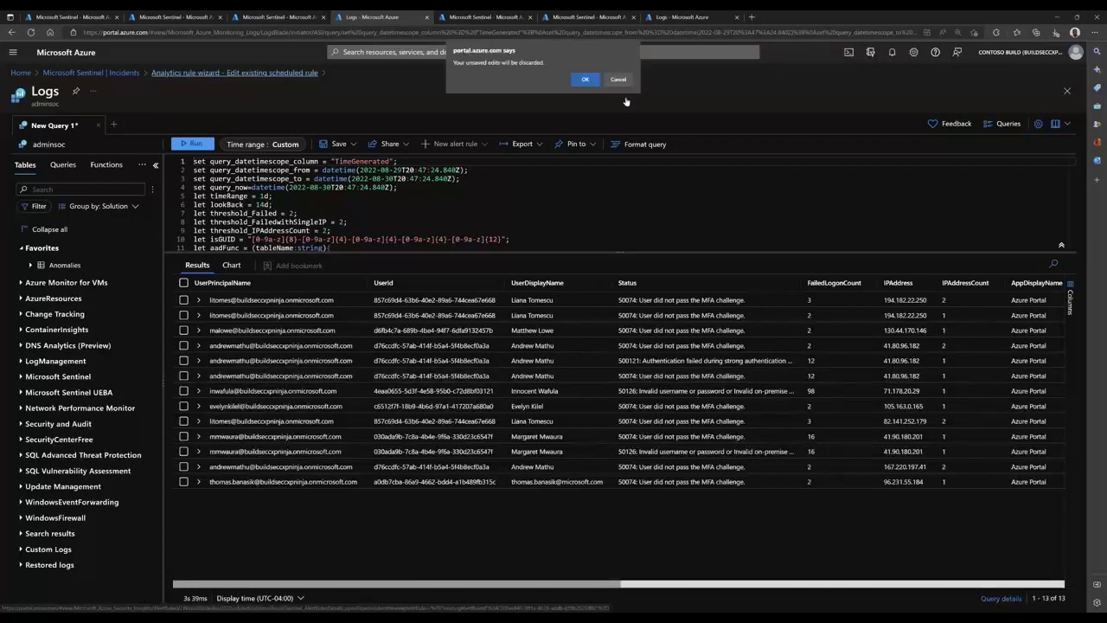
click(585, 80)
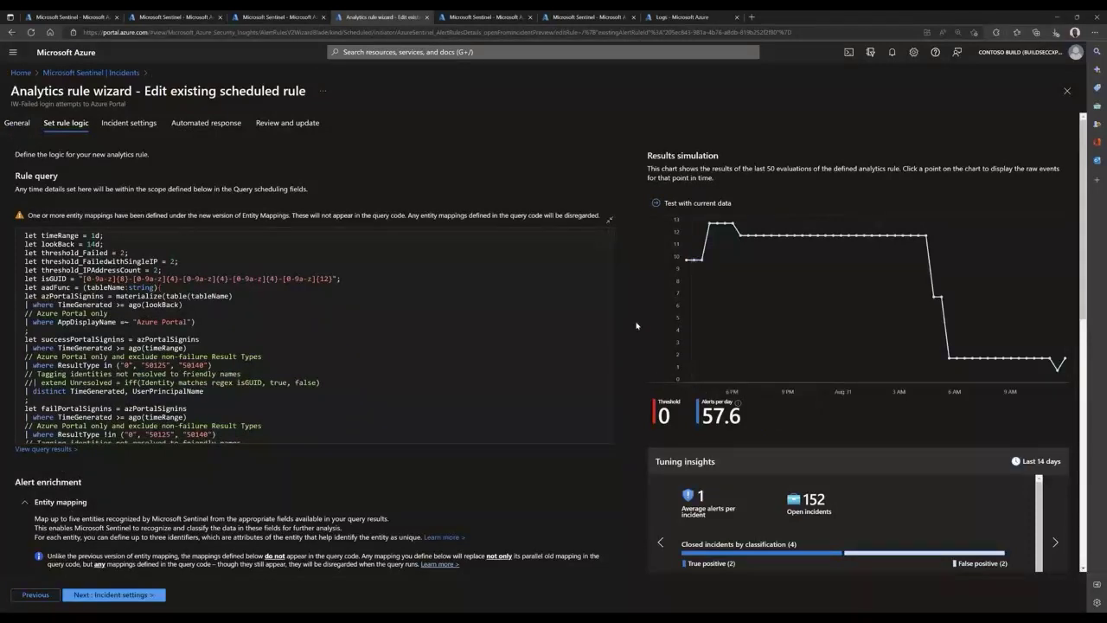
click(710, 224)
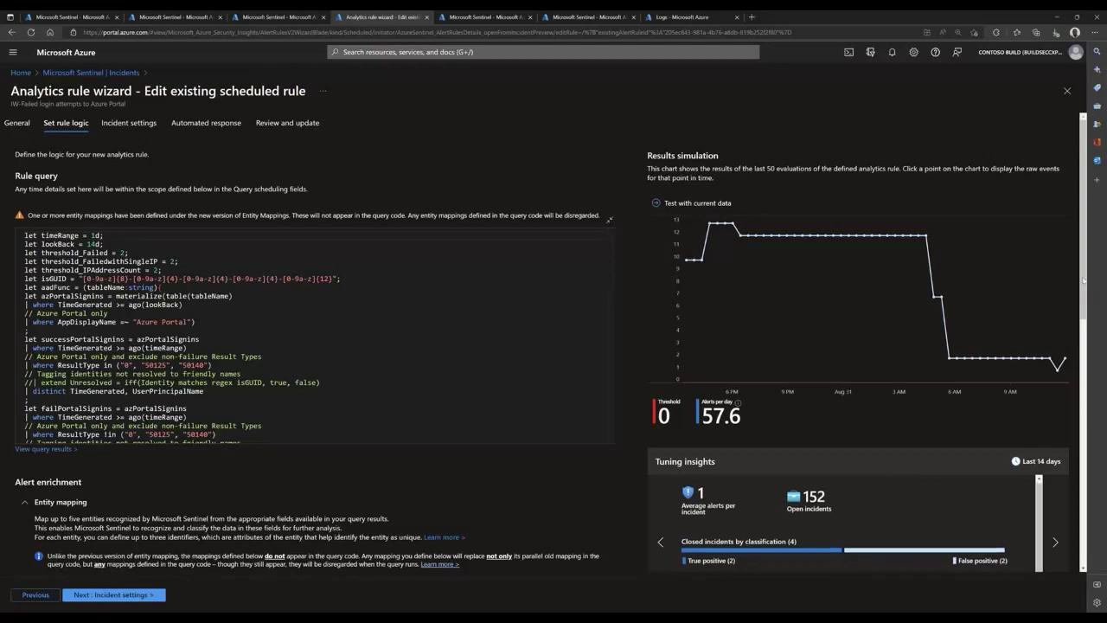
Examine the rule's tuning insights, covering both the closed incident classification and the top entities appearing in alerts.
drag(1084, 280, 1084, 319)
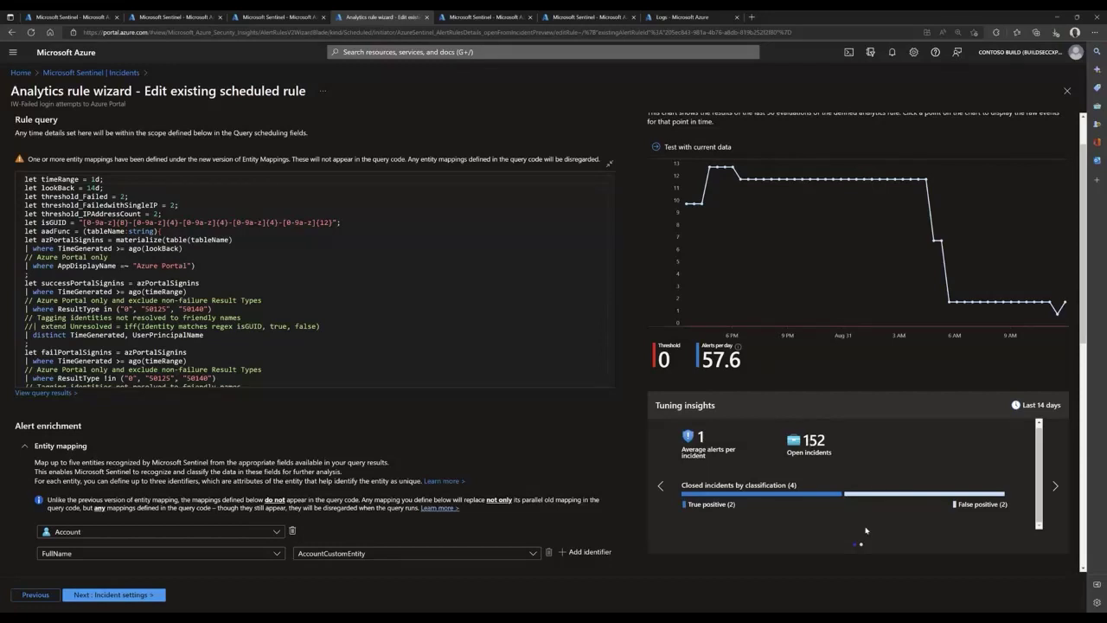
click(1057, 488)
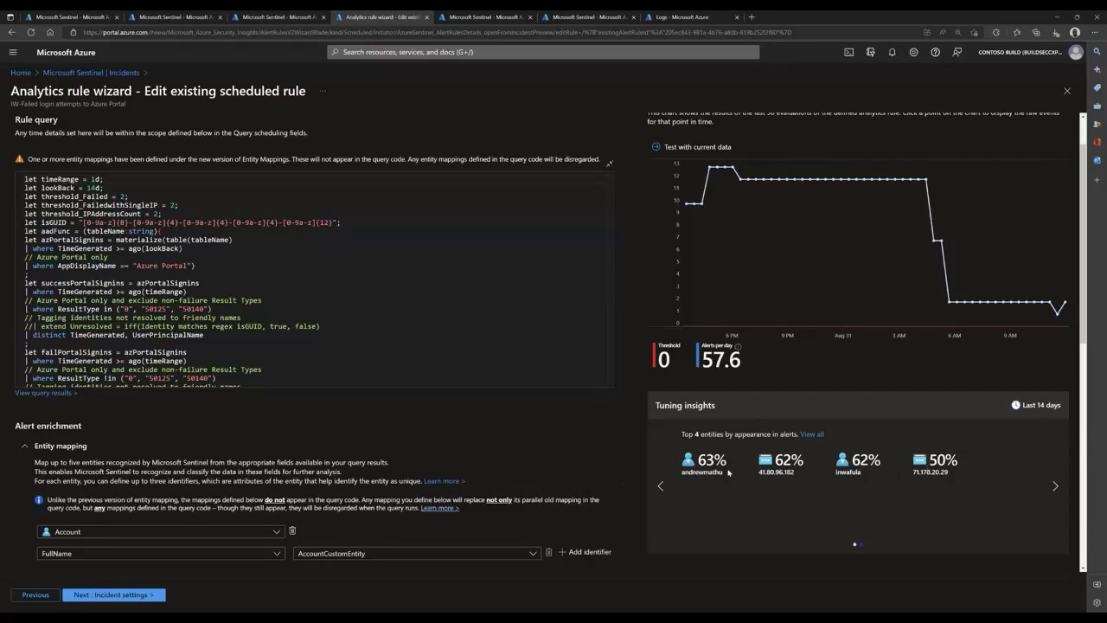
click(661, 487)
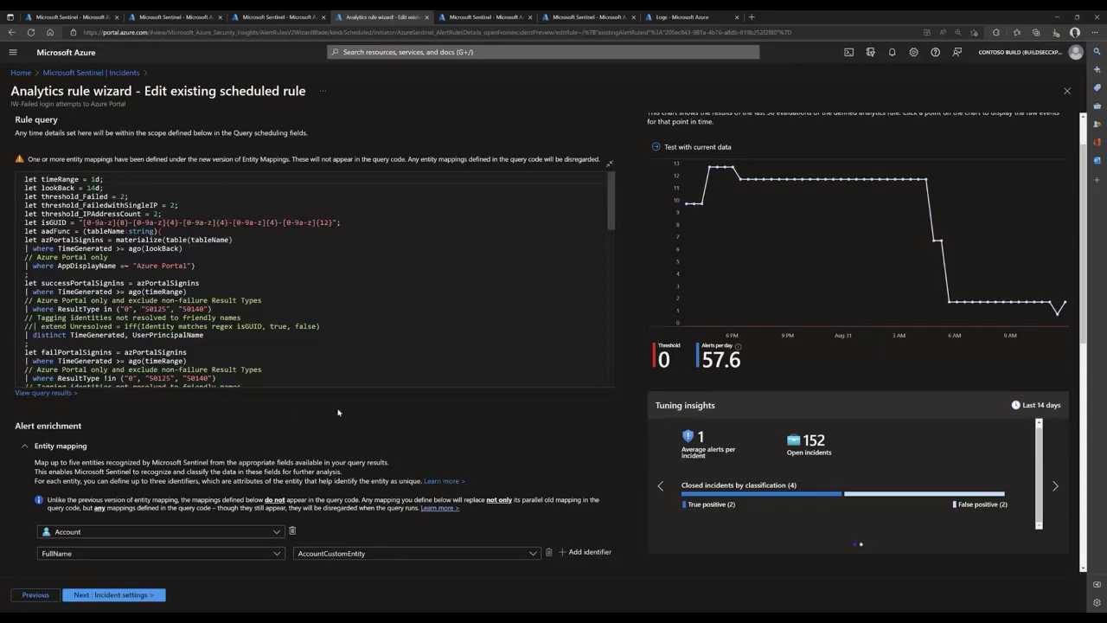
Compare the rule's entity mapping, query scheduling and alert threshold settings with the results simulation and the rule query.
scroll(362, 442, down, 2)
scroll(361, 442, down, 3)
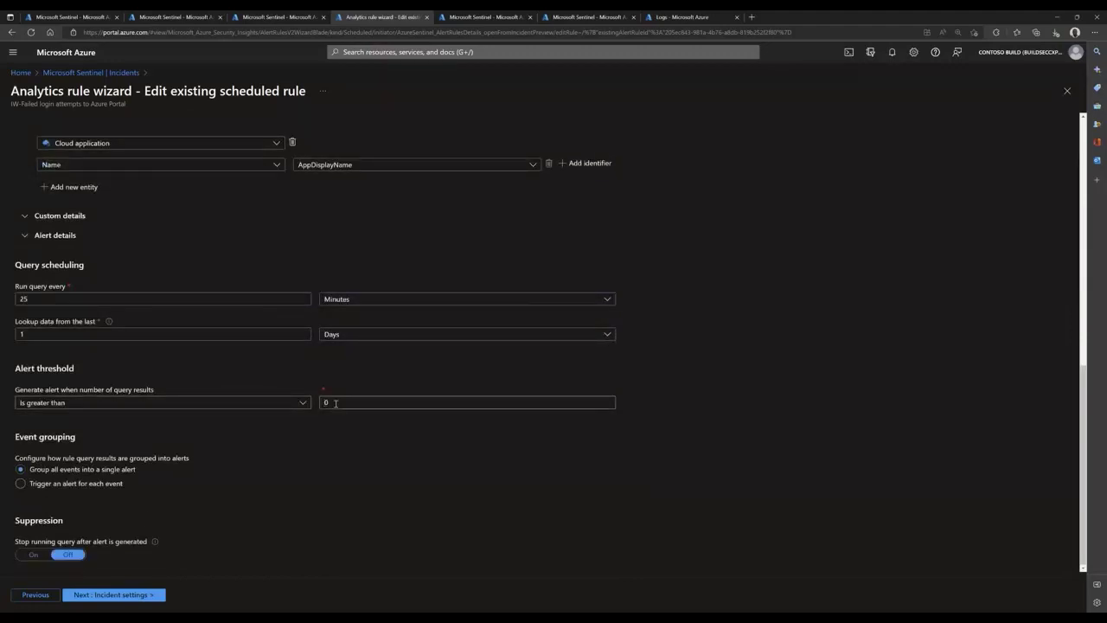
scroll(511, 506, up, 4)
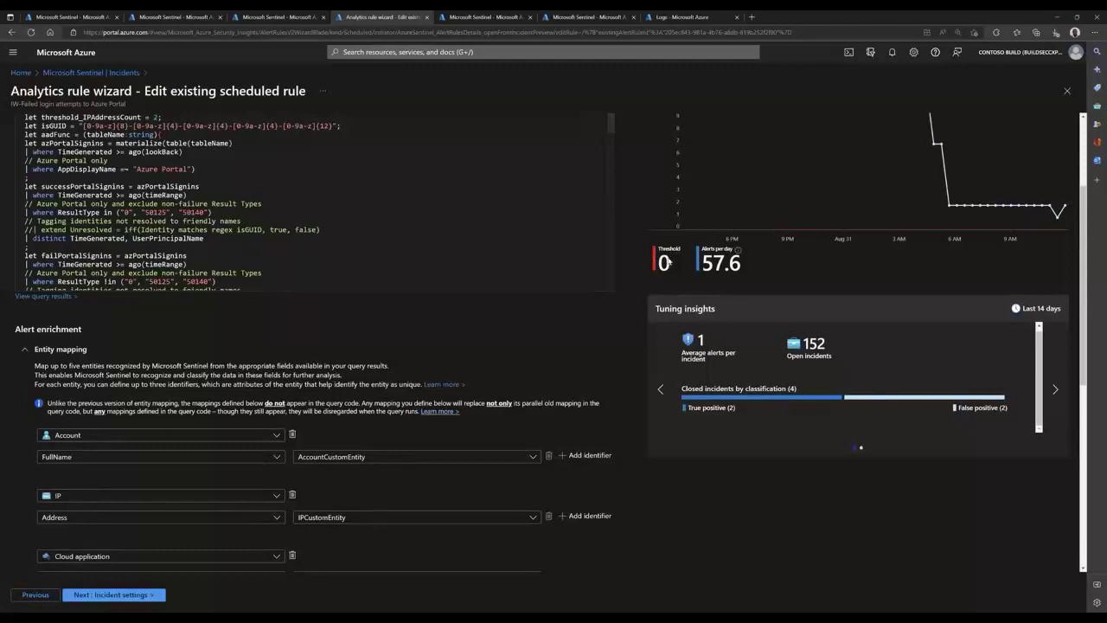
scroll(440, 503, down, 1)
scroll(440, 504, down, 4)
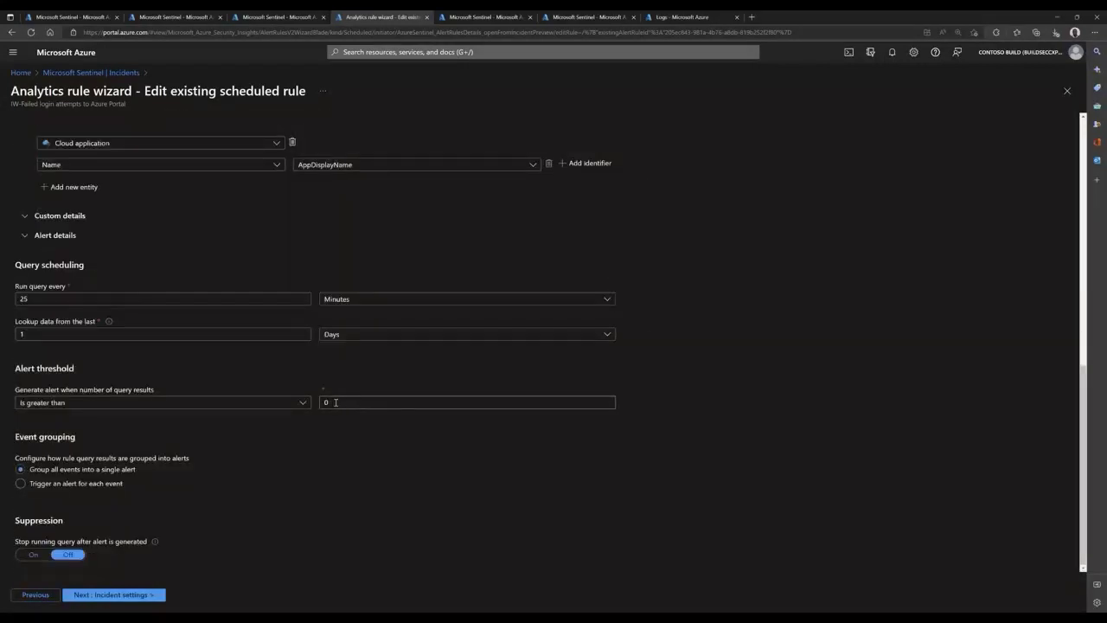
scroll(579, 539, up, 3)
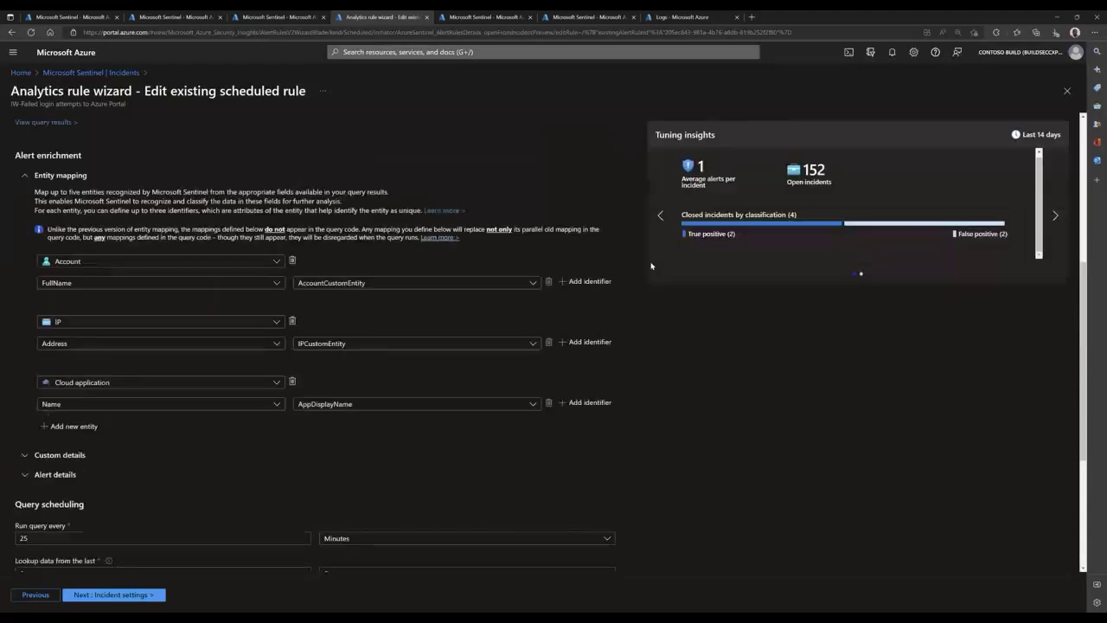
scroll(657, 268, up, 4)
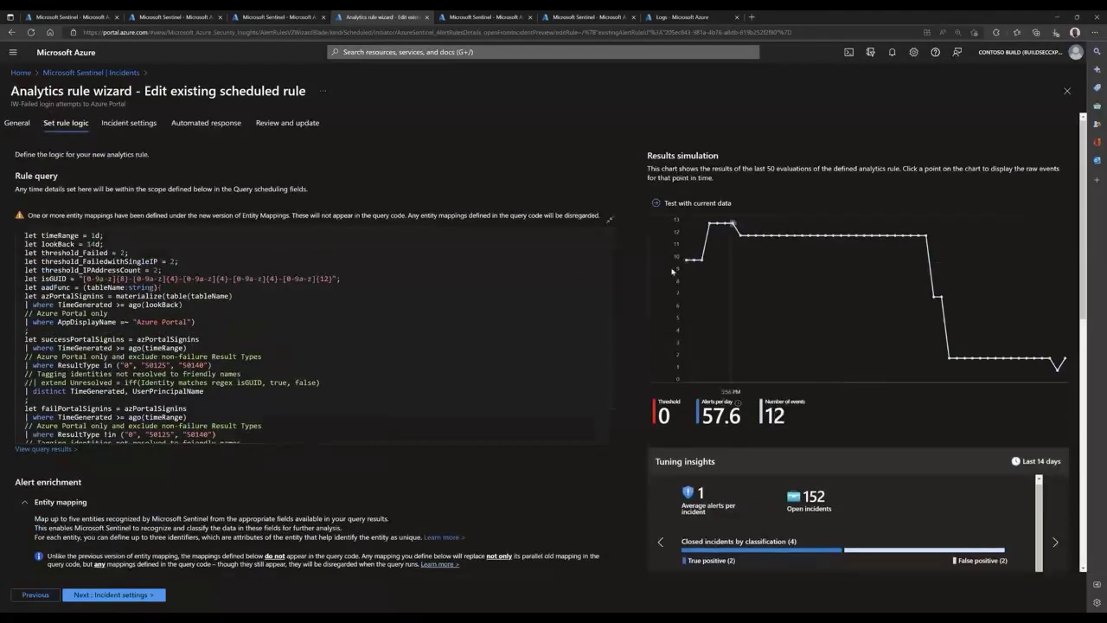
click(230, 322)
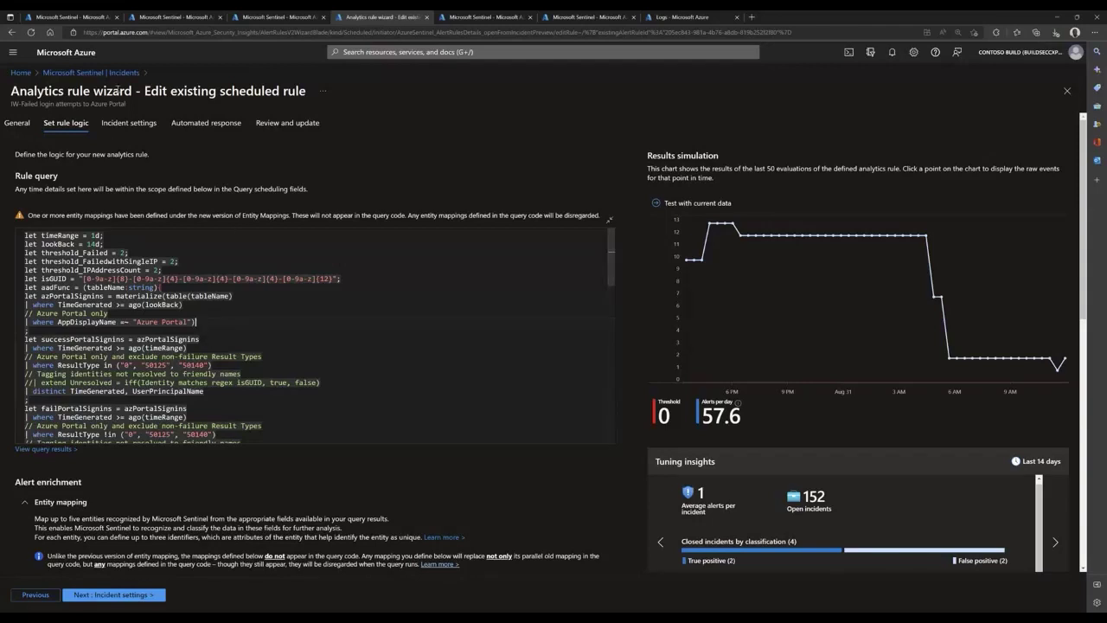
Leave the rule wizard for the workspace's watchlists, check the watchlist templates, and look through the existing watchlists.
click(100, 73)
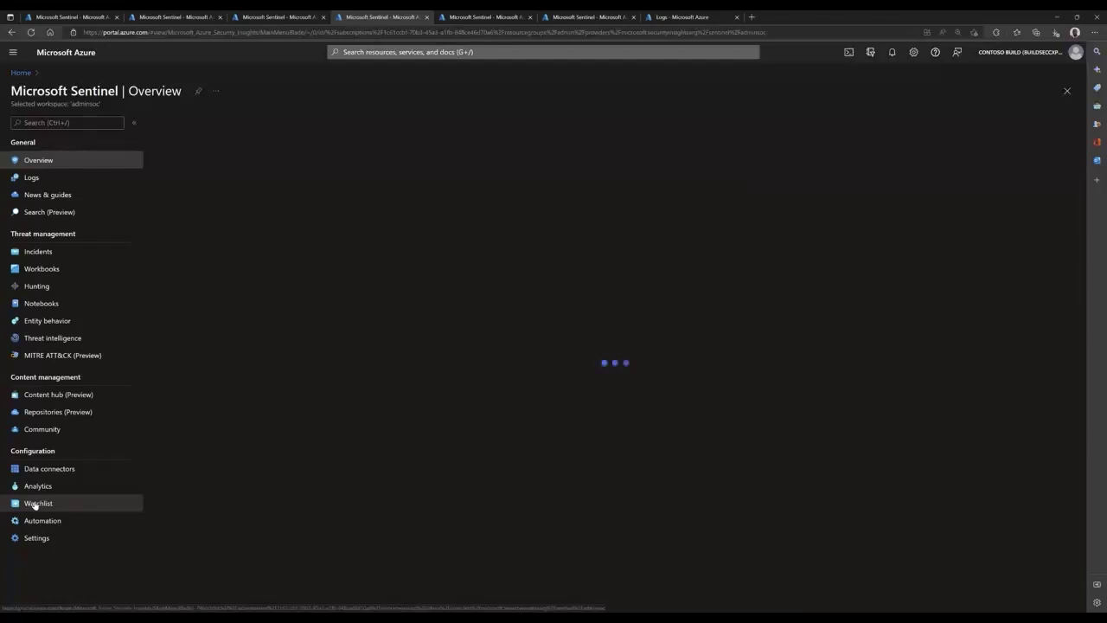
click(34, 504)
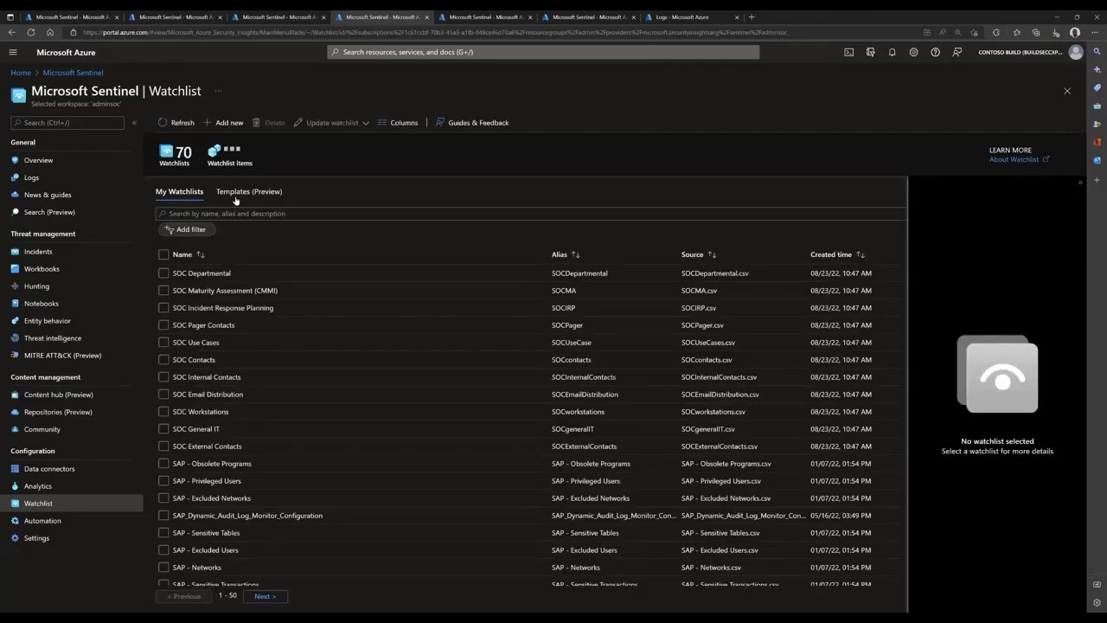
click(236, 197)
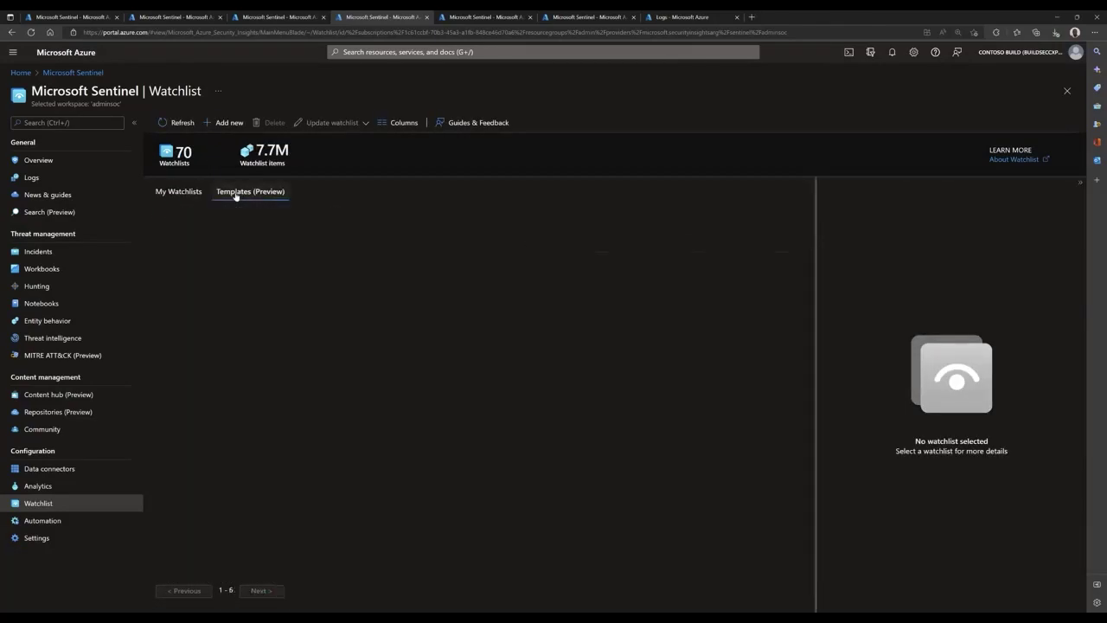
click(171, 193)
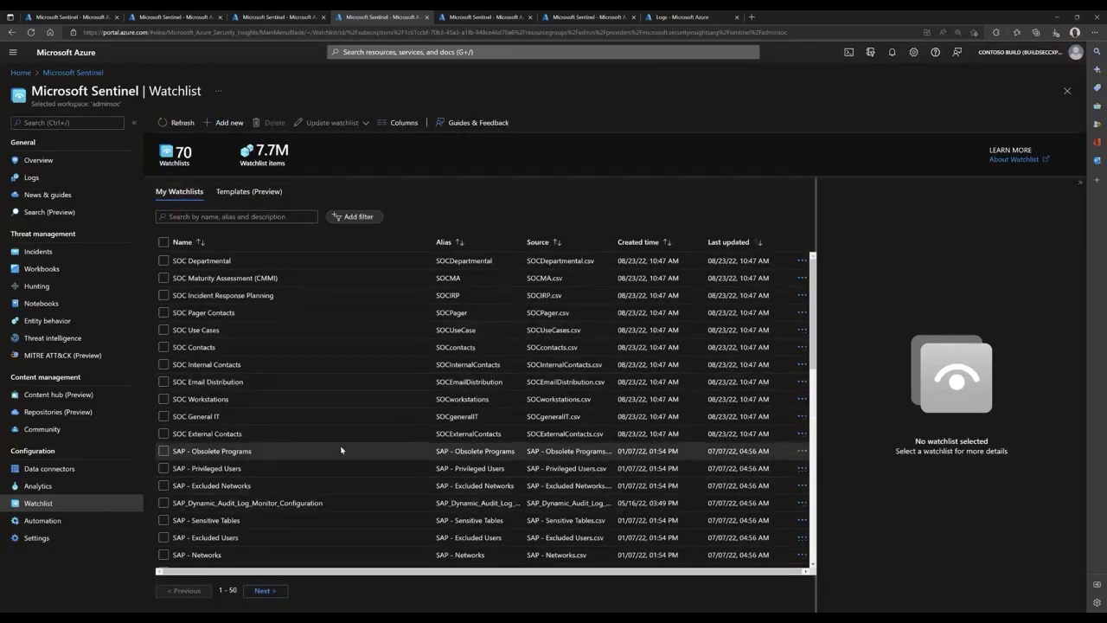
scroll(343, 453, down, 2)
scroll(339, 452, down, 3)
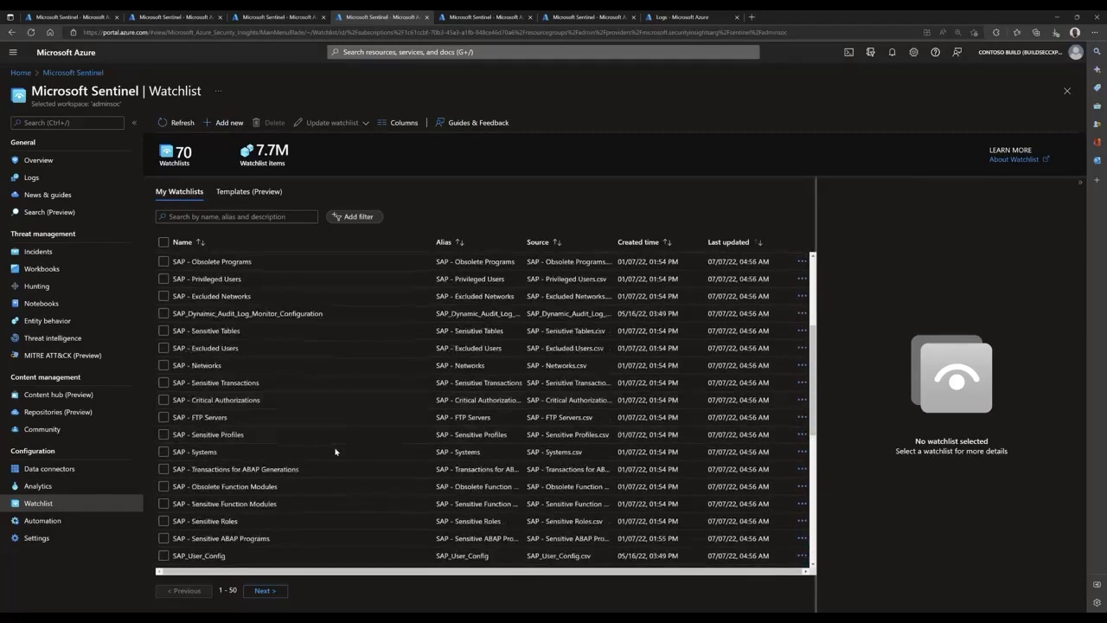
scroll(334, 452, down, 2)
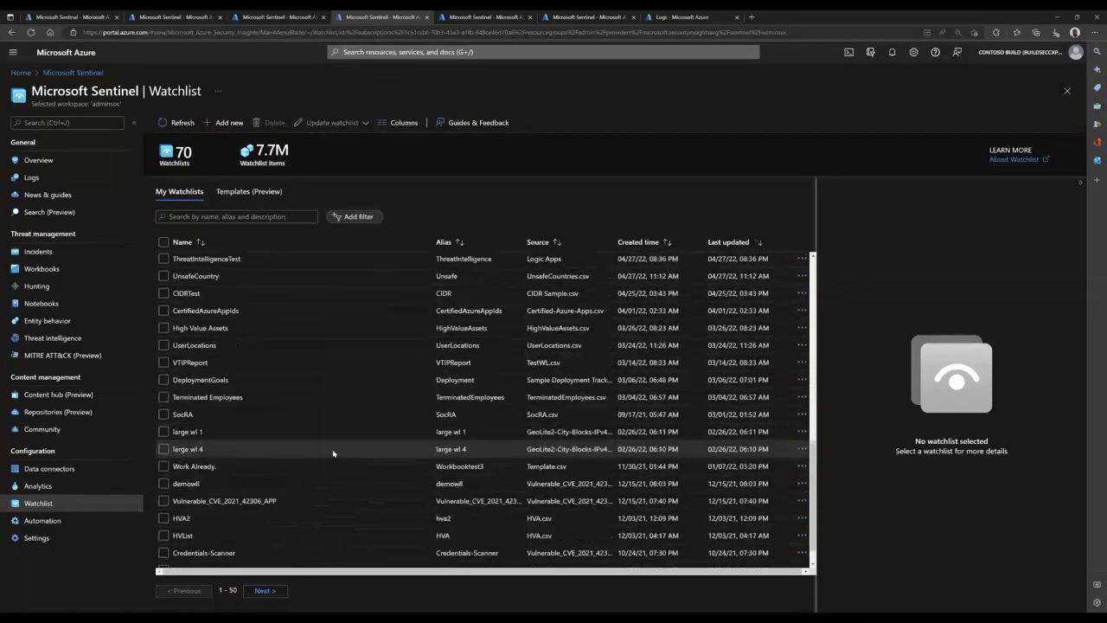